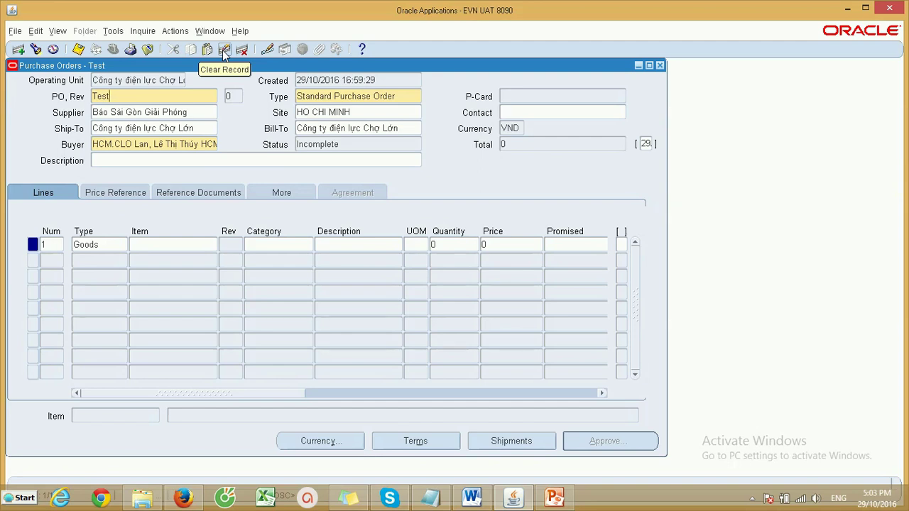
- Clear the unsaved purchase order header record for PO Test
{"action": "left_click", "coordinate": [224, 50]}
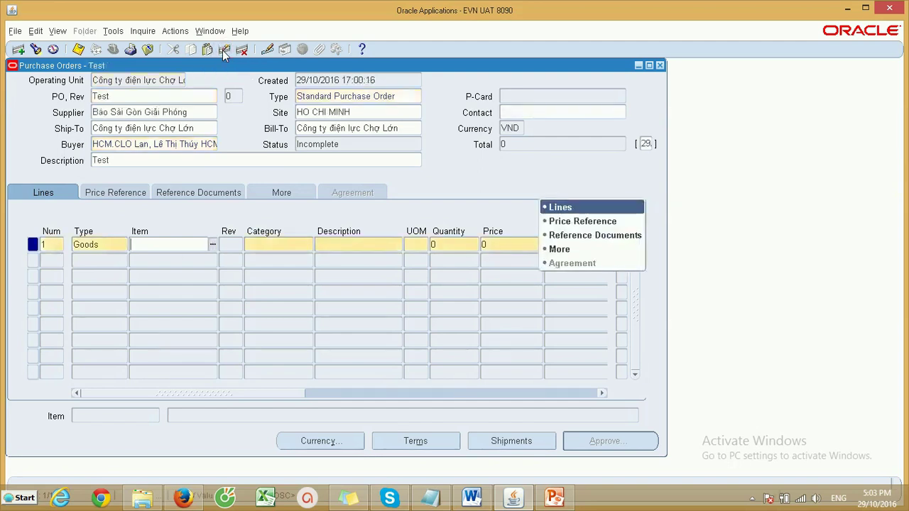
{"action": "left_click", "coordinate": [146, 97]}
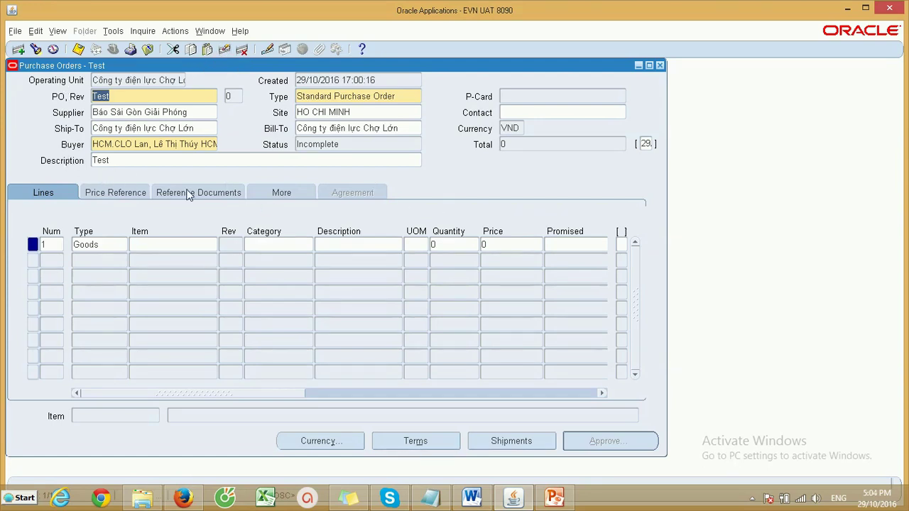
{"action": "left_click", "coordinate": [224, 51]}
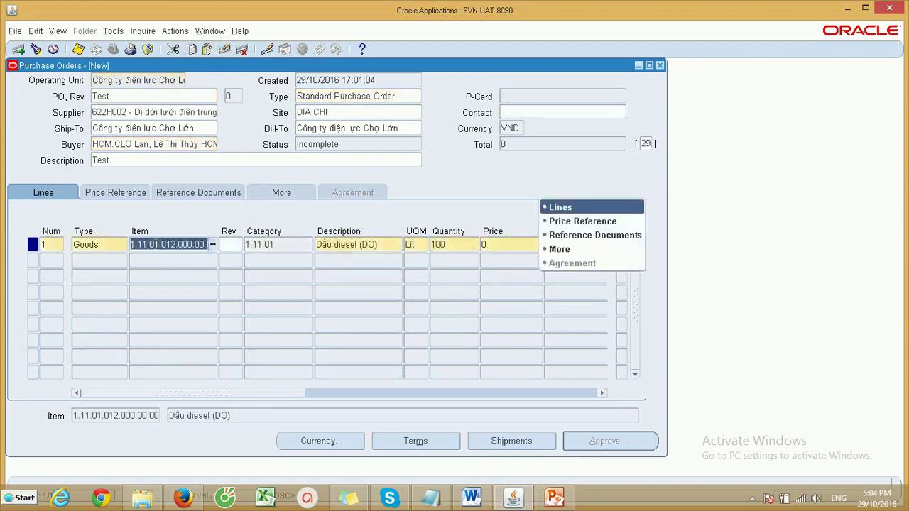
- Clear the unsaved Dầu diesel (DO) order line, and clear the unsaved second shipment for that item
{"action": "key", "text": "Escape"}
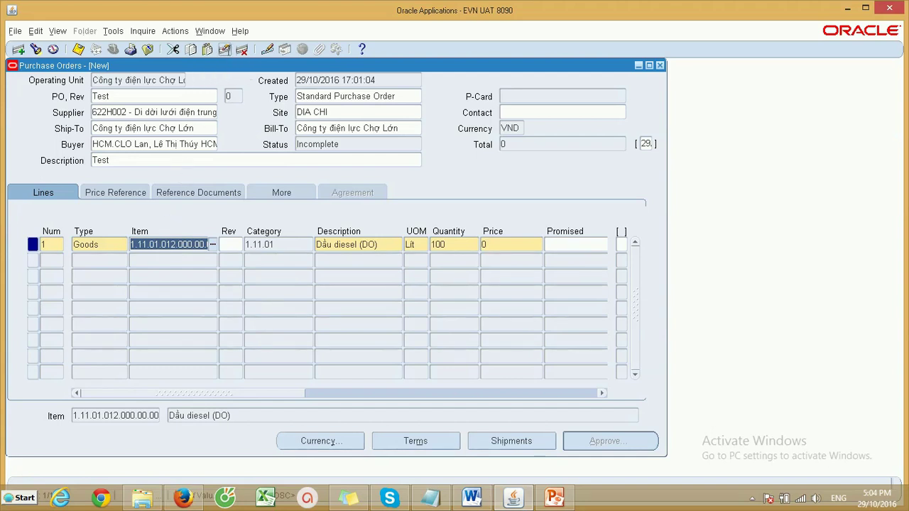
{"action": "left_click", "coordinate": [225, 49]}
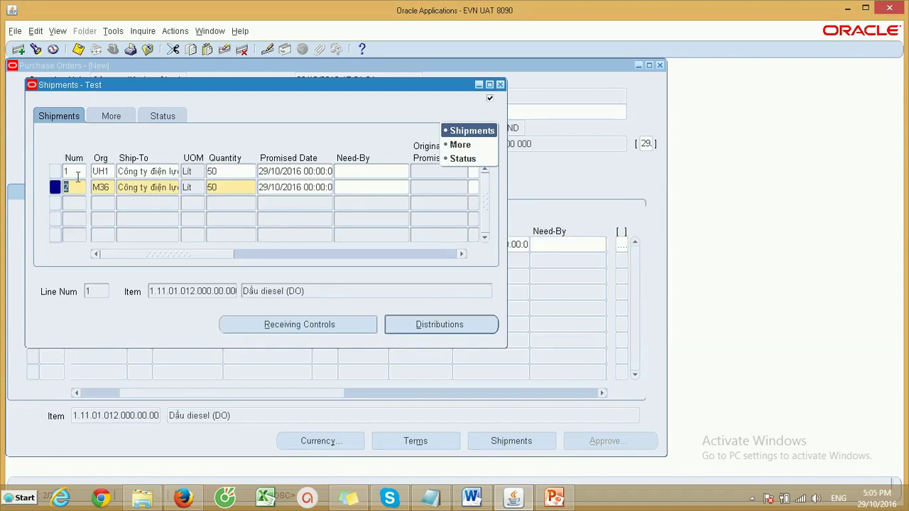
{"action": "left_click", "coordinate": [83, 187]}
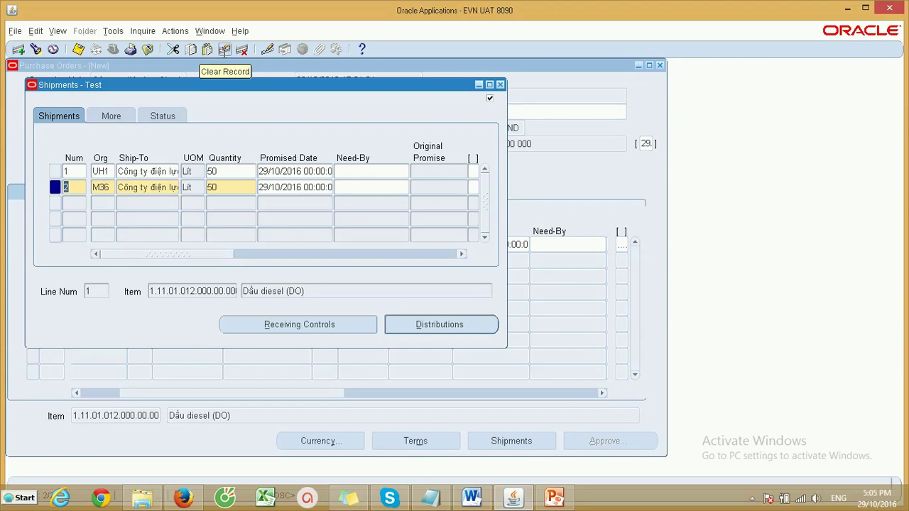
{"action": "left_click", "coordinate": [224, 50]}
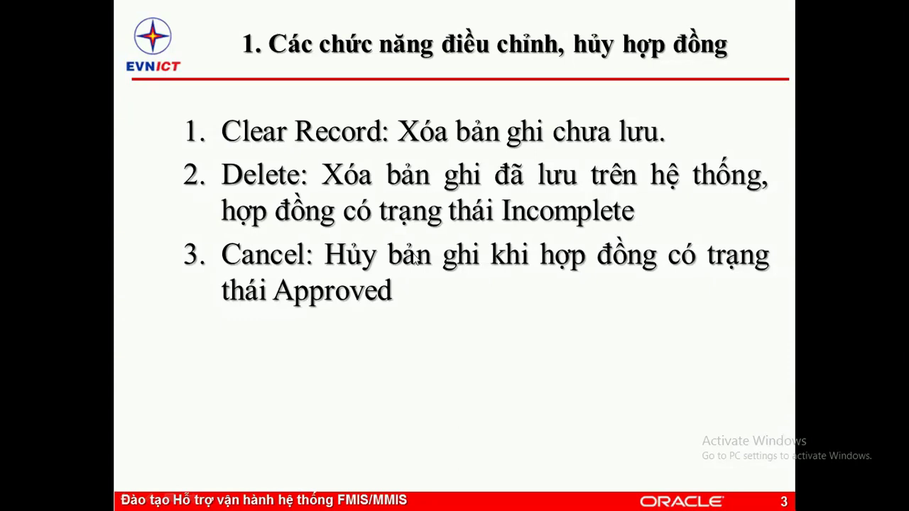
{"action": "left_click", "coordinate": [416, 261]}
{"action": "left_click", "coordinate": [416, 278]}
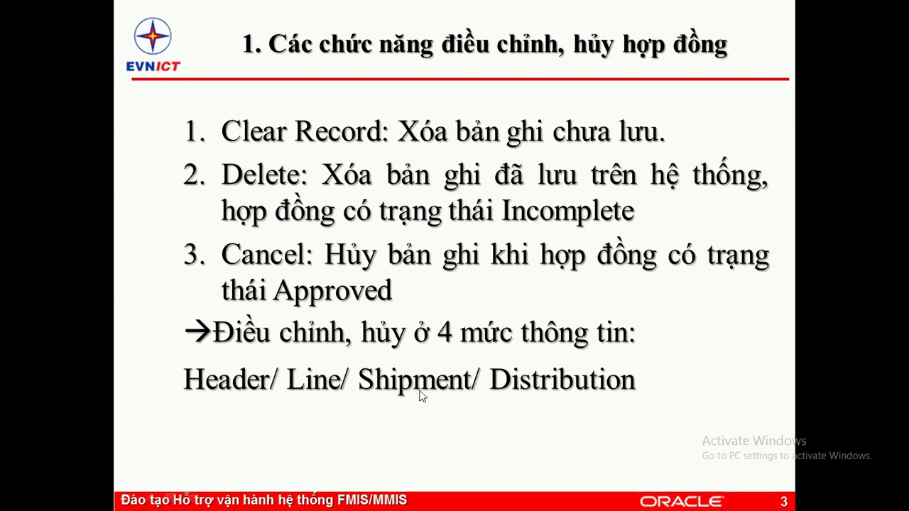
- Switch to Oracle Applications and save purchase order Test
{"action": "key", "text": "alt+Tab"}
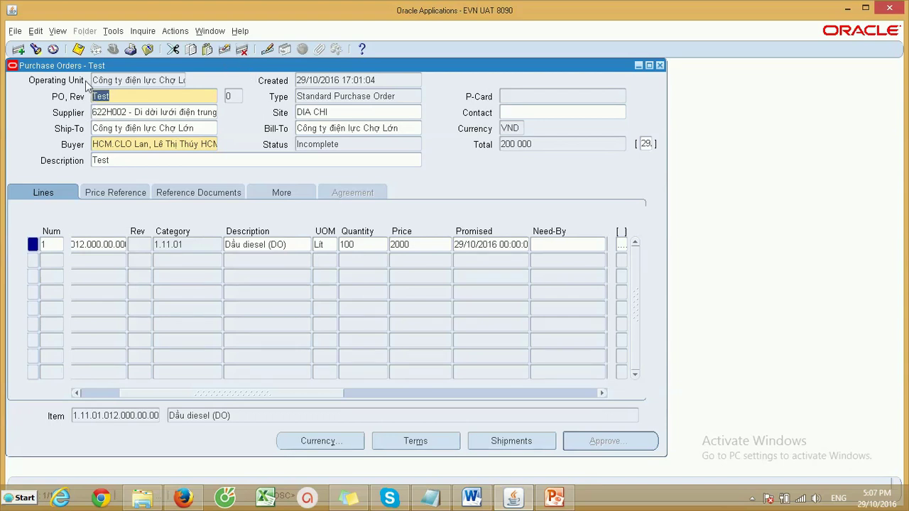
{"action": "left_click", "coordinate": [77, 50]}
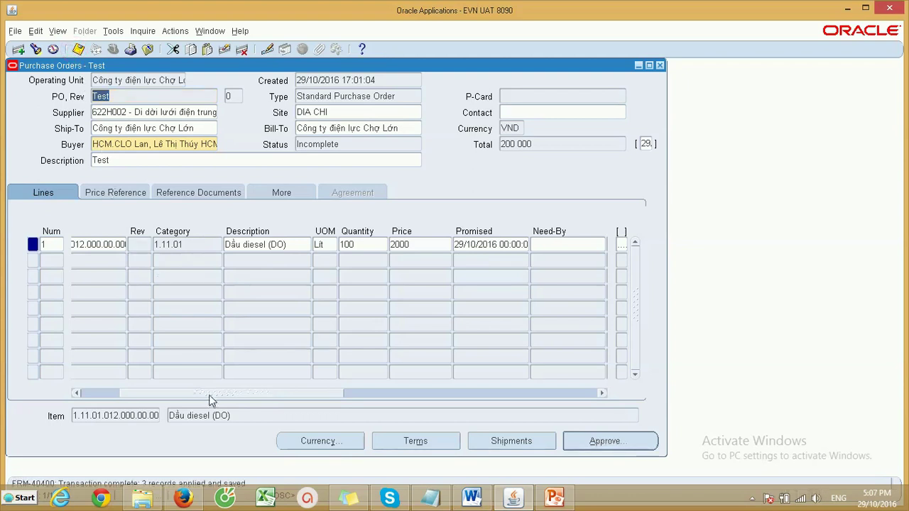
- Add a second order line by duplicating the Dầu diesel (DO) line
{"action": "left_click_drag", "start_coordinate": [209, 394], "coordinate": [125, 404]}
{"action": "left_click", "coordinate": [177, 244]}
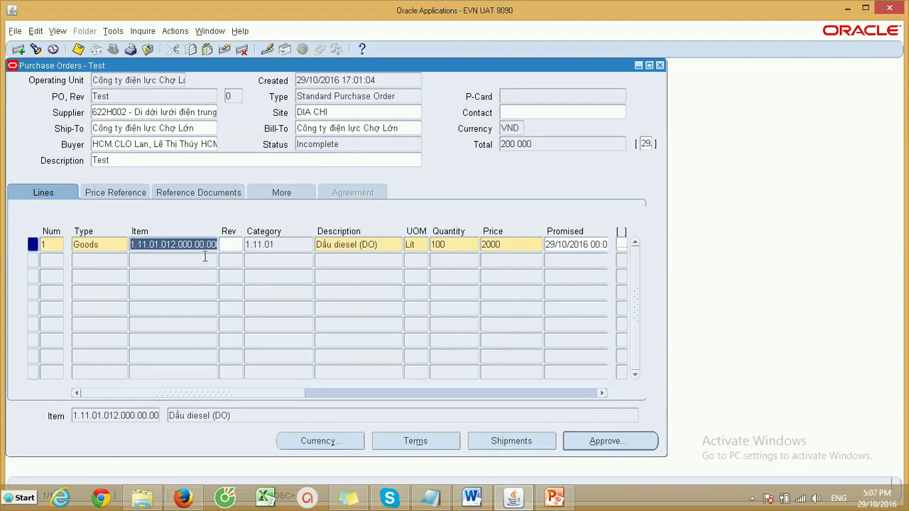
{"action": "left_click", "coordinate": [52, 261]}
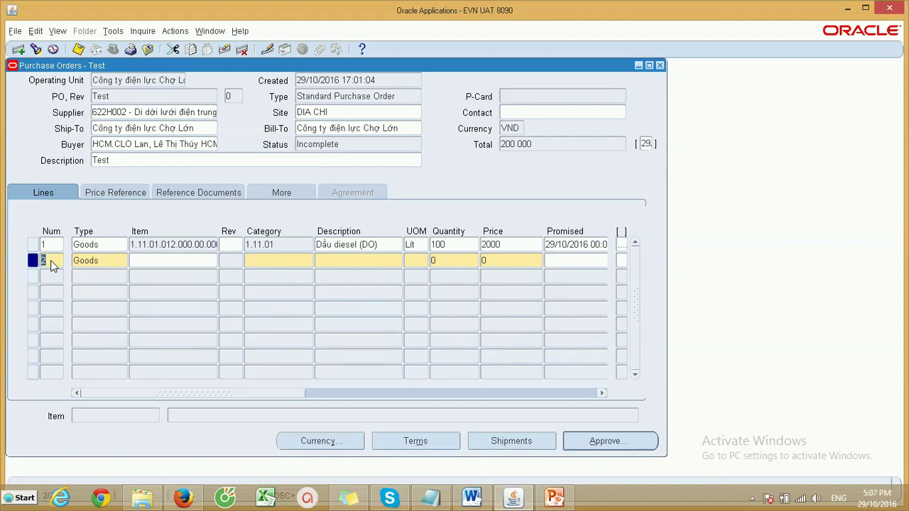
{"action": "key", "text": "shift+F6"}
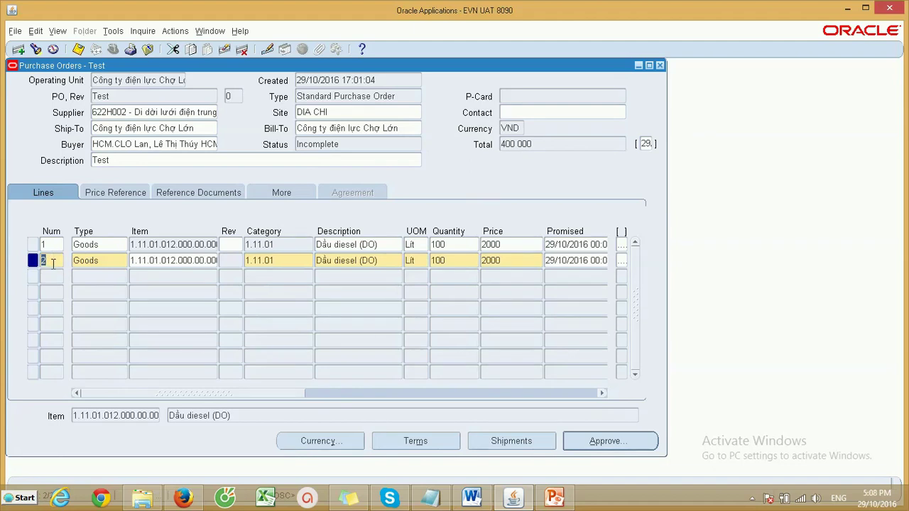
- Change line 2's item to Cồn công nghiệp by listing all system items with the % wildcard
{"action": "left_click", "coordinate": [164, 261]}
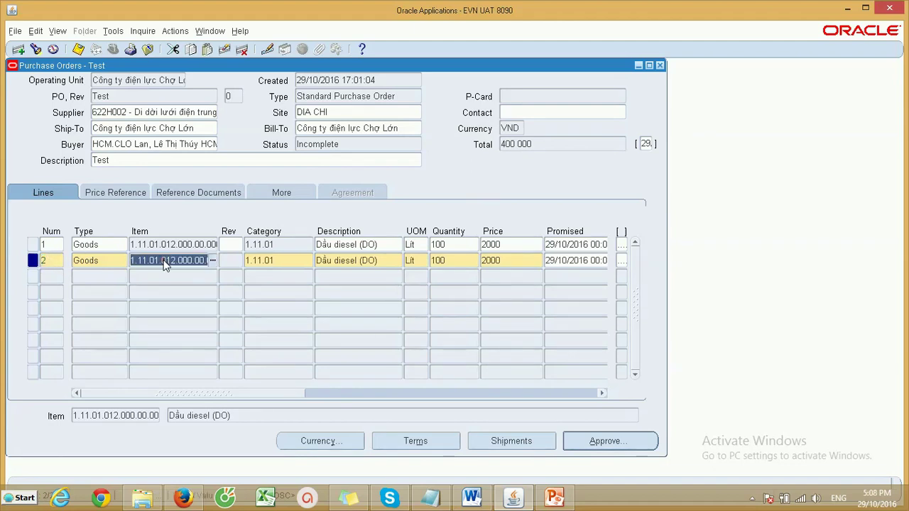
{"action": "left_click", "coordinate": [212, 261]}
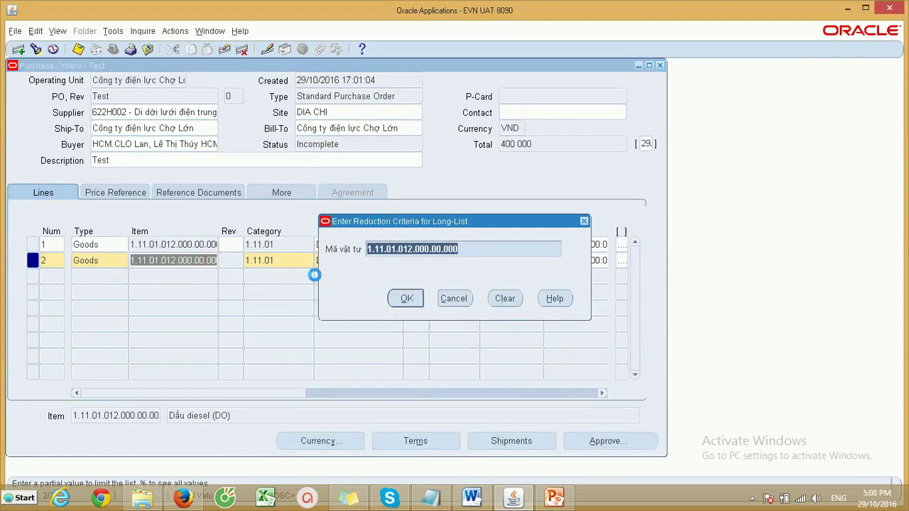
{"action": "key", "text": "BackSpace"}
{"action": "type", "text": "%"}
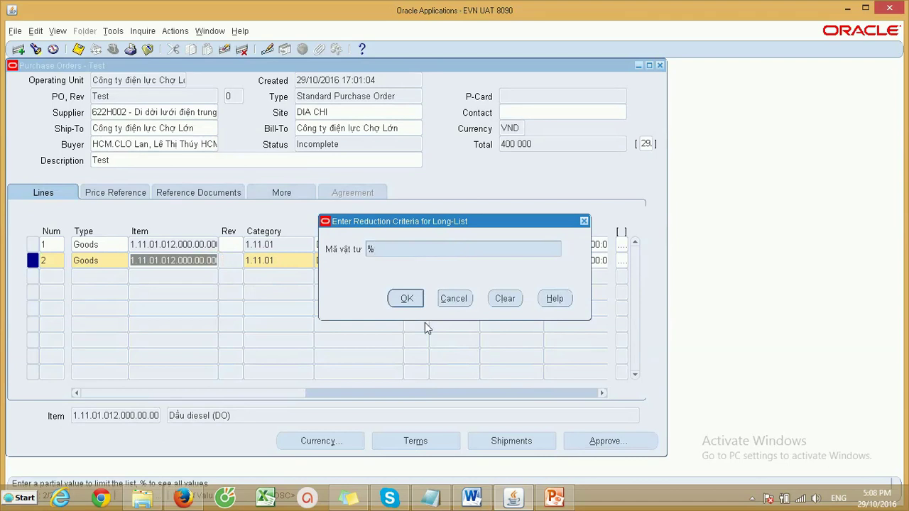
{"action": "left_click", "coordinate": [409, 300]}
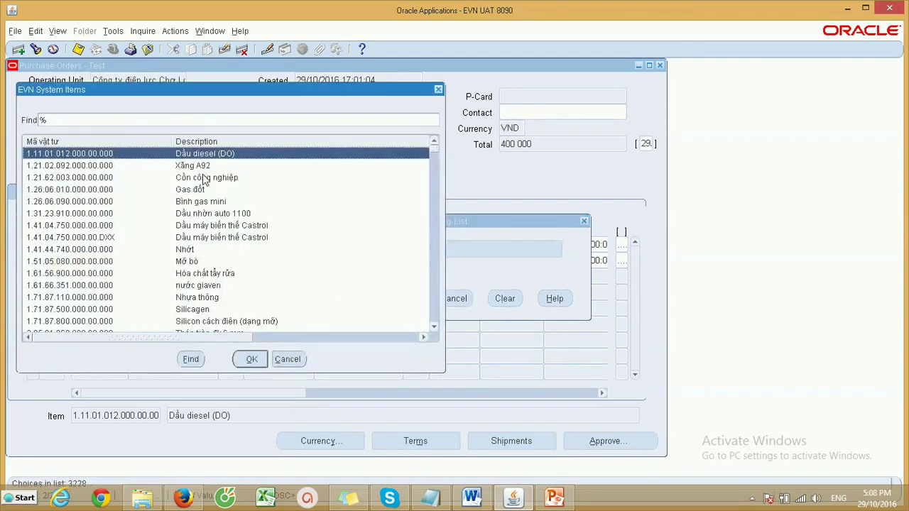
{"action": "left_click", "coordinate": [197, 179]}
{"action": "left_click", "coordinate": [245, 359]}
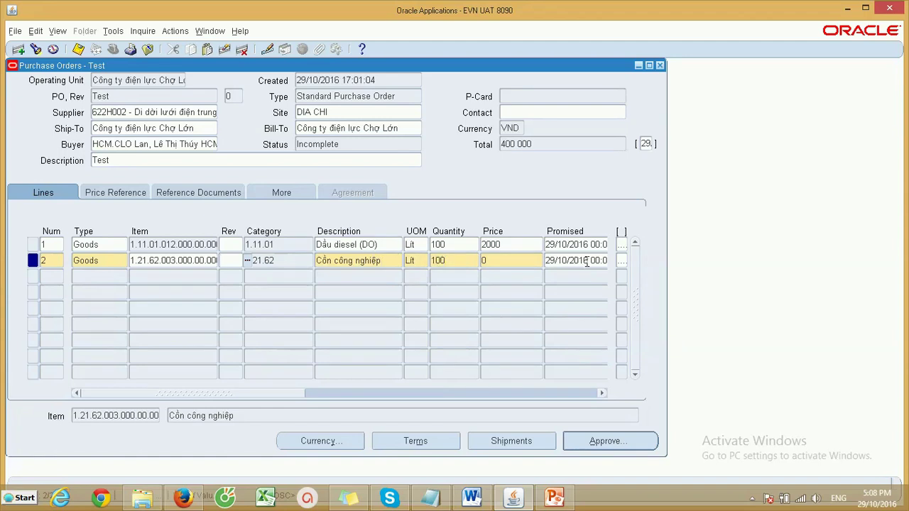
- Confirm the amount of 200000 in line 2's additional PO Lines details
{"action": "left_click", "coordinate": [622, 261]}
{"action": "left_click", "coordinate": [440, 304]}
{"action": "left_click", "coordinate": [524, 363]}
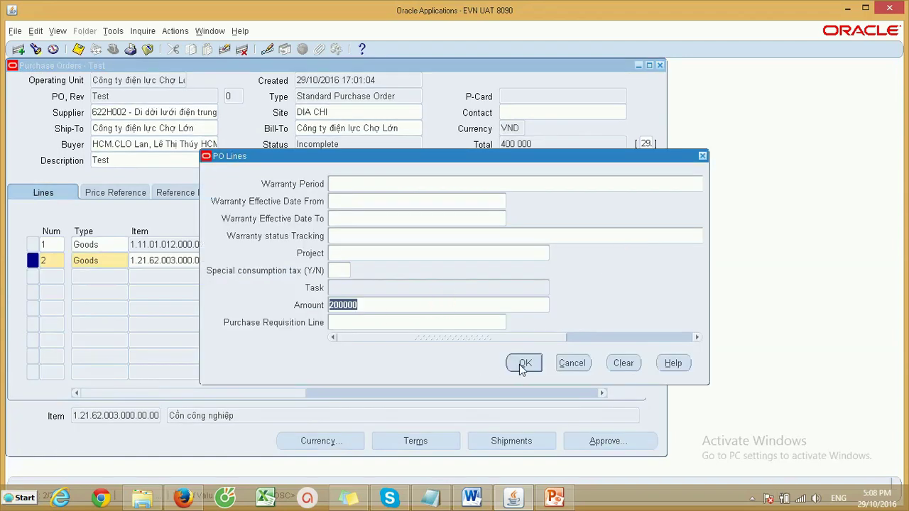
- Set the ship-to organization of line 2's shipment to UH1
{"action": "left_click", "coordinate": [511, 443]}
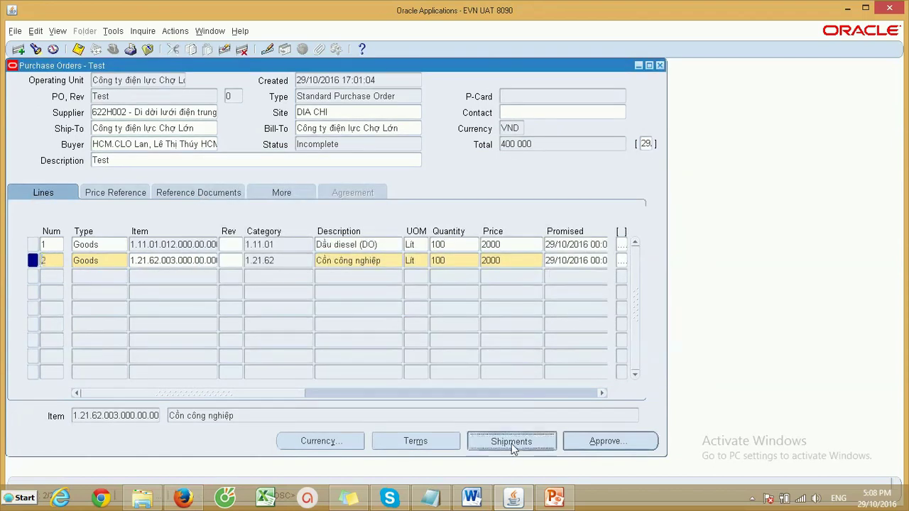
{"action": "left_click", "coordinate": [99, 171]}
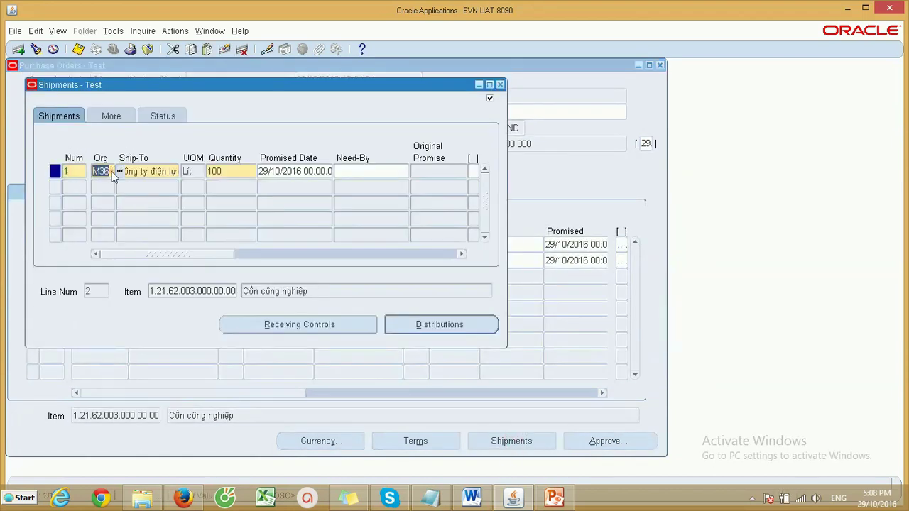
{"action": "left_click", "coordinate": [115, 171]}
{"action": "left_click", "coordinate": [134, 263]}
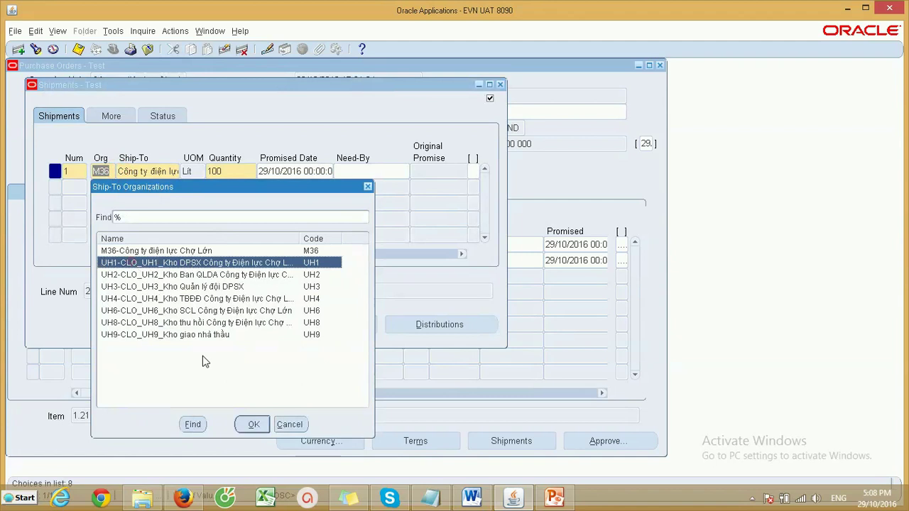
{"action": "left_click", "coordinate": [253, 425]}
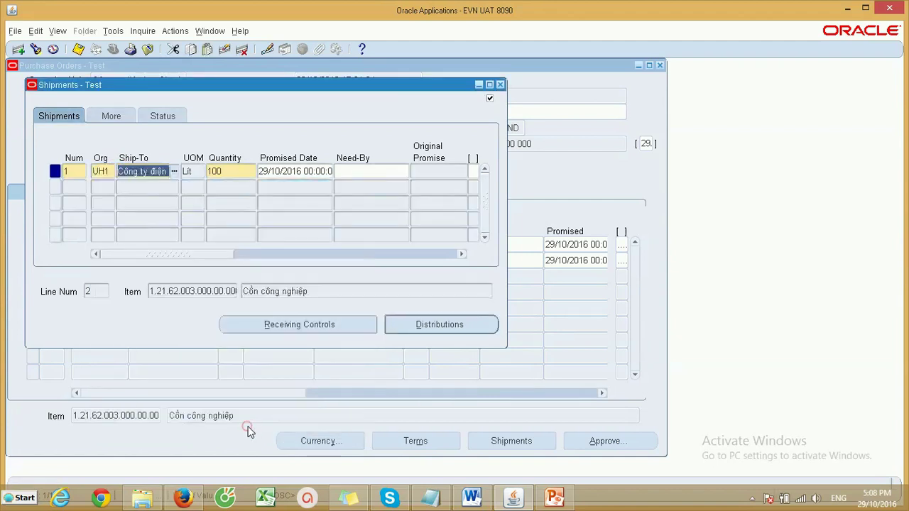
- Populate the PO charge account in the distribution of line 2's shipment, save the order and return to the order lines
{"action": "left_click", "coordinate": [439, 326]}
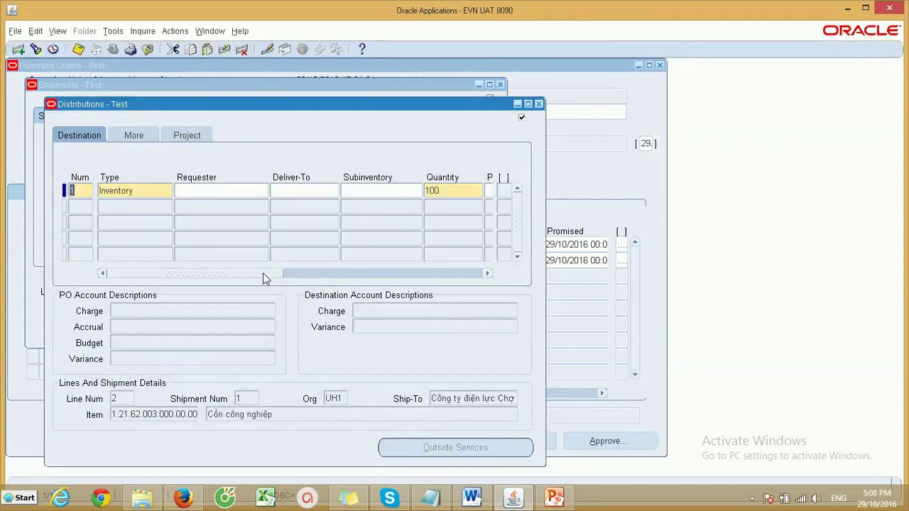
{"action": "left_click", "coordinate": [278, 273]}
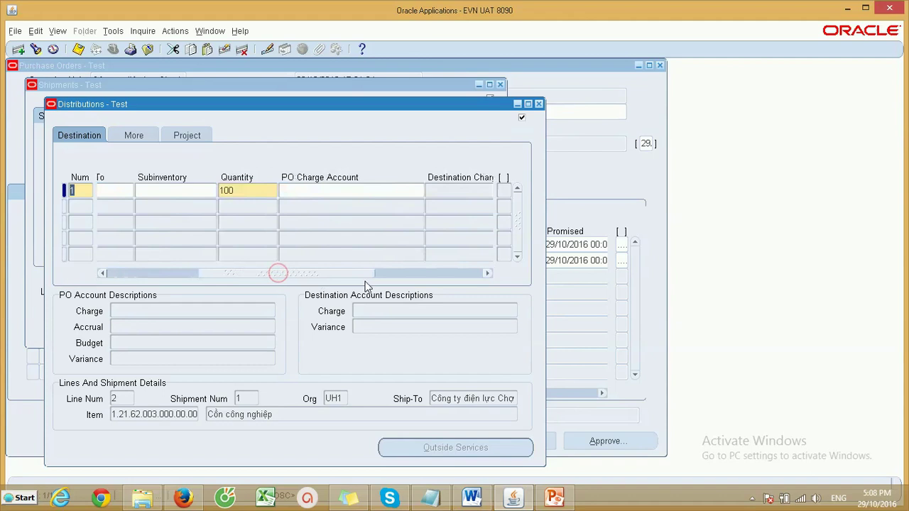
{"action": "left_click", "coordinate": [317, 191]}
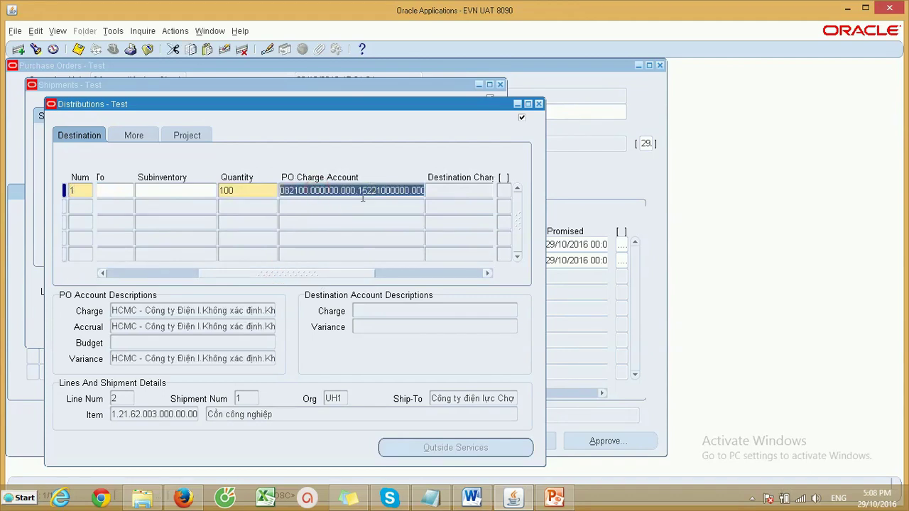
{"action": "left_click", "coordinate": [78, 49]}
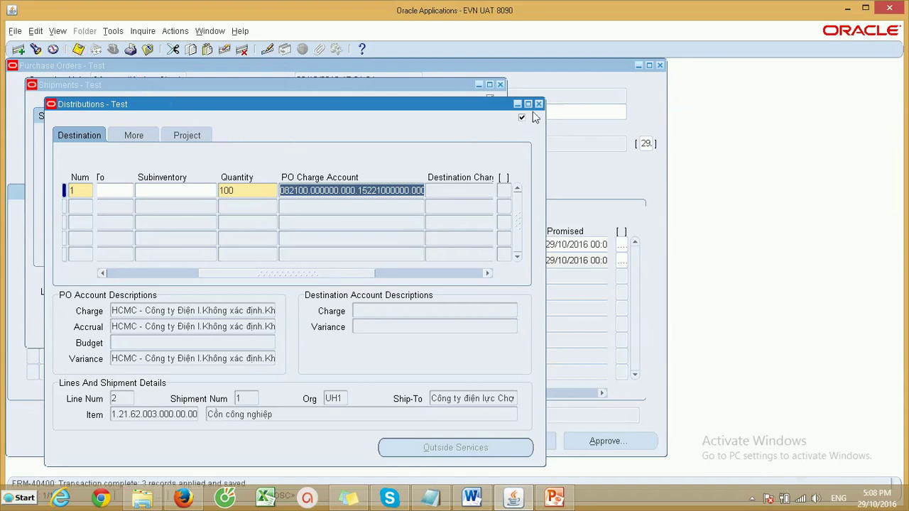
{"action": "left_click", "coordinate": [539, 105]}
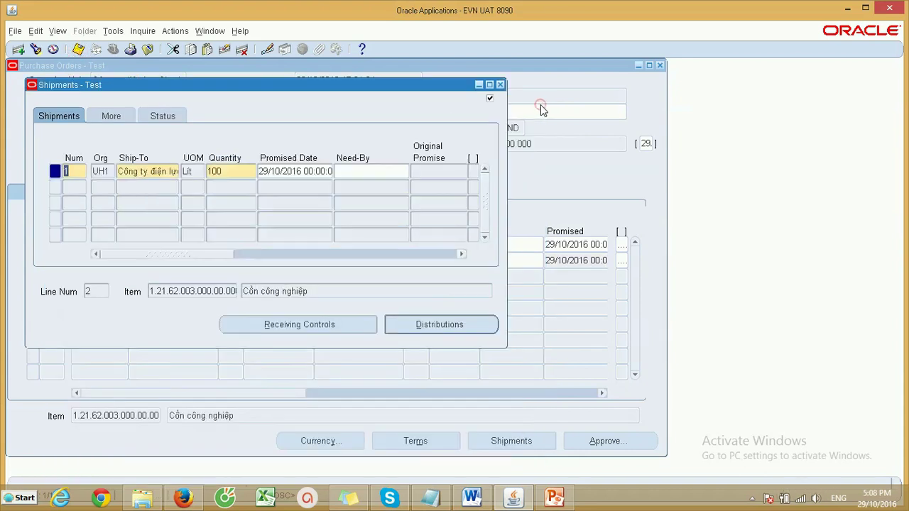
{"action": "left_click", "coordinate": [501, 85]}
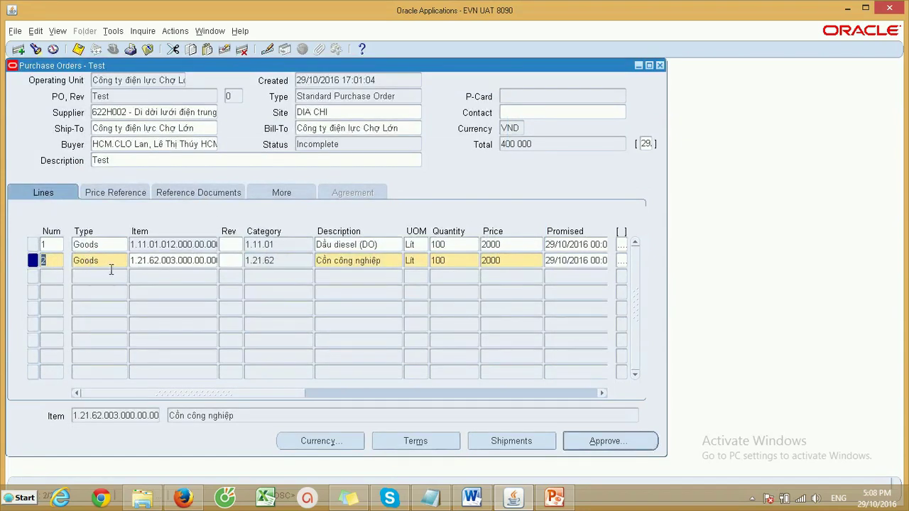
- Delete the saved Dầu diesel (DO) line from the purchase order and save the change
{"action": "left_click", "coordinate": [173, 262]}
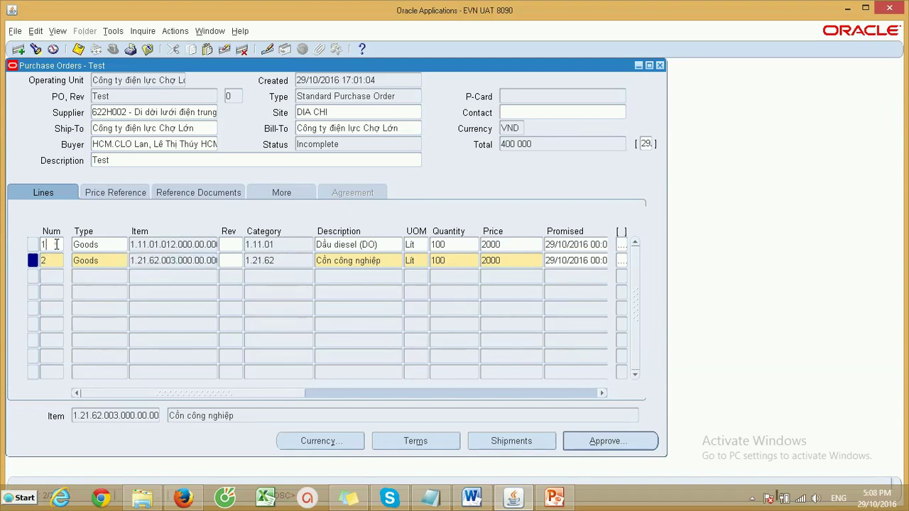
{"action": "left_click", "coordinate": [55, 244]}
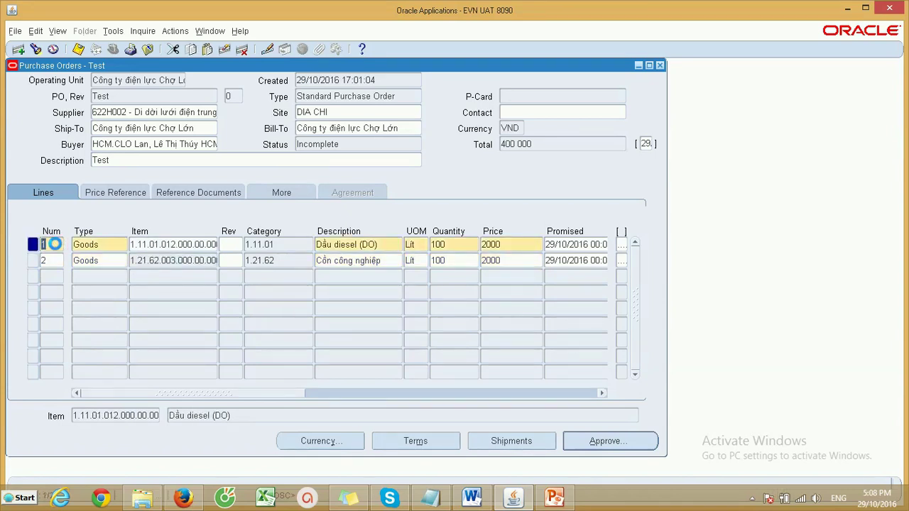
{"action": "left_click", "coordinate": [55, 245]}
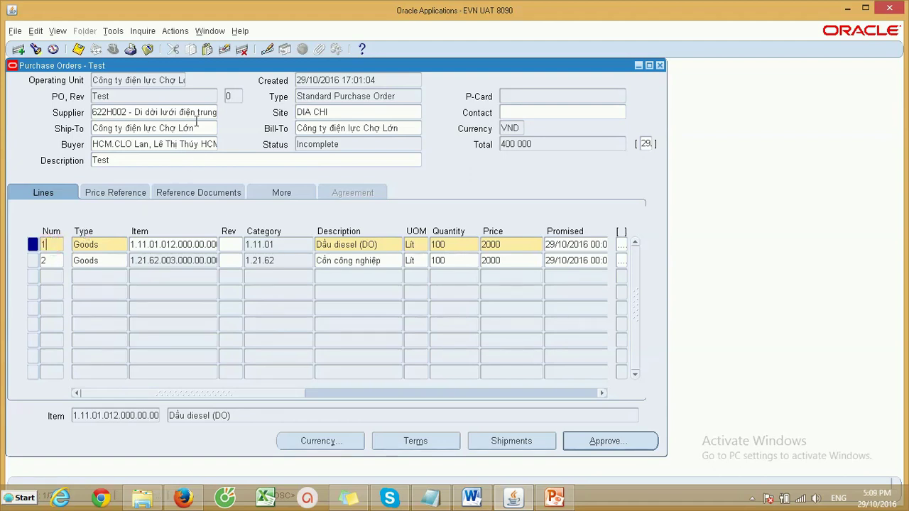
{"action": "left_click", "coordinate": [243, 51]}
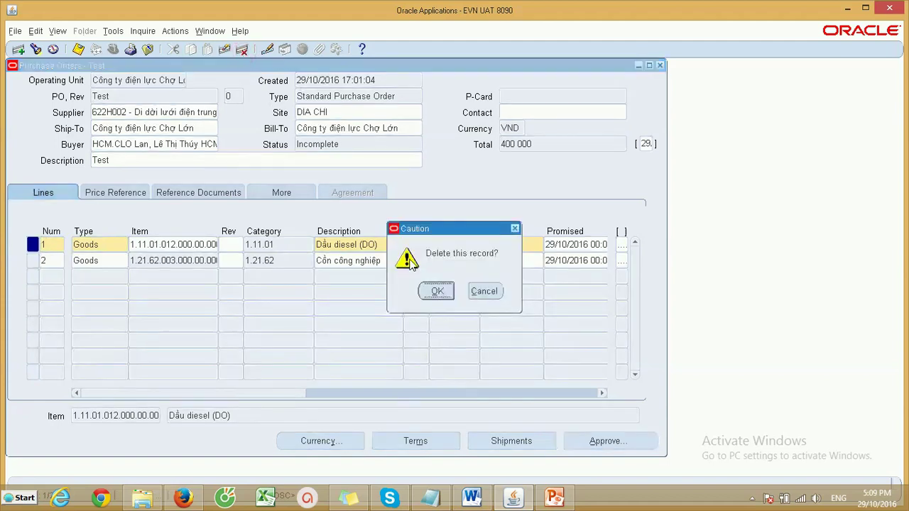
{"action": "left_click", "coordinate": [436, 297]}
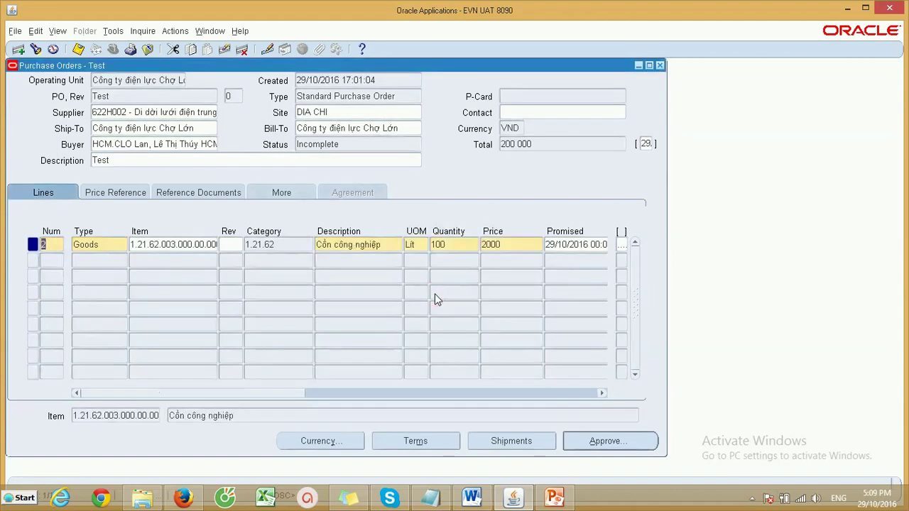
{"action": "left_click", "coordinate": [79, 53]}
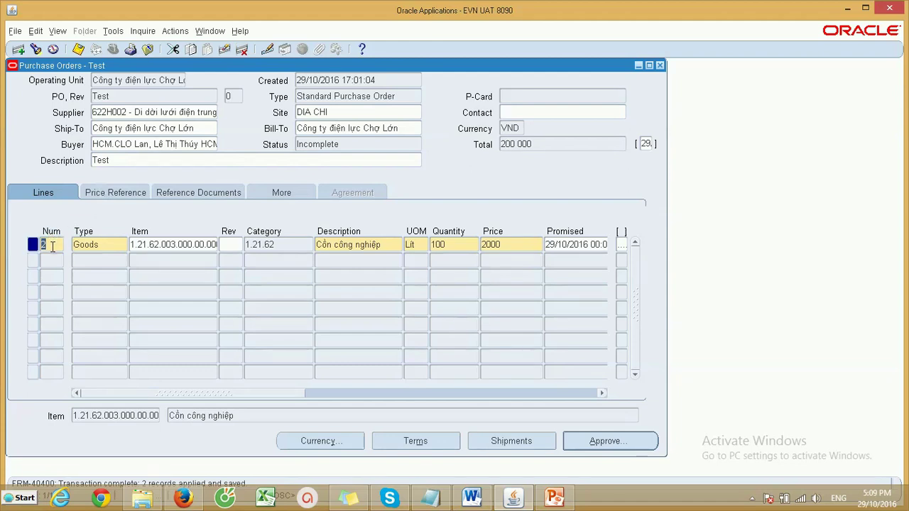
- Renumber the remaining Cồn công nghiệp order line as 1 and save the purchase order
{"action": "type", "text": "1"}
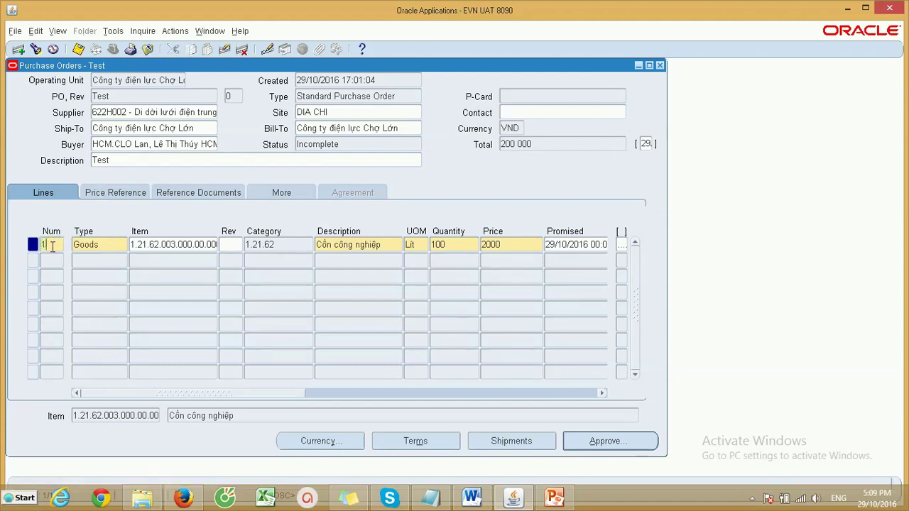
{"action": "left_click", "coordinate": [82, 55]}
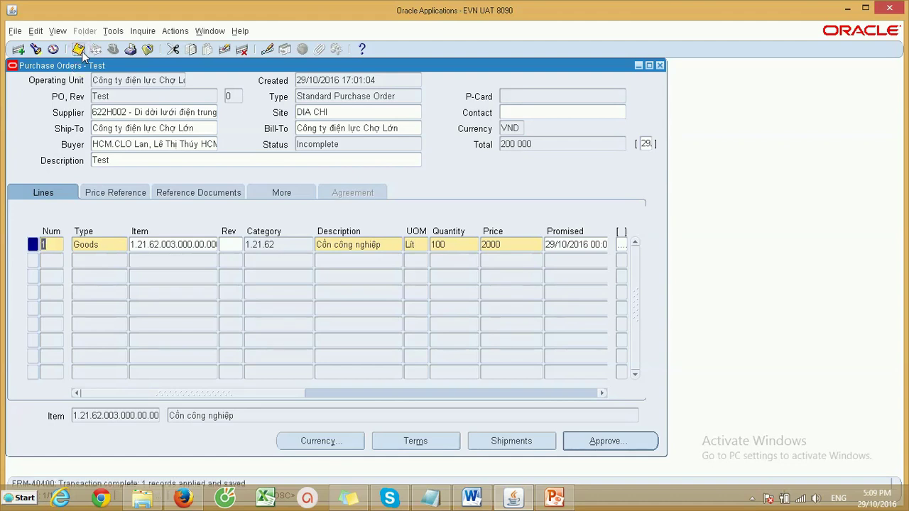
{"action": "right_click", "coordinate": [225, 191]}
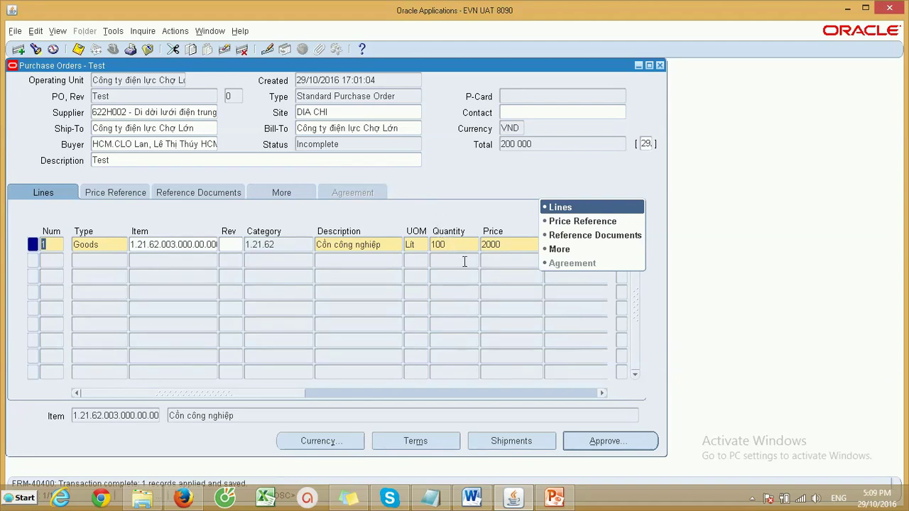
- Add a second shipment to line 1 and set its ship-to organization to UH2
{"action": "left_click", "coordinate": [503, 444]}
{"action": "left_click", "coordinate": [503, 444]}
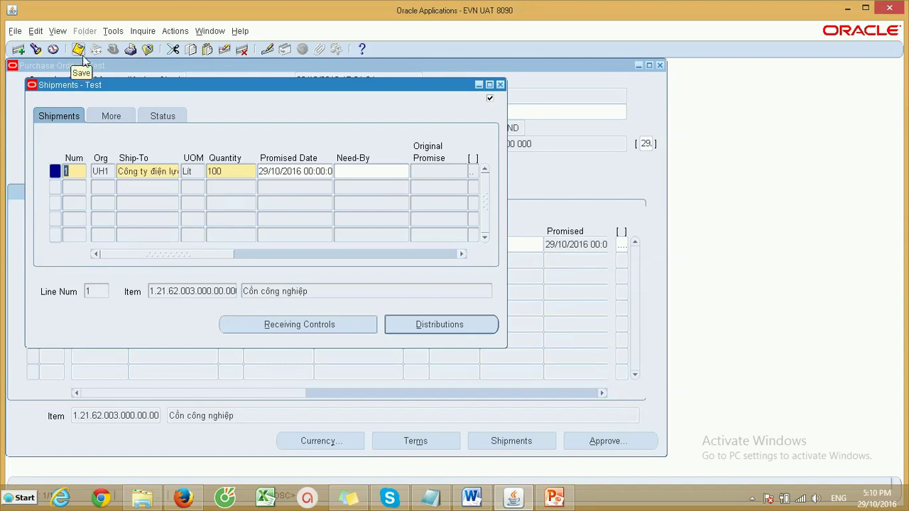
{"action": "left_click_drag", "start_coordinate": [116, 87], "coordinate": [175, 196]}
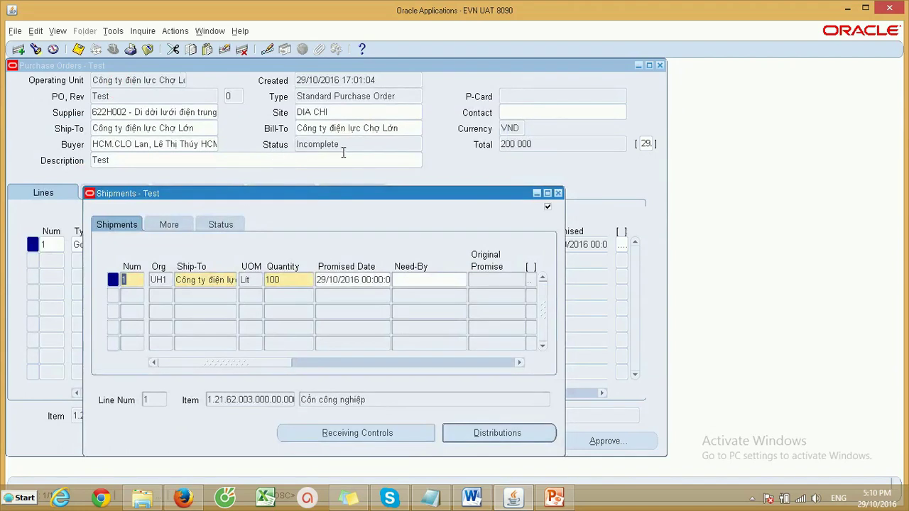
{"action": "left_click_drag", "start_coordinate": [309, 195], "coordinate": [307, 179]}
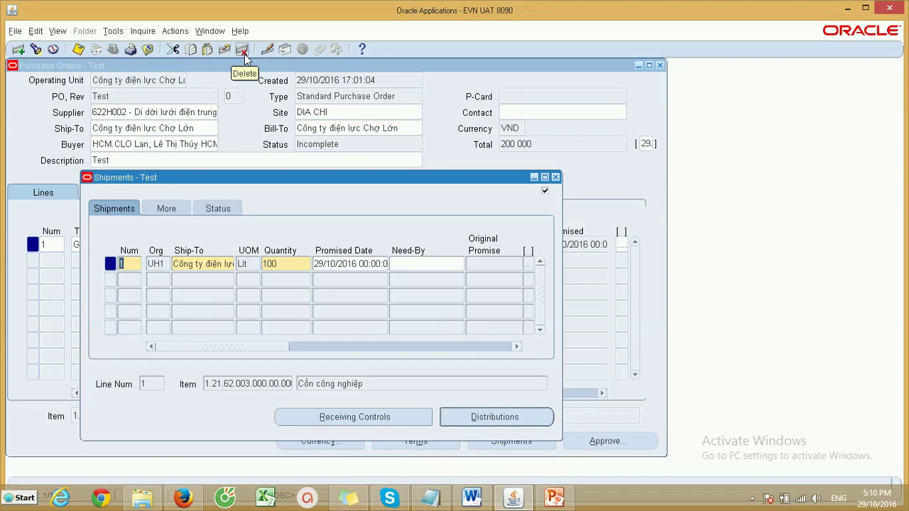
{"action": "left_click", "coordinate": [130, 280]}
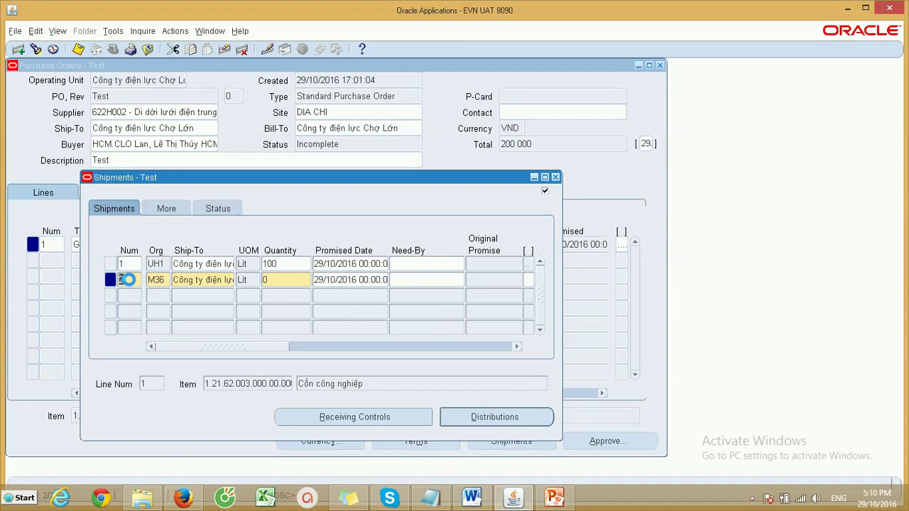
{"action": "left_click", "coordinate": [157, 280]}
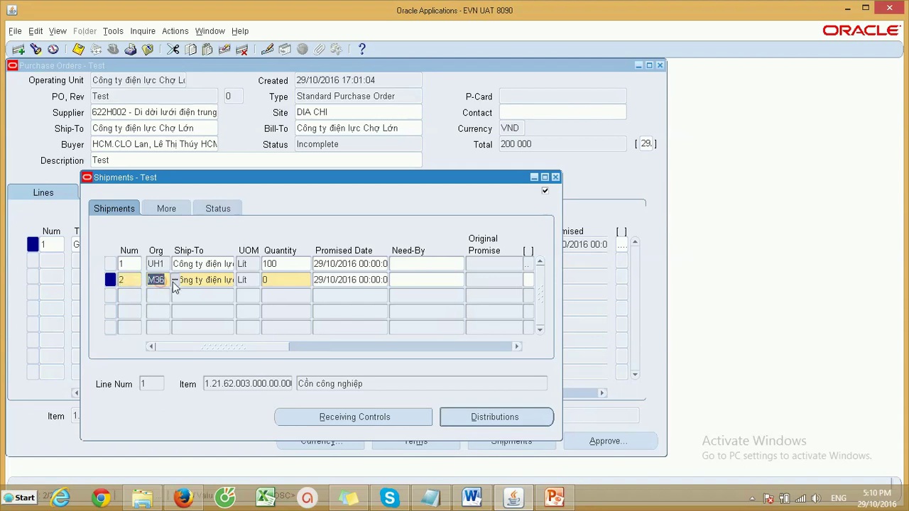
{"action": "left_click", "coordinate": [174, 281]}
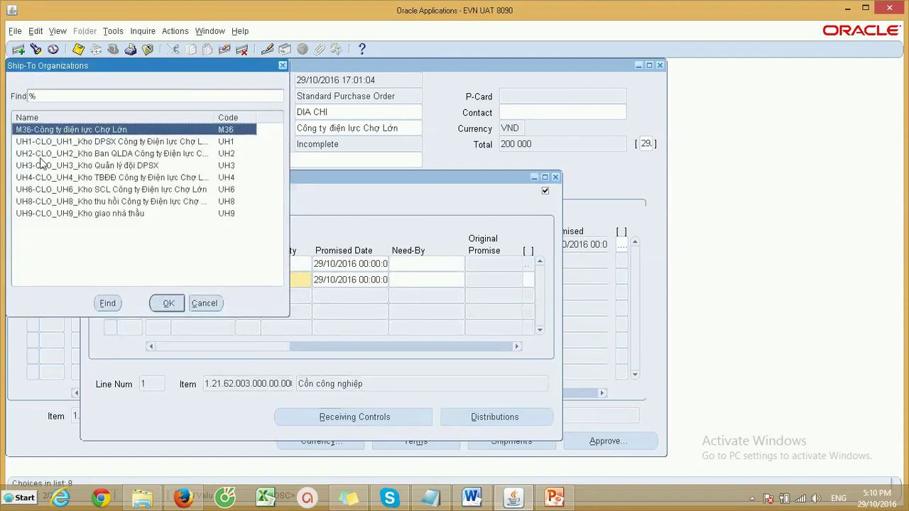
{"action": "left_click", "coordinate": [44, 154]}
{"action": "left_click", "coordinate": [168, 303]}
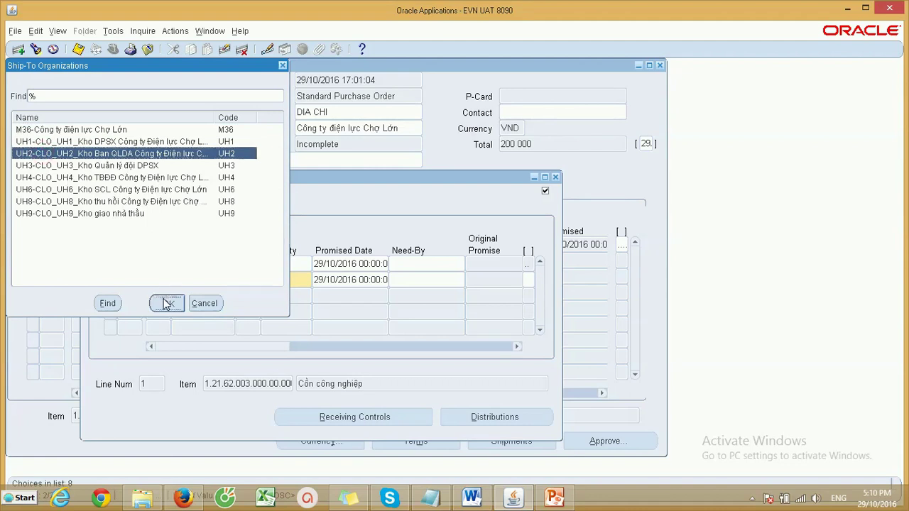
- Set the second shipment's quantity to 100 and open its distributions
{"action": "left_click", "coordinate": [486, 422]}
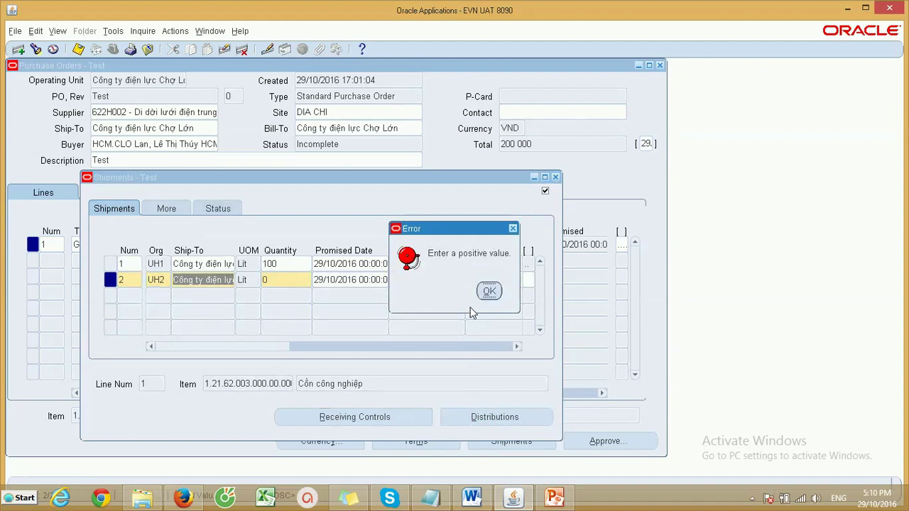
{"action": "left_click", "coordinate": [489, 292]}
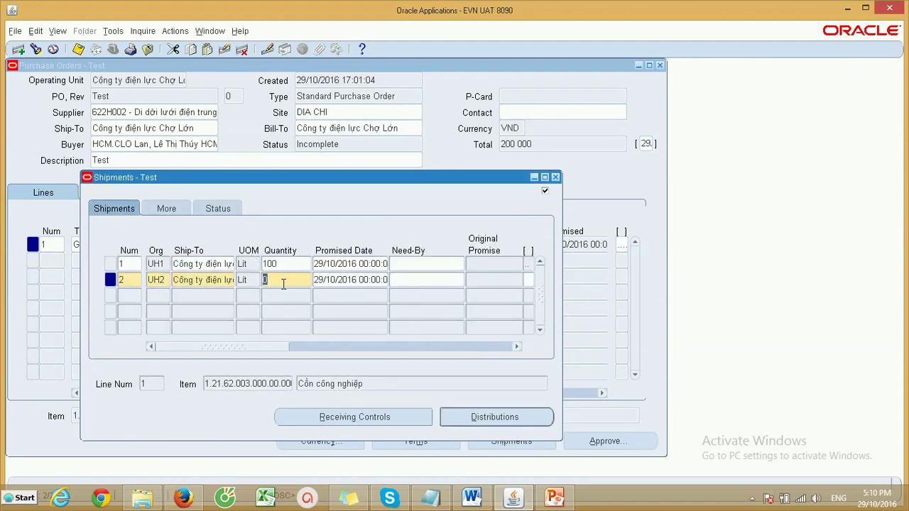
{"action": "type", "text": "100"}
{"action": "left_click", "coordinate": [446, 414]}
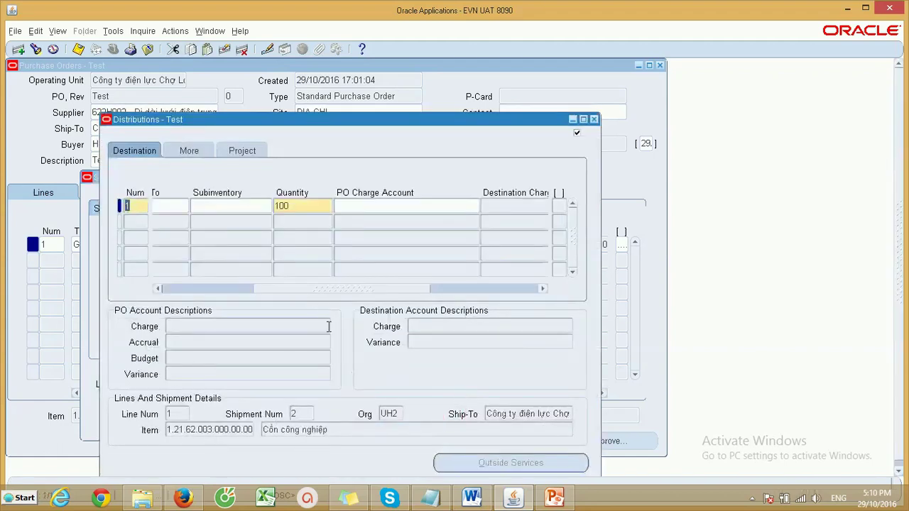
- Populate the PO charge account in the UH2 shipment's distribution, save the order and return to the shipments
{"action": "left_click", "coordinate": [368, 207]}
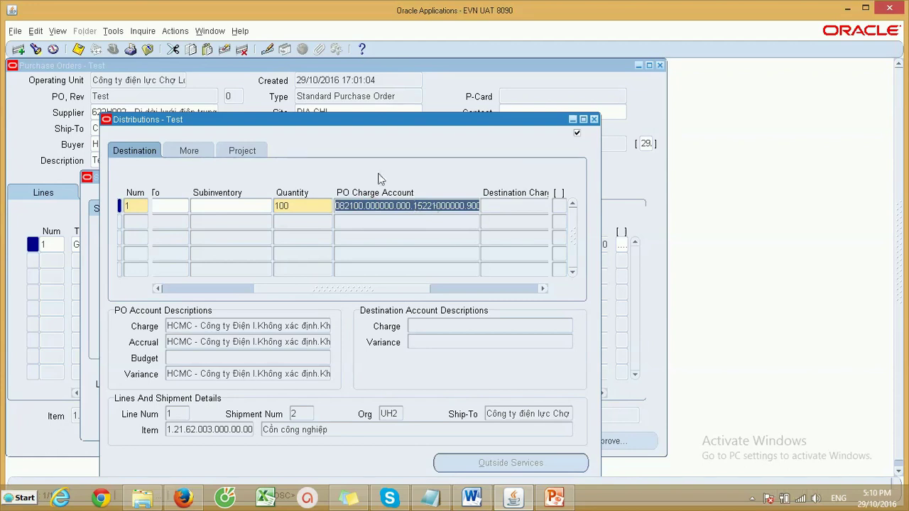
{"action": "left_click", "coordinate": [78, 49]}
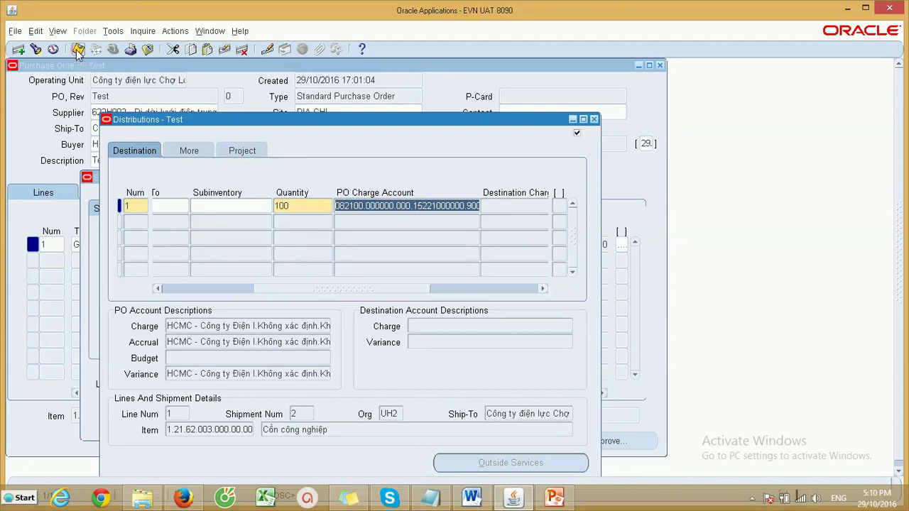
{"action": "left_click", "coordinate": [594, 119]}
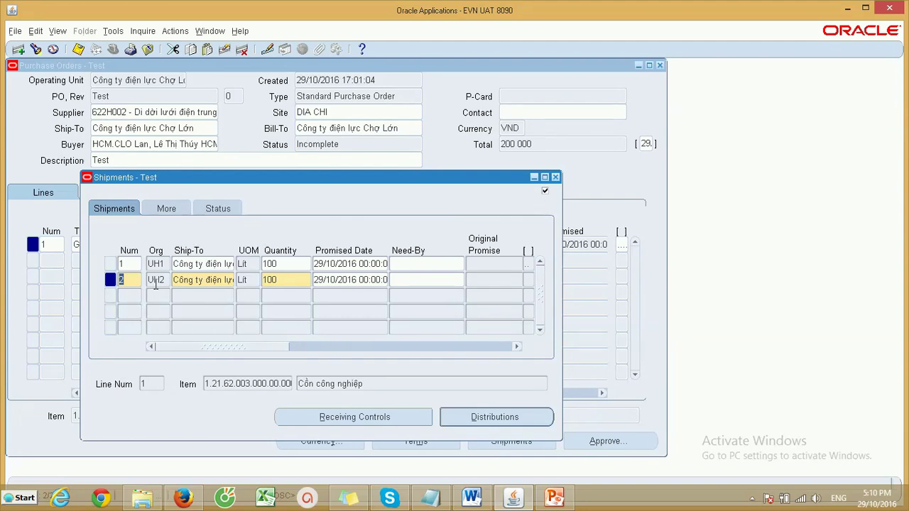
- Delete the saved UH1 shipment from line 1 and save the change
{"action": "left_click", "coordinate": [131, 264]}
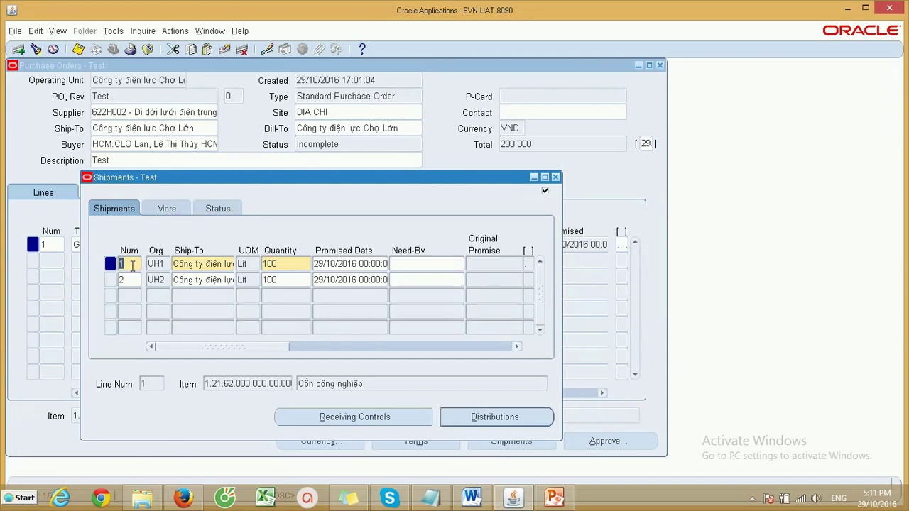
{"action": "left_click", "coordinate": [243, 51]}
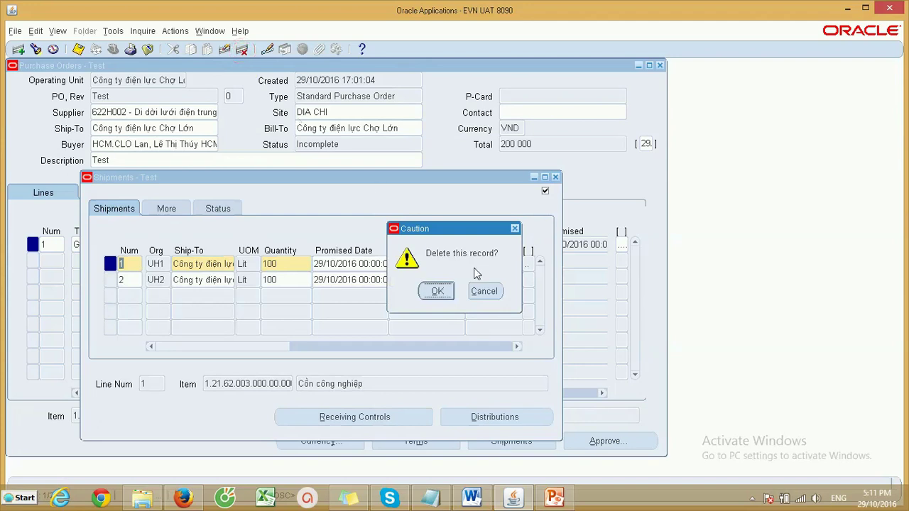
{"action": "left_click", "coordinate": [444, 292]}
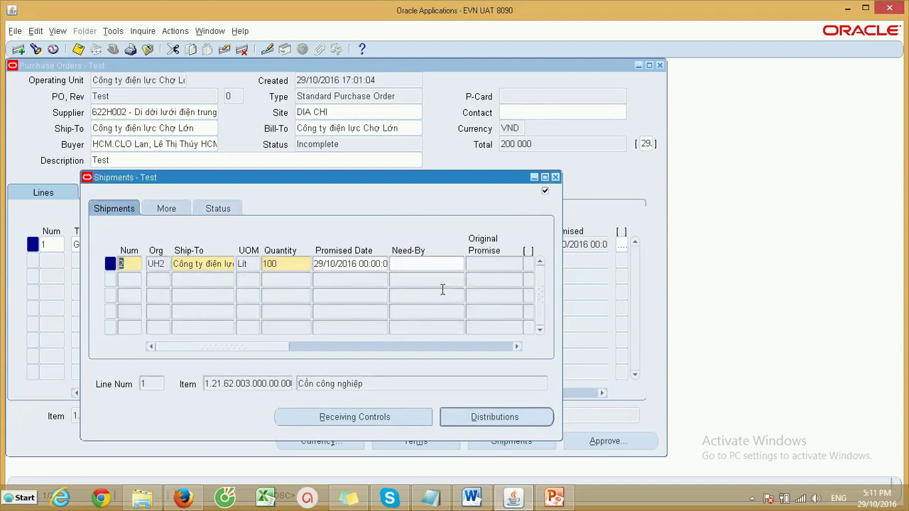
{"action": "left_click", "coordinate": [78, 50]}
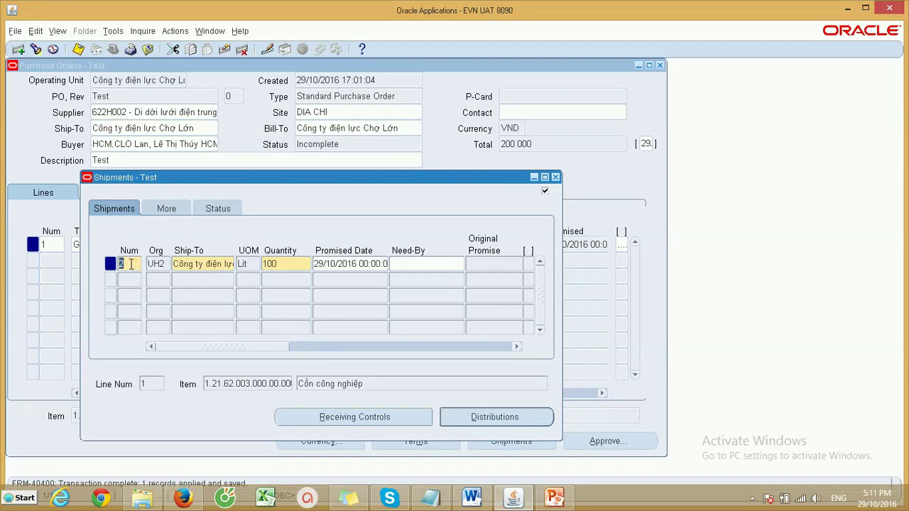
- Renumber the remaining UH2 shipment as 1, save it and return to the purchase order header
{"action": "type", "text": "1"}
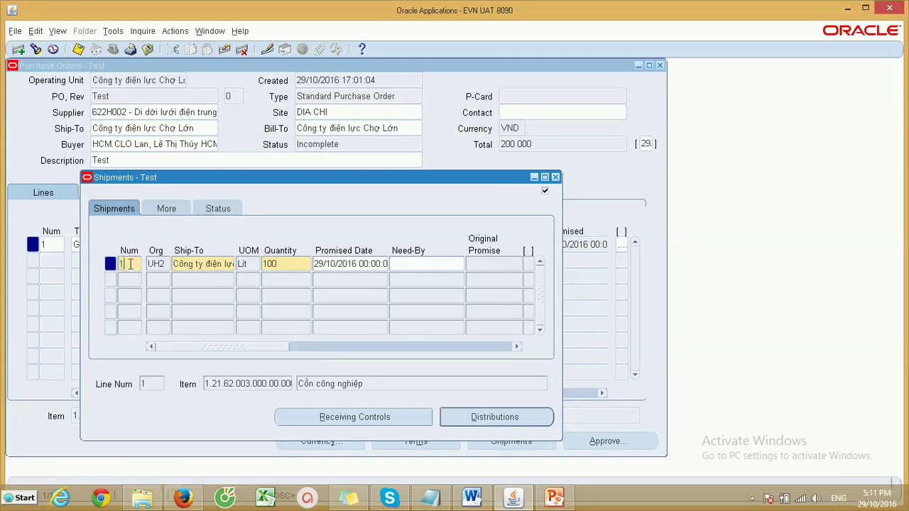
{"action": "left_click", "coordinate": [78, 49]}
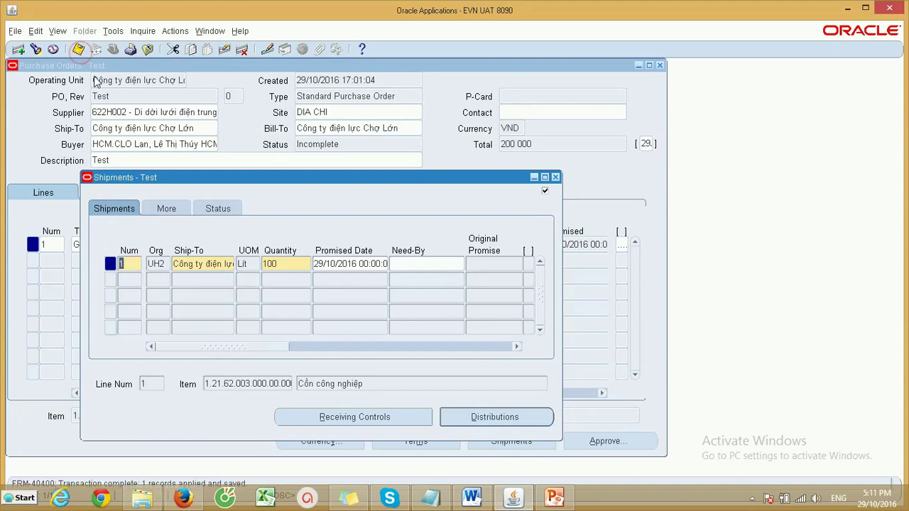
{"action": "left_click", "coordinate": [157, 98]}
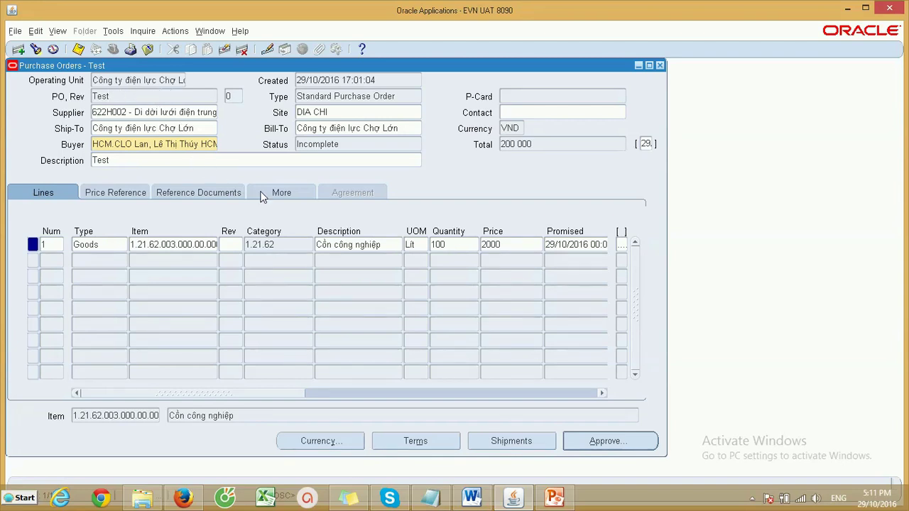
- Copy the purchase order to a new standard purchase order with document number Test_01, including attachments
{"action": "left_click_drag", "start_coordinate": [121, 95], "coordinate": [90, 96]}
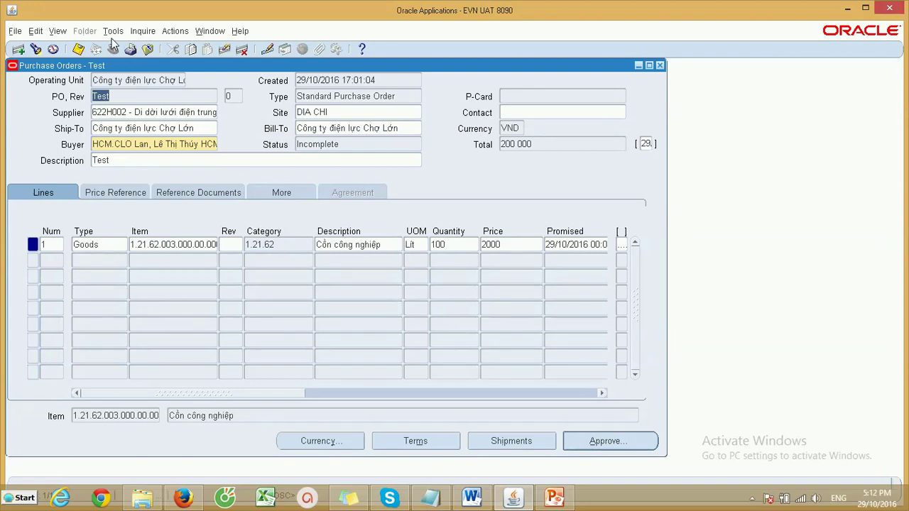
{"action": "left_click", "coordinate": [120, 95]}
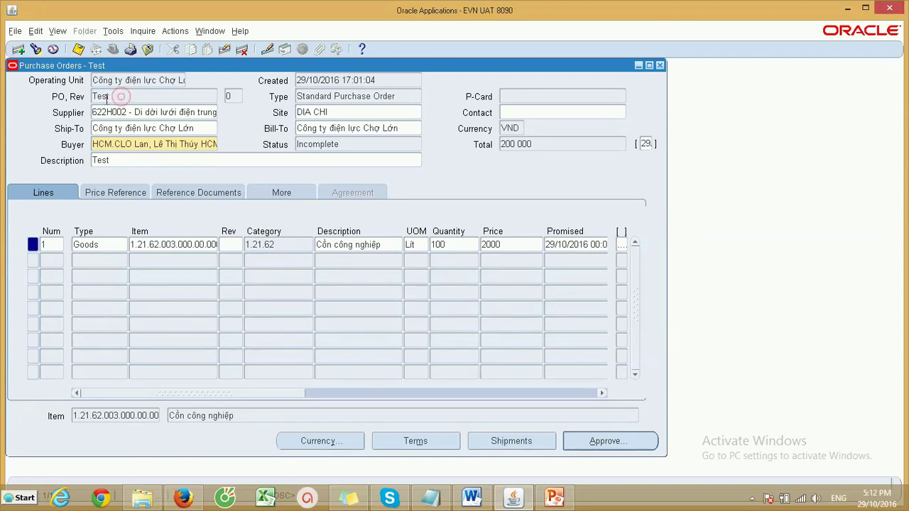
{"action": "double_click", "coordinate": [112, 96]}
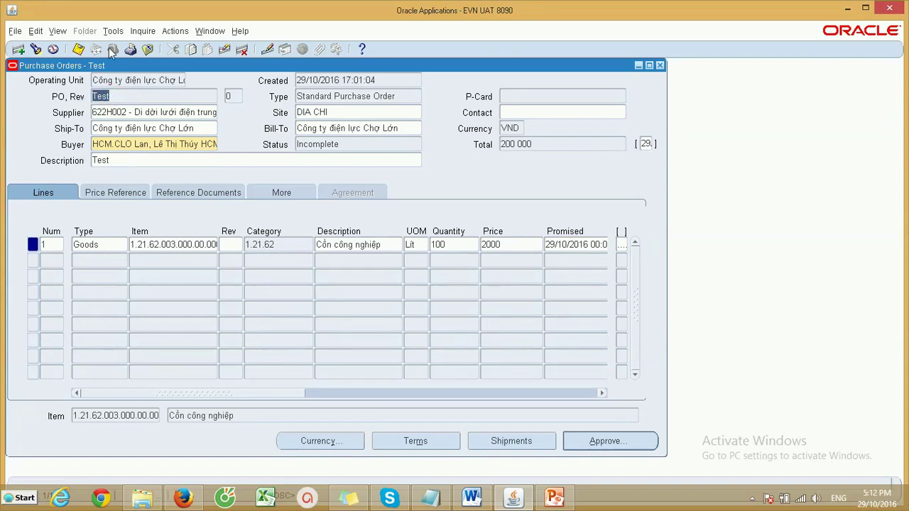
{"action": "left_click", "coordinate": [112, 31]}
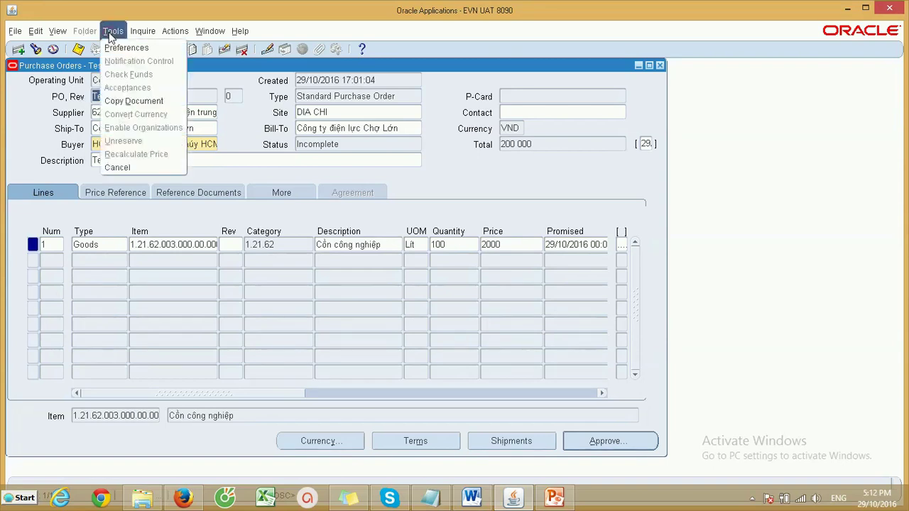
{"action": "left_click", "coordinate": [123, 104]}
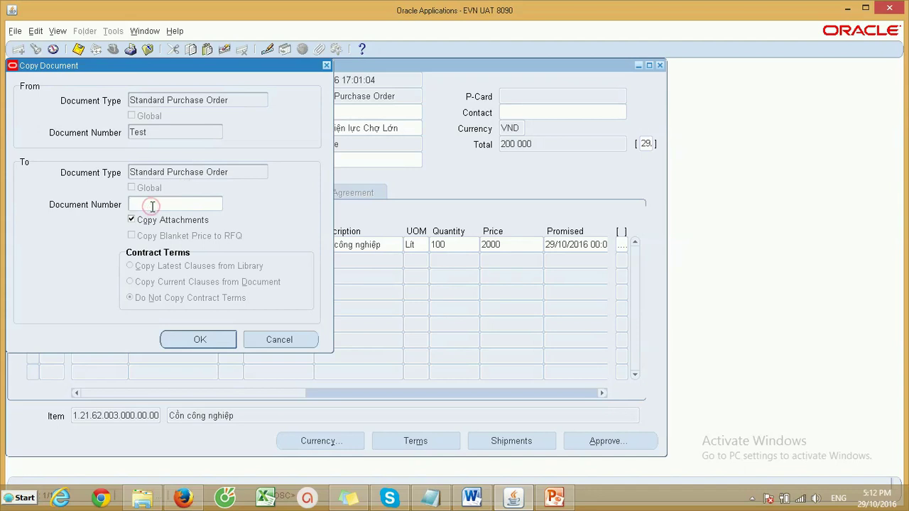
{"action": "type", "text": "Test_01"}
{"action": "left_click", "coordinate": [200, 340]}
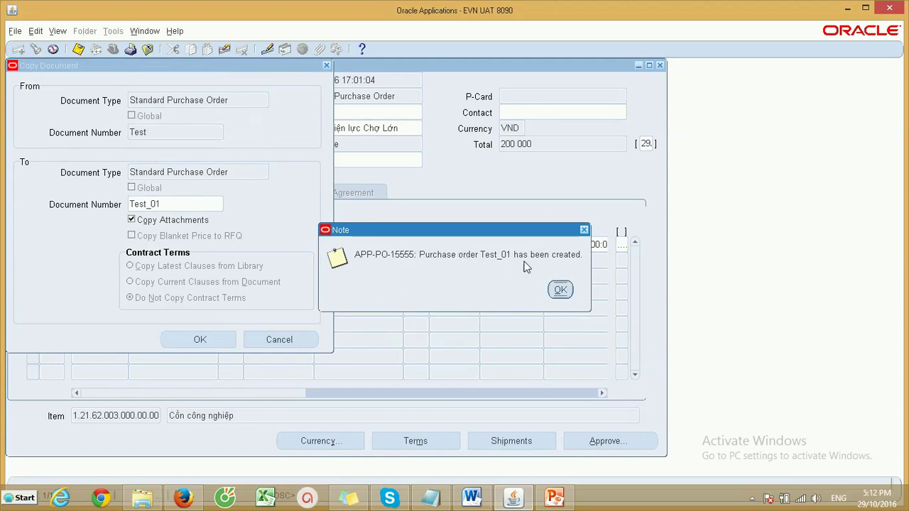
{"action": "left_click", "coordinate": [559, 290]}
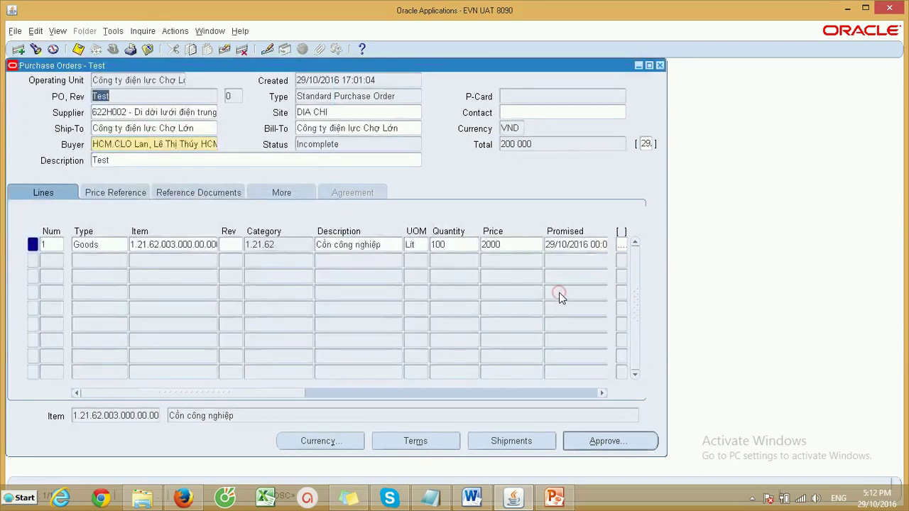
- Delete the whole original purchase order Test at header level and save the change
{"action": "left_click", "coordinate": [140, 96]}
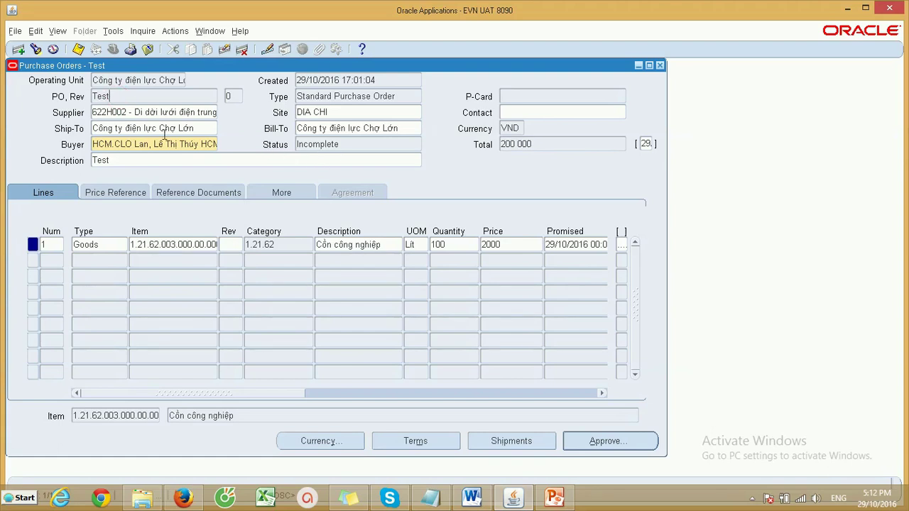
{"action": "left_click", "coordinate": [123, 94]}
{"action": "left_click", "coordinate": [242, 50]}
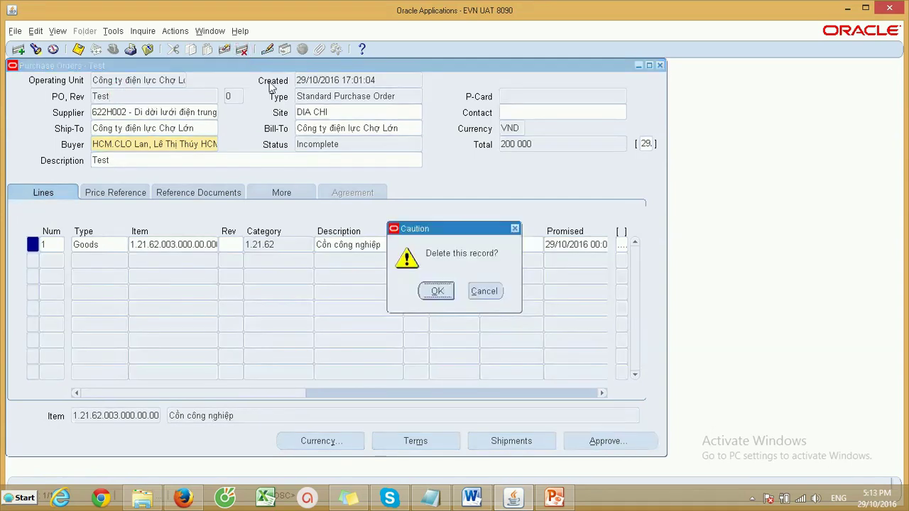
{"action": "left_click", "coordinate": [439, 292]}
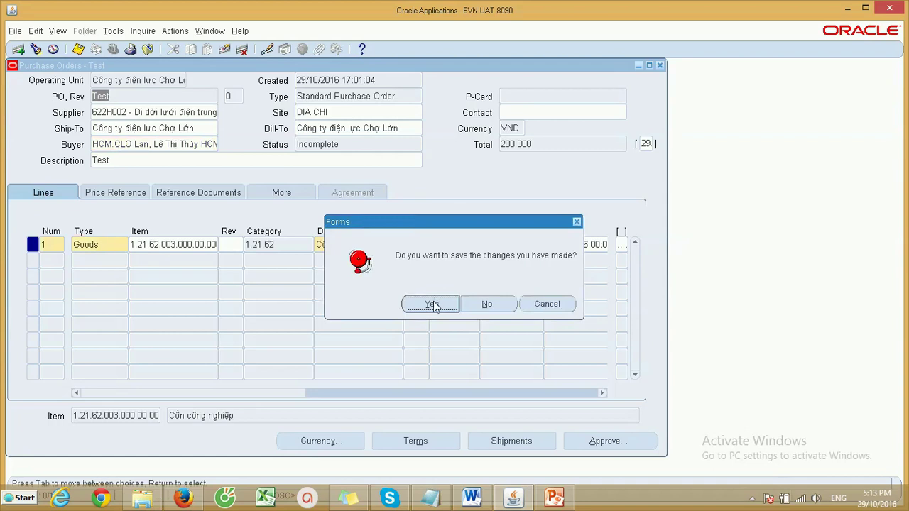
{"action": "left_click", "coordinate": [431, 304]}
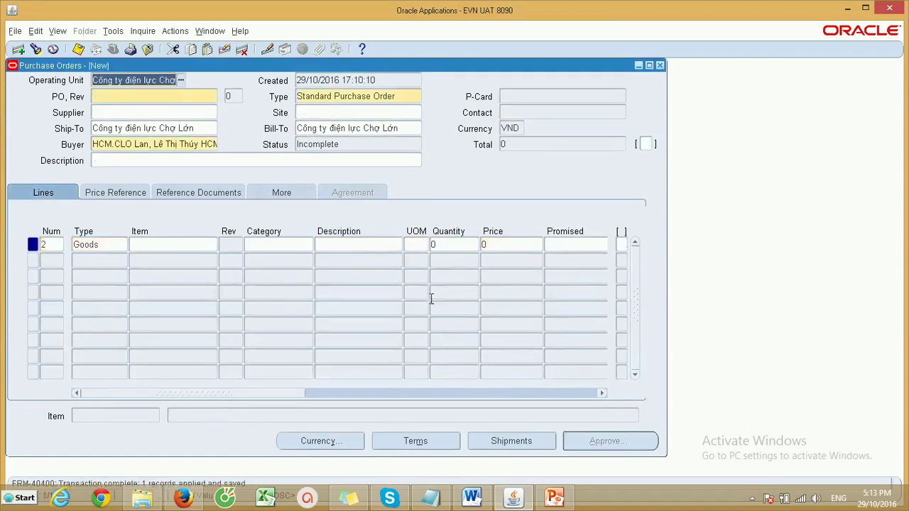
- Find purchase orders matching Test% and open Test_01
{"action": "left_click", "coordinate": [36, 50]}
{"action": "type", "text": "Test%"}
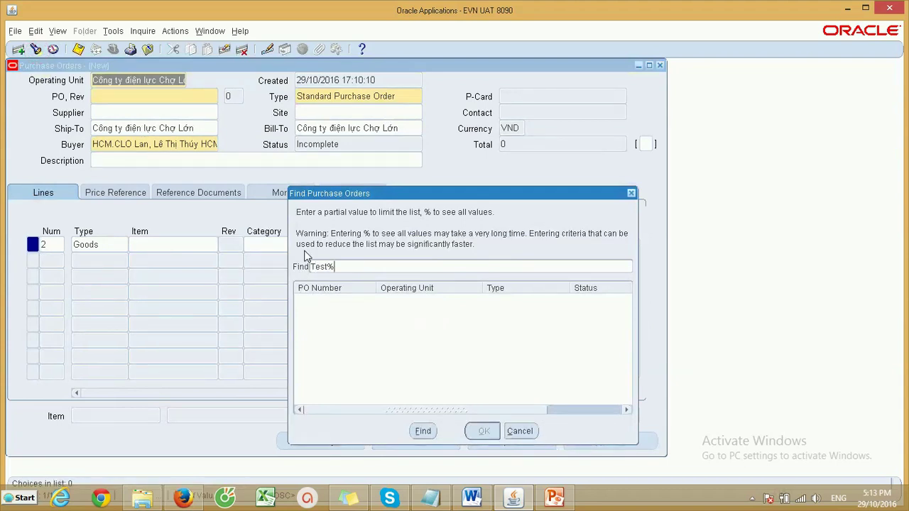
{"action": "key", "text": "Return"}
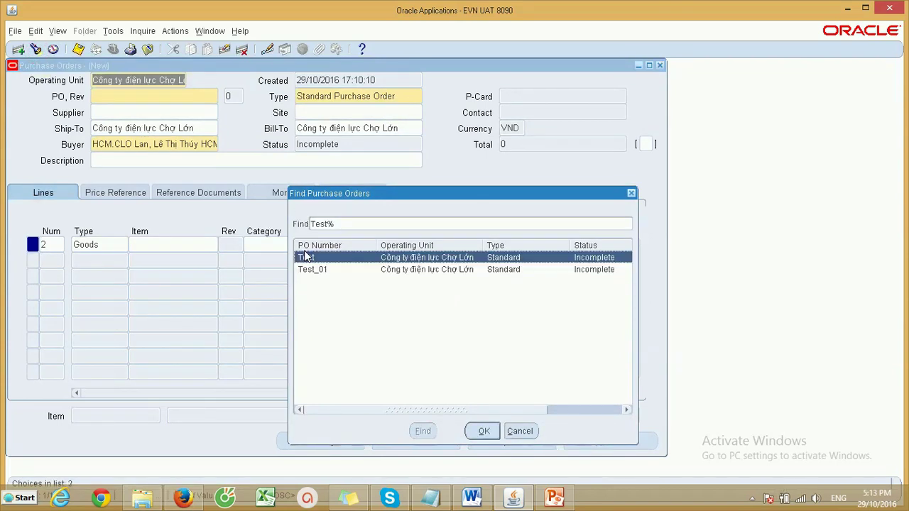
{"action": "left_click", "coordinate": [334, 271]}
{"action": "left_click", "coordinate": [484, 431]}
{"action": "left_click", "coordinate": [429, 303]}
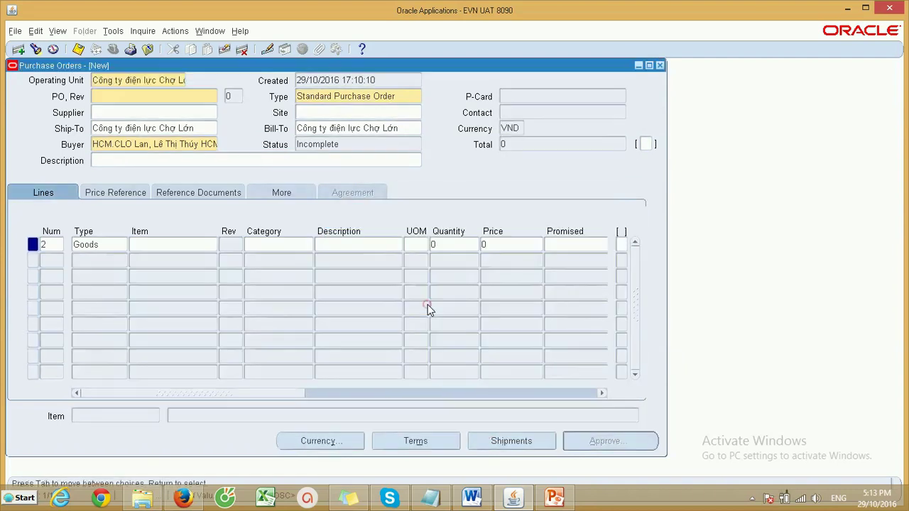
{"action": "left_click", "coordinate": [154, 91]}
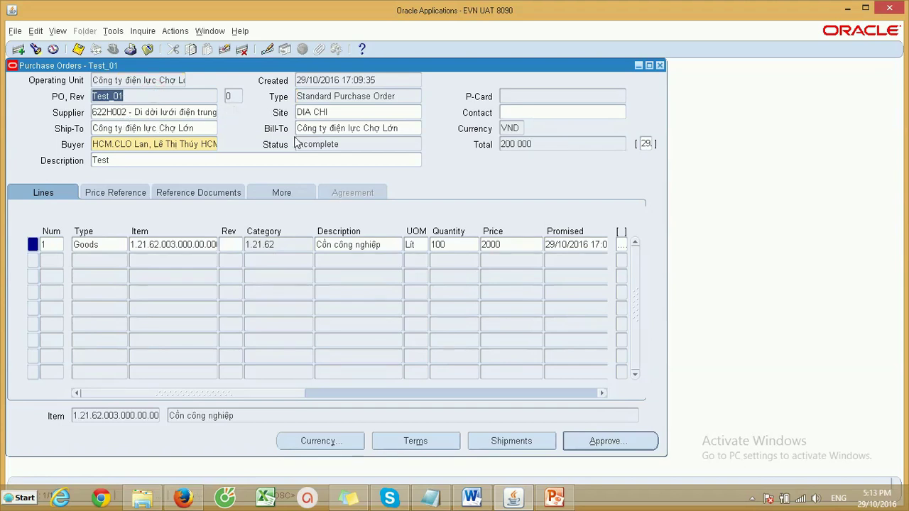
- Check the status and number of purchase order Test_01, then start its approval and cancel it
{"action": "left_click", "coordinate": [355, 144]}
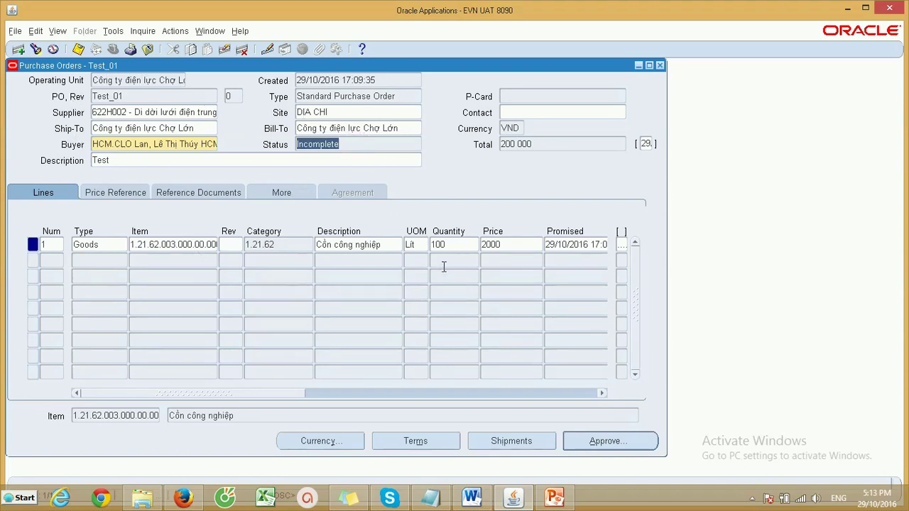
{"action": "left_click", "coordinate": [145, 96]}
{"action": "left_click_drag", "start_coordinate": [93, 96], "coordinate": [123, 96]}
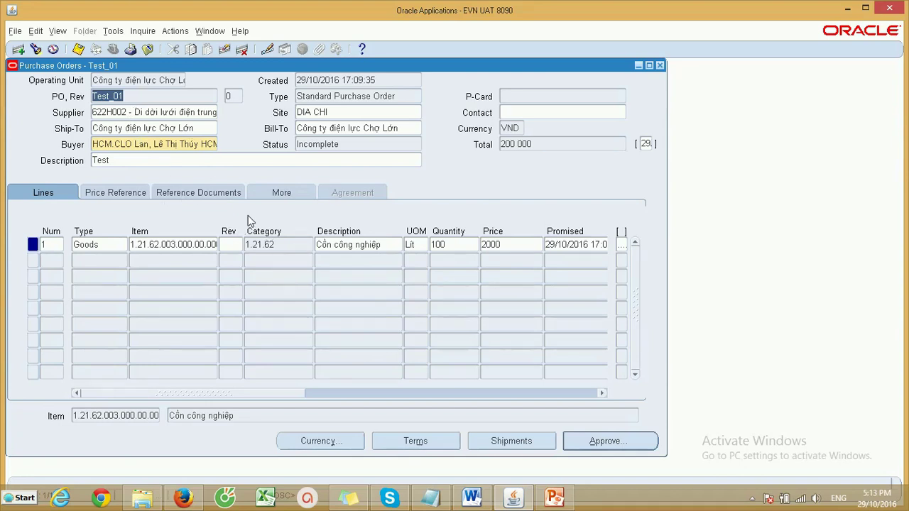
{"action": "left_click", "coordinate": [615, 444]}
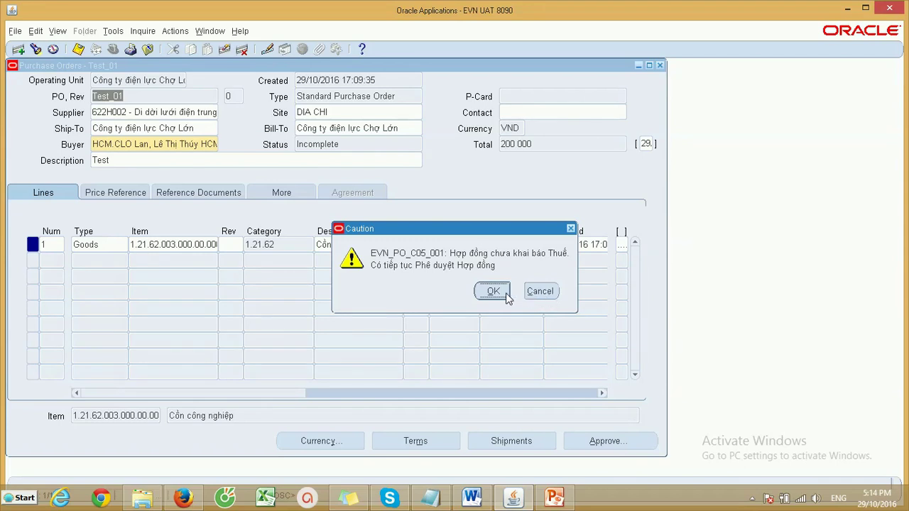
{"action": "left_click", "coordinate": [545, 298]}
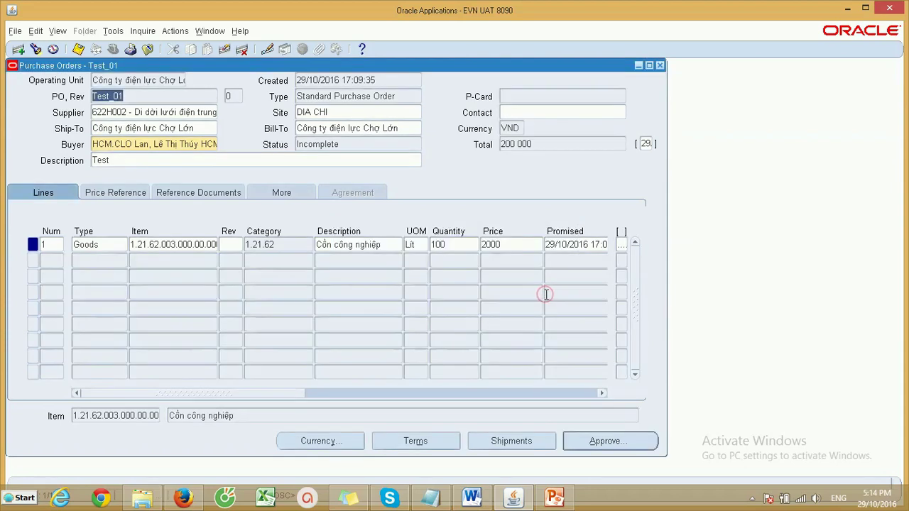
- Open the tax management page for Test_01 in Firefox and go to its additional tax information
{"action": "left_click", "coordinate": [174, 31]}
{"action": "left_click", "coordinate": [185, 61]}
{"action": "left_click", "coordinate": [183, 499]}
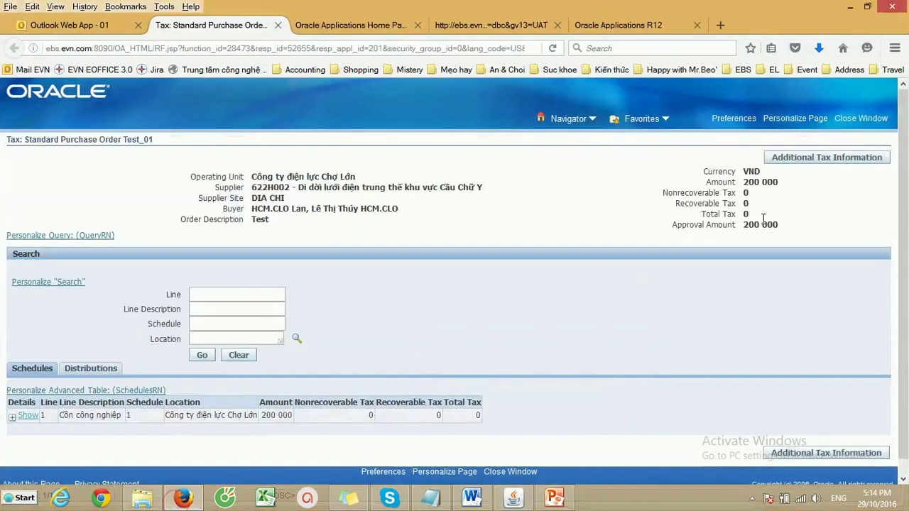
{"action": "left_click", "coordinate": [848, 162]}
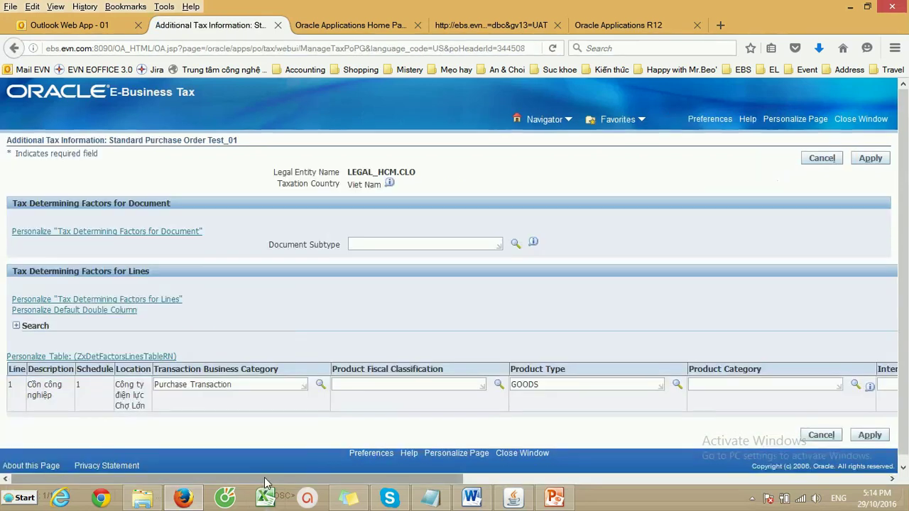
- Set the Tax Classification of line 1 to VAT10 and apply the additional tax information
{"action": "scroll", "coordinate": [263, 481], "scroll_direction": "right", "scroll_amount": 5}
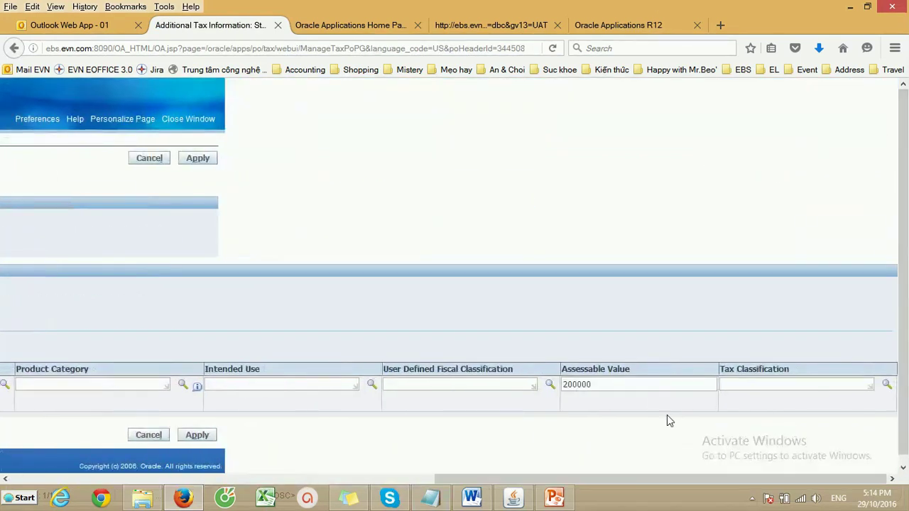
{"action": "left_click", "coordinate": [887, 384]}
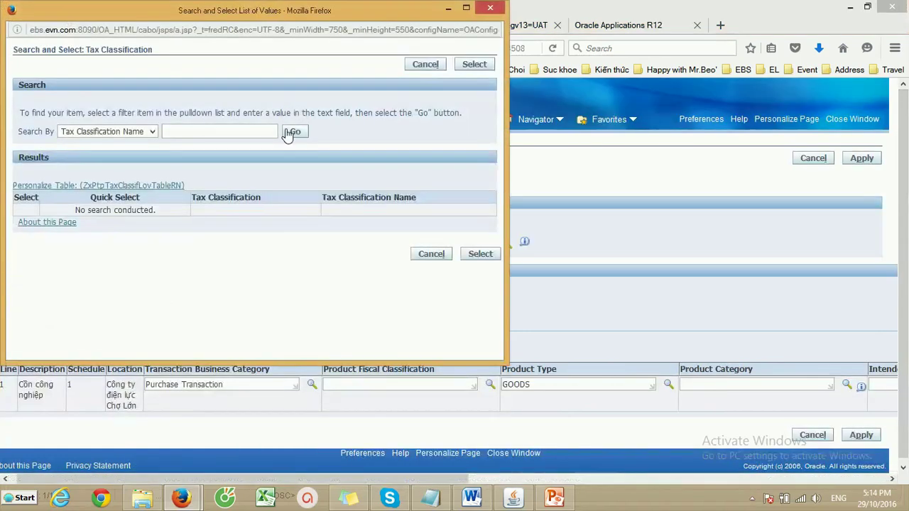
{"action": "left_click", "coordinate": [292, 132]}
{"action": "scroll", "coordinate": [198, 252], "scroll_direction": "down", "scroll_amount": 2}
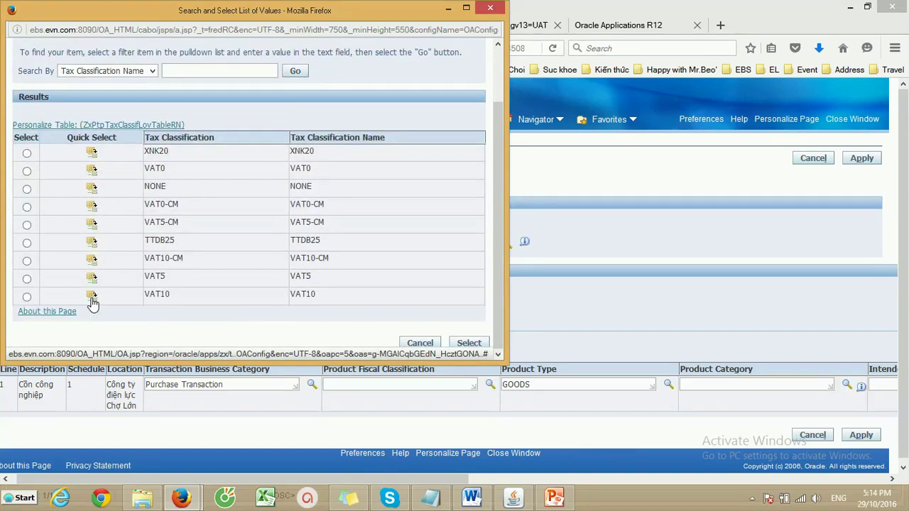
{"action": "left_click", "coordinate": [92, 301]}
{"action": "left_click", "coordinate": [220, 434]}
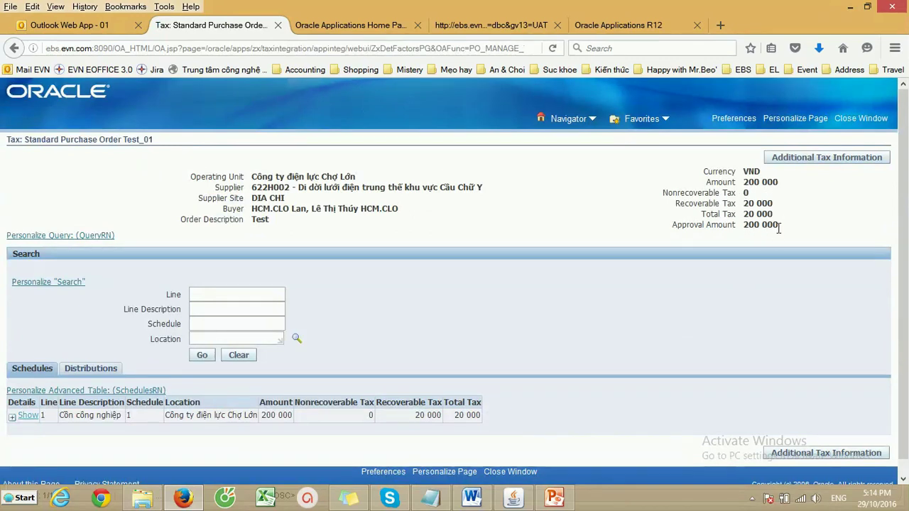
- Switch back to Oracle Applications, submit purchase order Test_01 for approval and check its status
{"action": "left_click", "coordinate": [514, 497]}
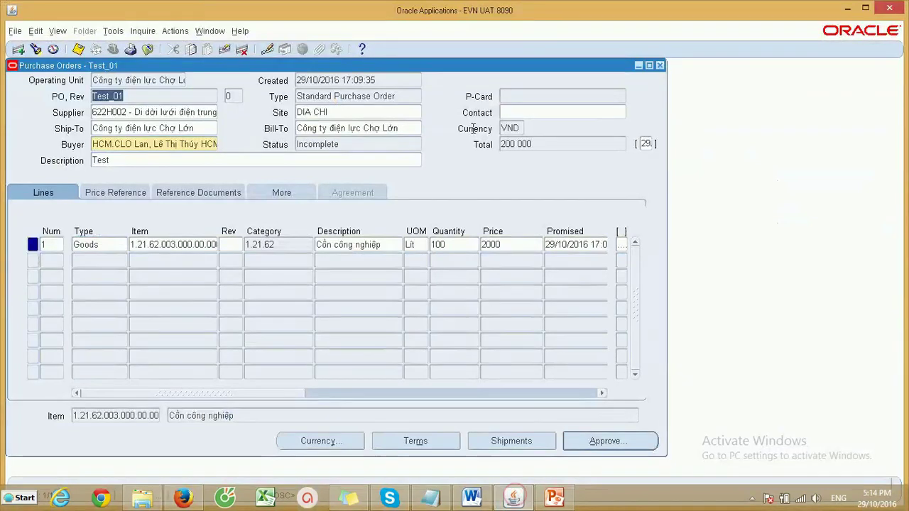
{"action": "left_click", "coordinate": [149, 97]}
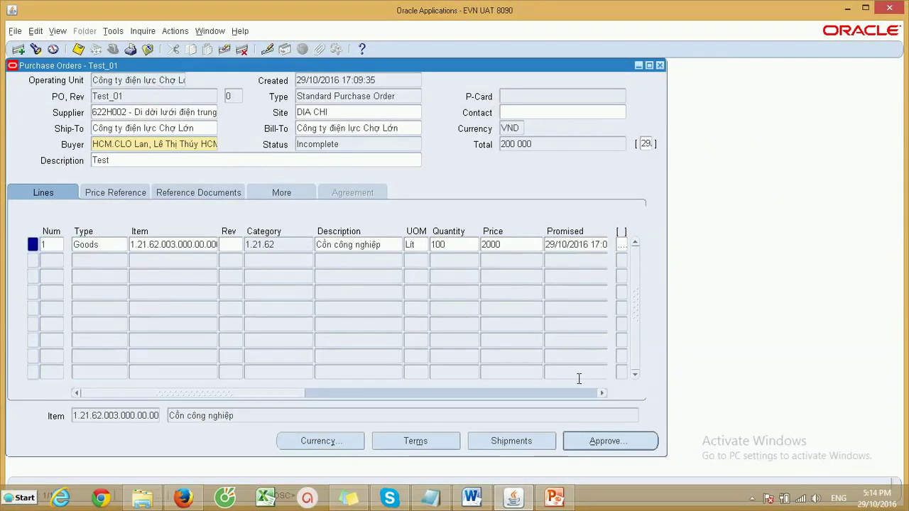
{"action": "left_click", "coordinate": [609, 445]}
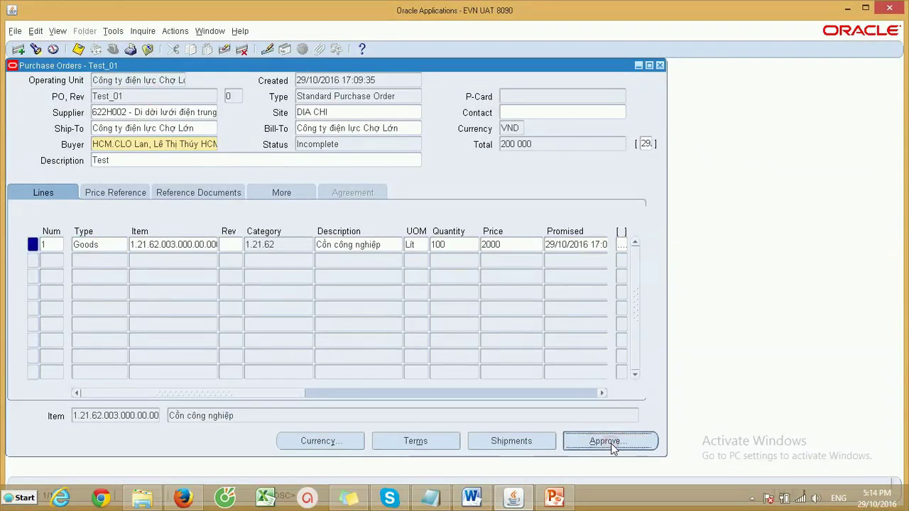
{"action": "left_click", "coordinate": [374, 407]}
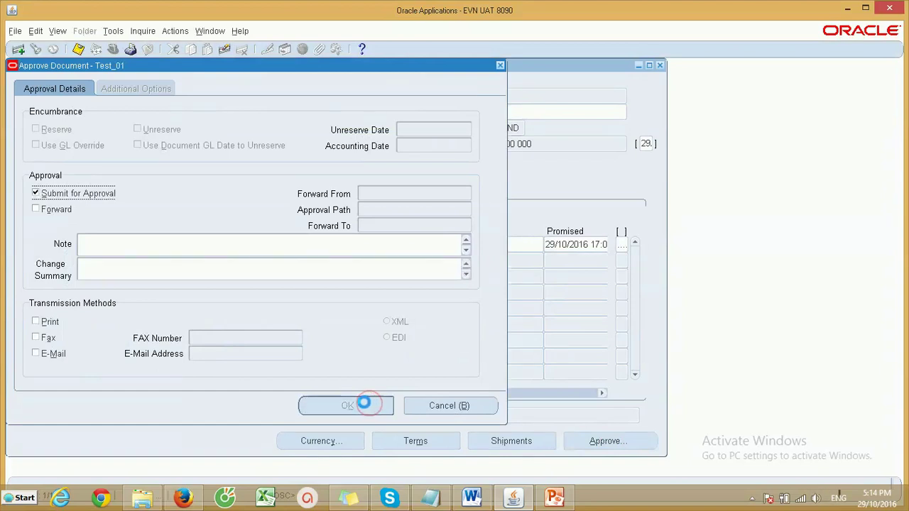
{"action": "left_click", "coordinate": [166, 96]}
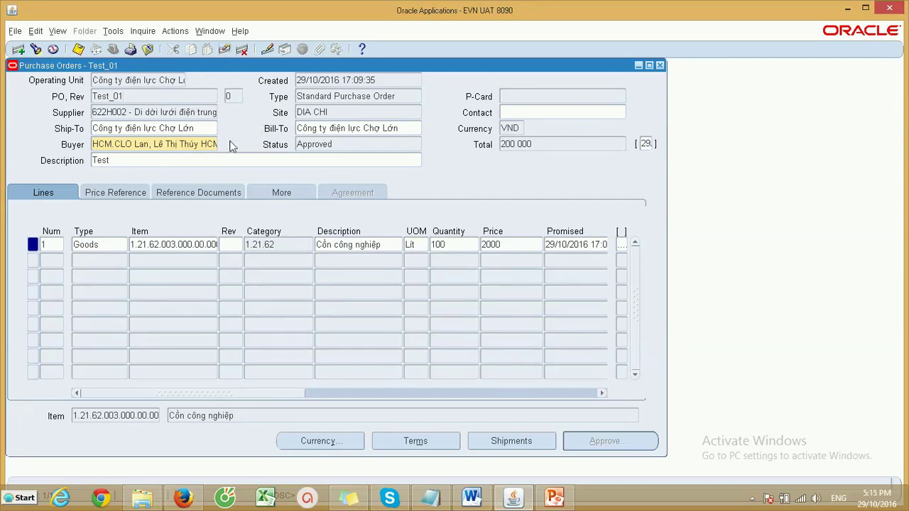
{"action": "double_click", "coordinate": [345, 145]}
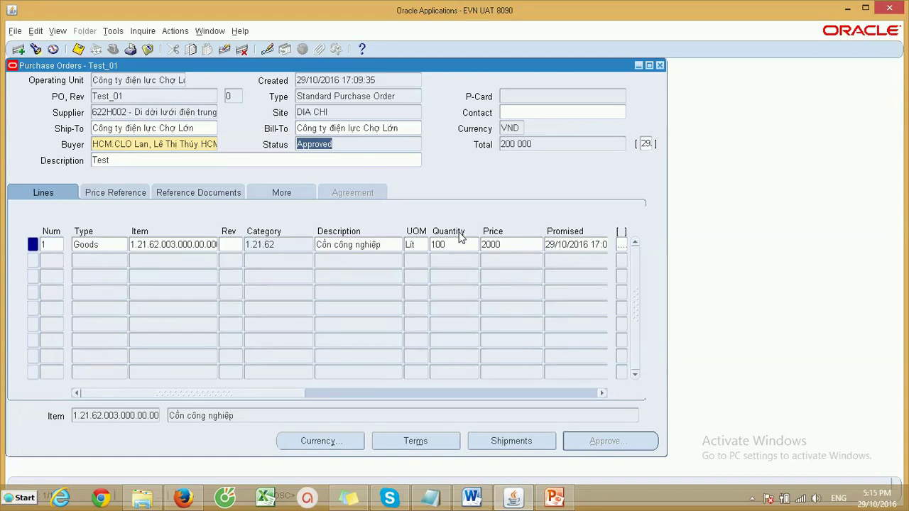
- Examine the ordered, received, cancelled and billed quantities in the status of line 1's shipment, and return to the purchase order
{"action": "left_click", "coordinate": [200, 245]}
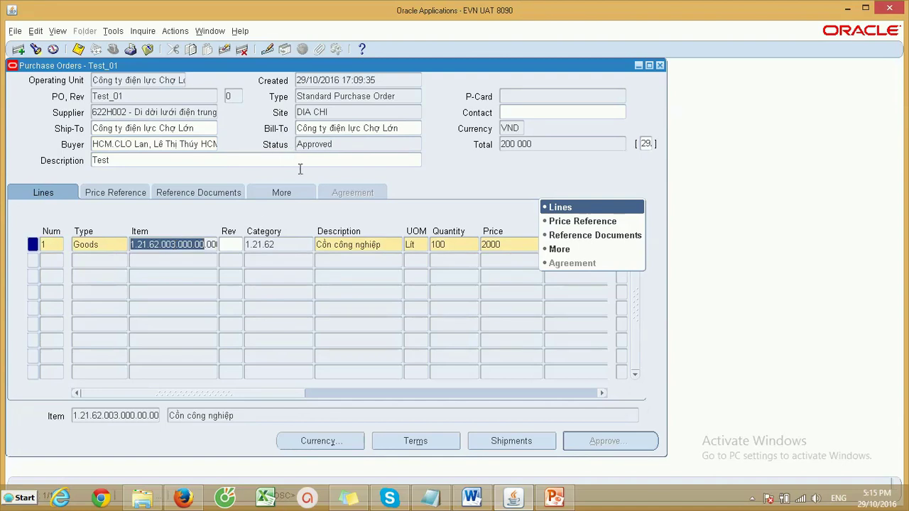
{"action": "left_click", "coordinate": [149, 244]}
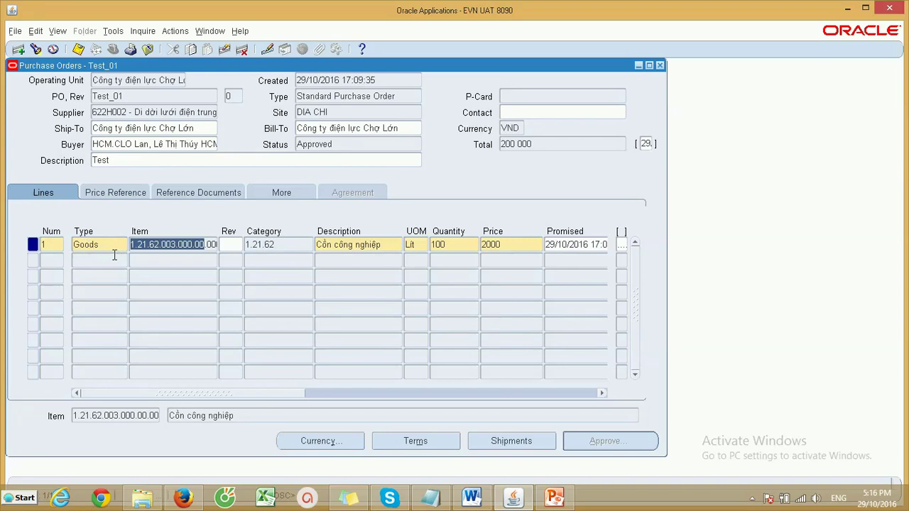
{"action": "left_click", "coordinate": [176, 245]}
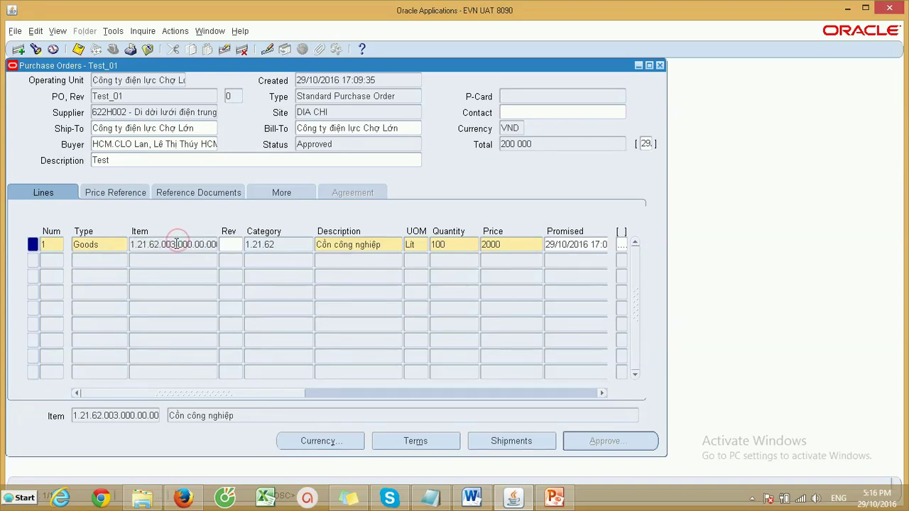
{"action": "left_click", "coordinate": [498, 442]}
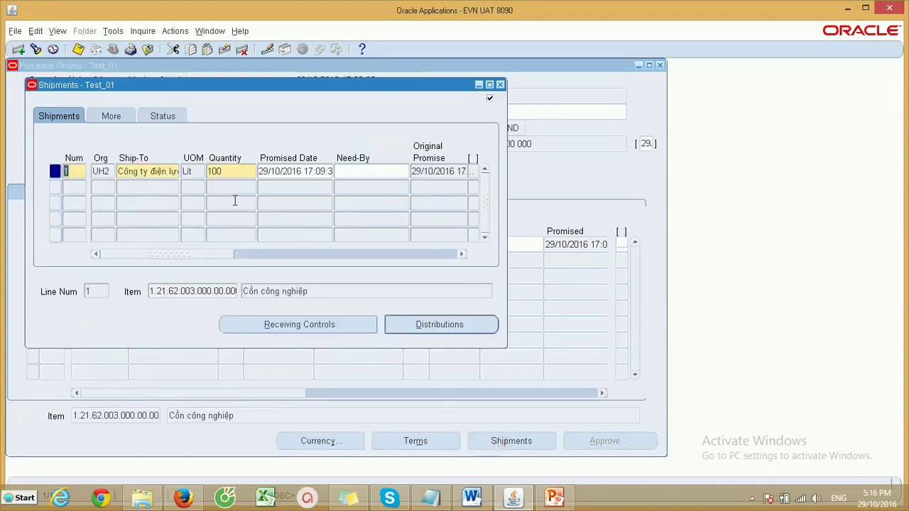
{"action": "left_click", "coordinate": [168, 117]}
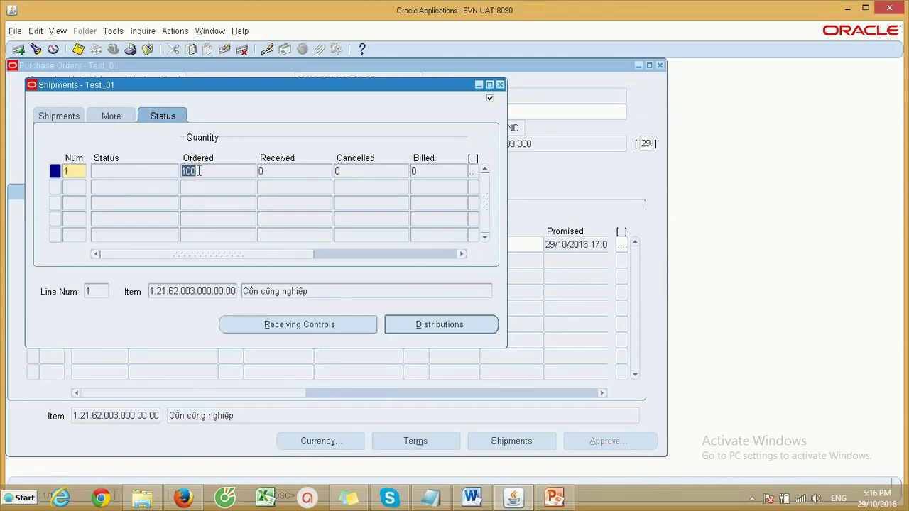
{"action": "left_click", "coordinate": [270, 173]}
{"action": "key", "text": "ctrl+Tab"}
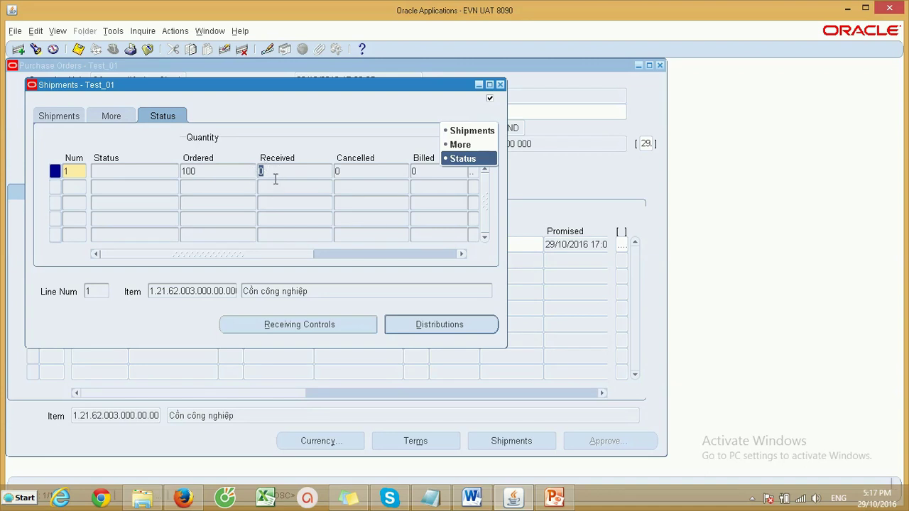
{"action": "left_click", "coordinate": [426, 171]}
{"action": "left_click_drag", "start_coordinate": [340, 252], "coordinate": [243, 270]}
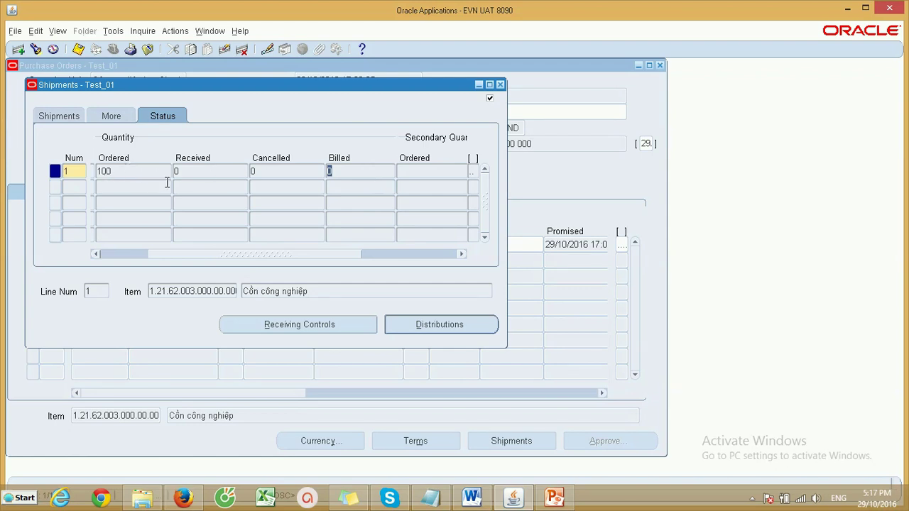
{"action": "left_click_drag", "start_coordinate": [228, 256], "coordinate": [191, 256]}
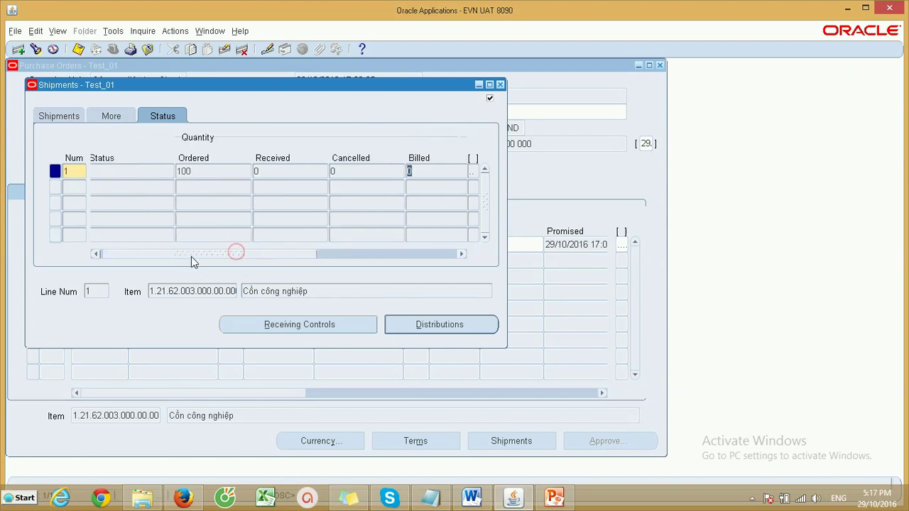
{"action": "left_click", "coordinate": [273, 171]}
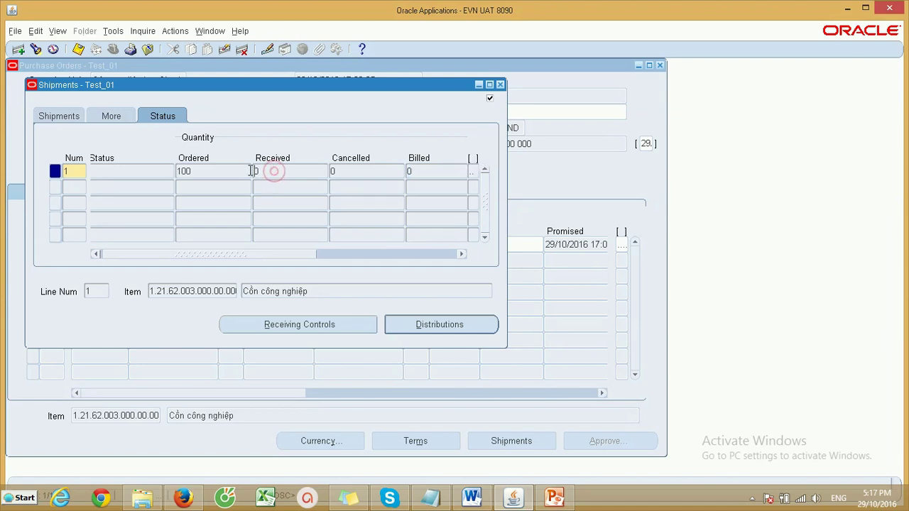
{"action": "left_click", "coordinate": [424, 172]}
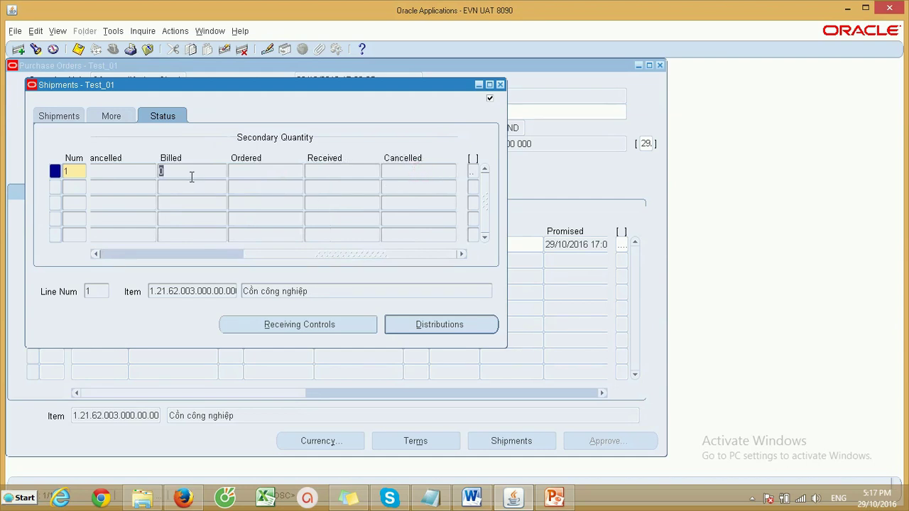
{"action": "left_click", "coordinate": [500, 85]}
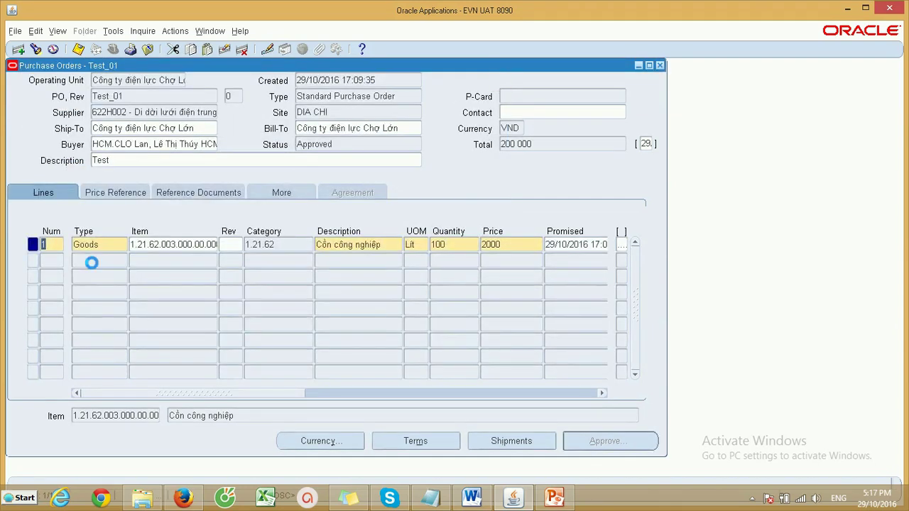
- Add line 2 to purchase order Test_01 as a duplicate of line 1
{"action": "left_click", "coordinate": [171, 245]}
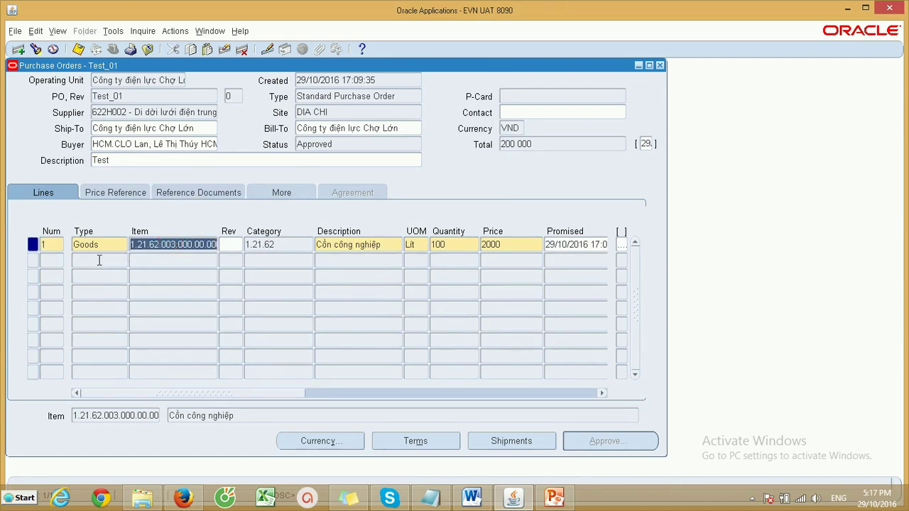
{"action": "left_click", "coordinate": [53, 263]}
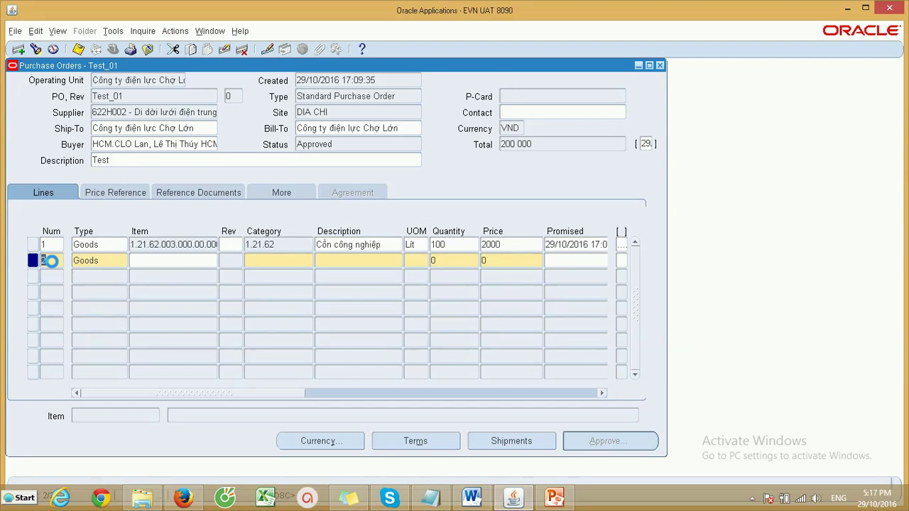
{"action": "key", "text": "shift+F6"}
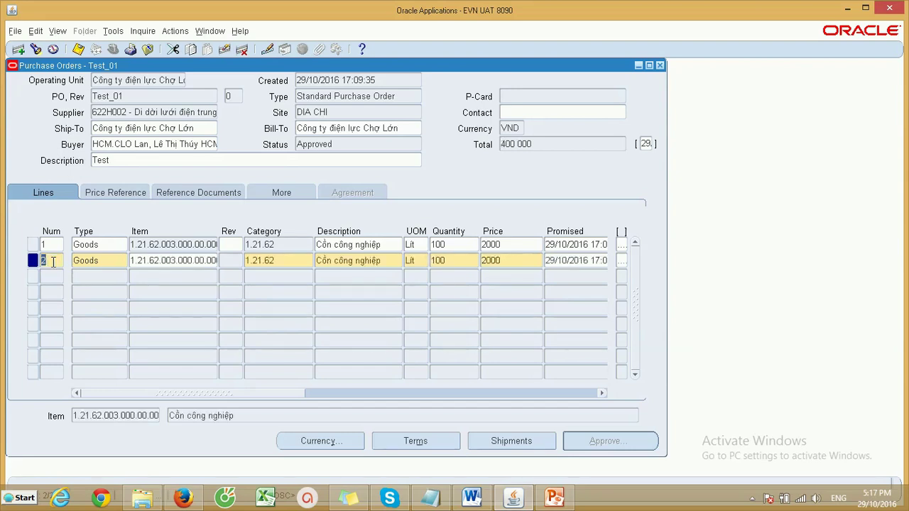
- Change the item of line 2 to 1.26.06.010.000.00.000 Gas đốt and accept its additional line information
{"action": "left_click", "coordinate": [192, 261]}
{"action": "left_click", "coordinate": [212, 261]}
{"action": "type", "text": "%"}
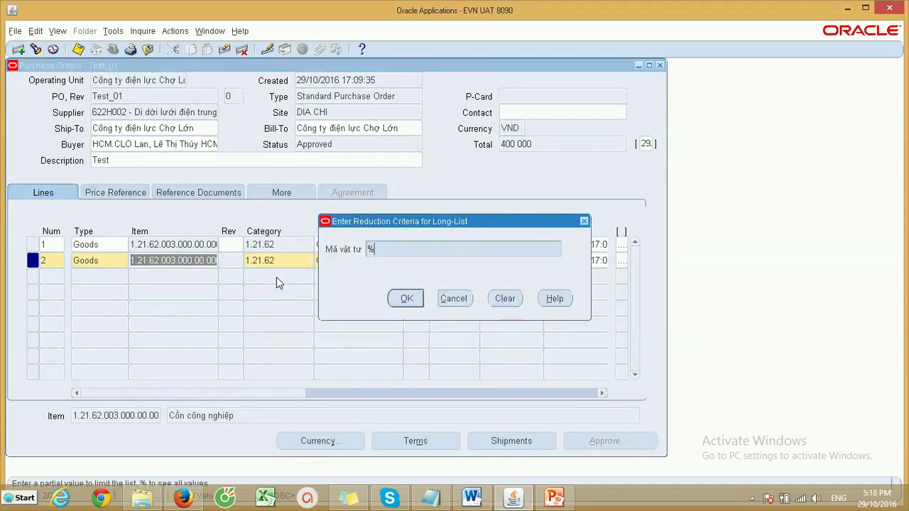
{"action": "left_click", "coordinate": [402, 299]}
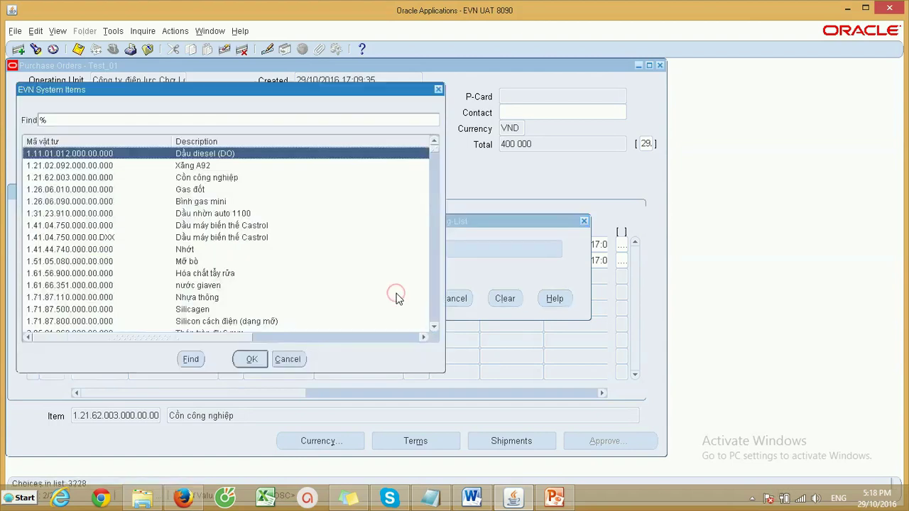
{"action": "left_click", "coordinate": [203, 190]}
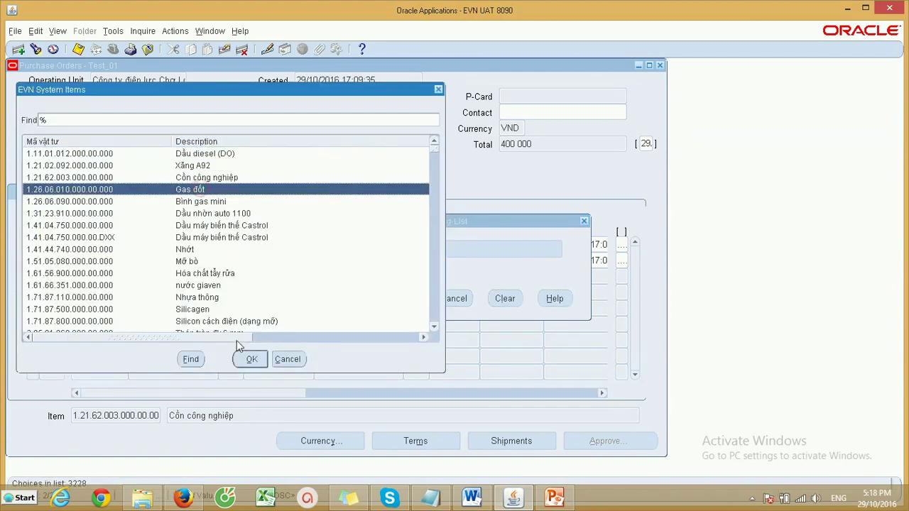
{"action": "left_click", "coordinate": [245, 358]}
{"action": "left_click", "coordinate": [454, 268]}
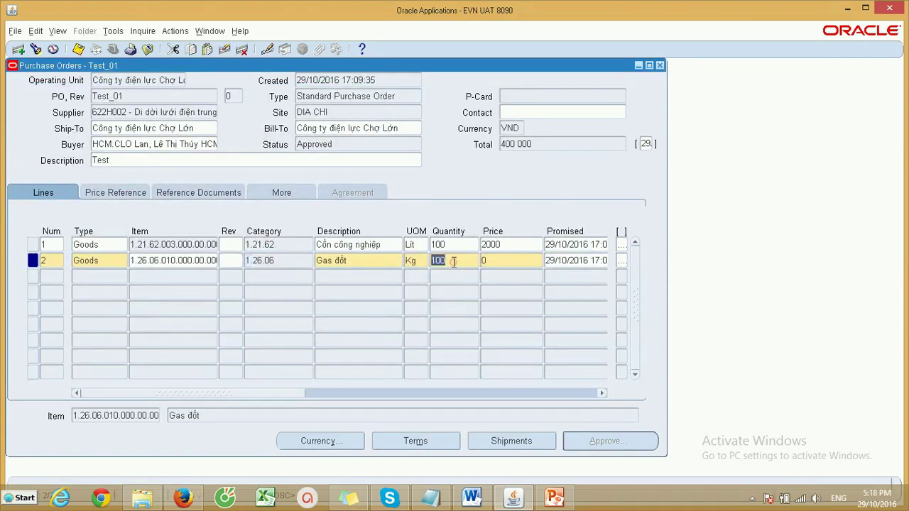
{"action": "left_click", "coordinate": [627, 262]}
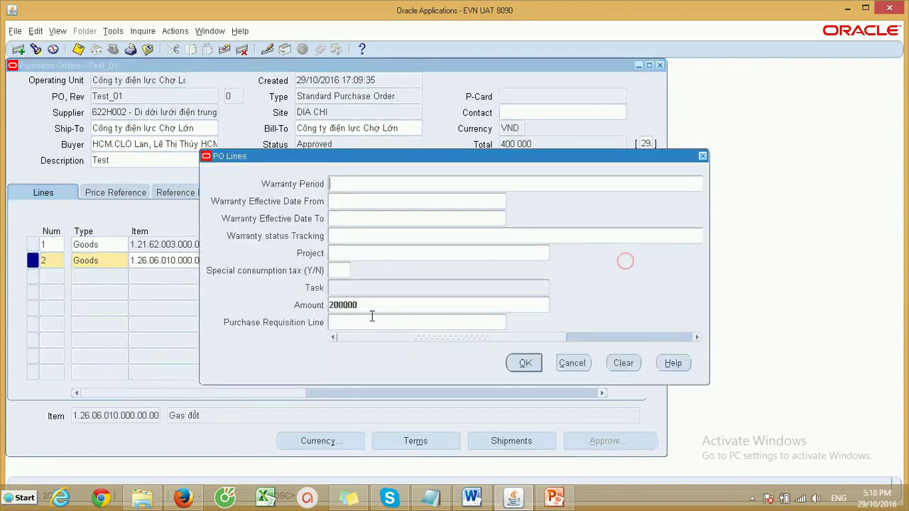
{"action": "left_click", "coordinate": [523, 361]}
- Set the ship-to organization of line 2's shipment to UH1
{"action": "left_click", "coordinate": [512, 443]}
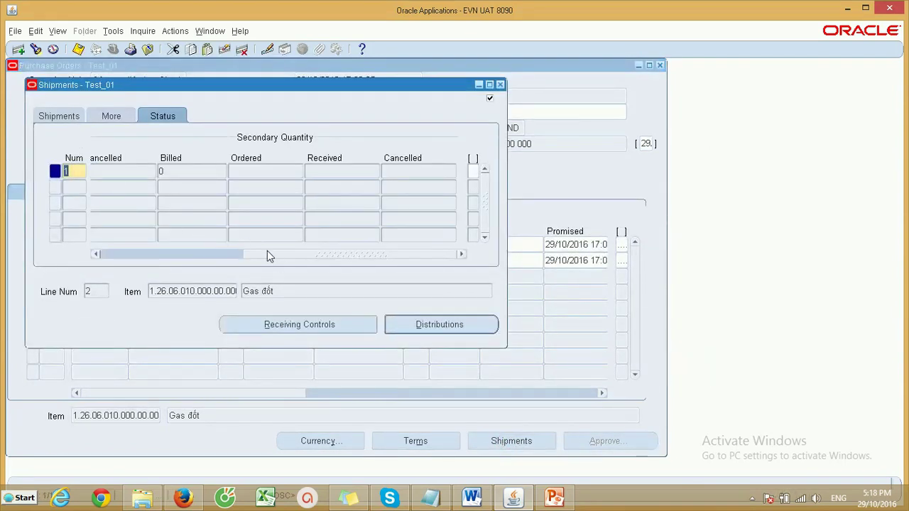
{"action": "left_click", "coordinate": [61, 117]}
{"action": "left_click", "coordinate": [120, 172]}
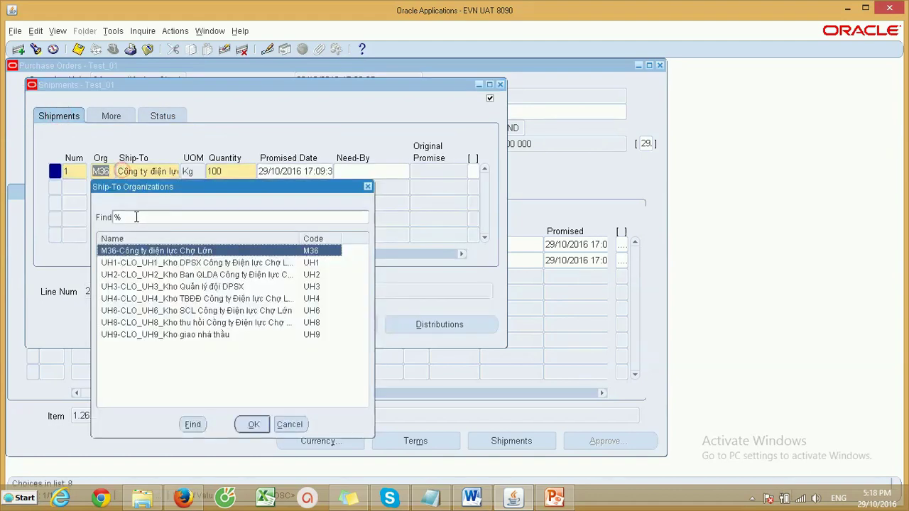
{"action": "left_click", "coordinate": [135, 263]}
{"action": "left_click", "coordinate": [252, 425]}
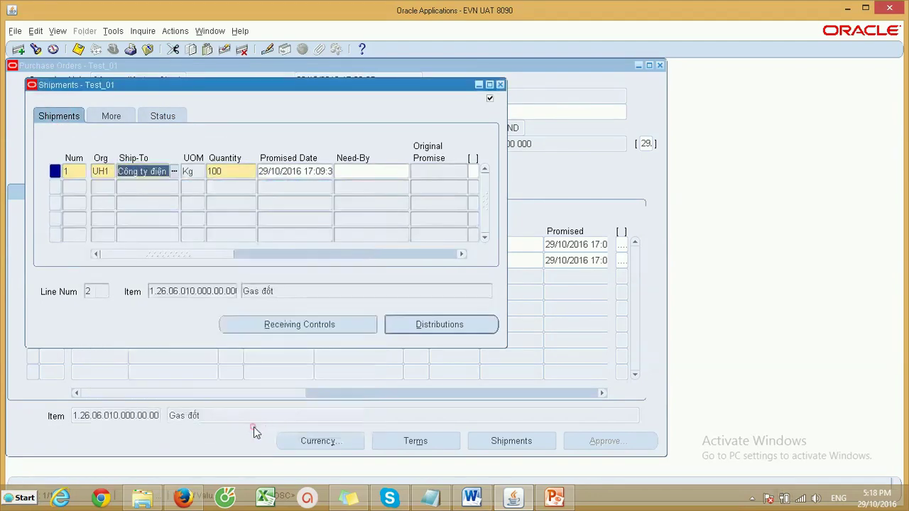
- Generate the PO charge account for line 2's distribution and save the order as a new document revision
{"action": "left_click", "coordinate": [438, 326]}
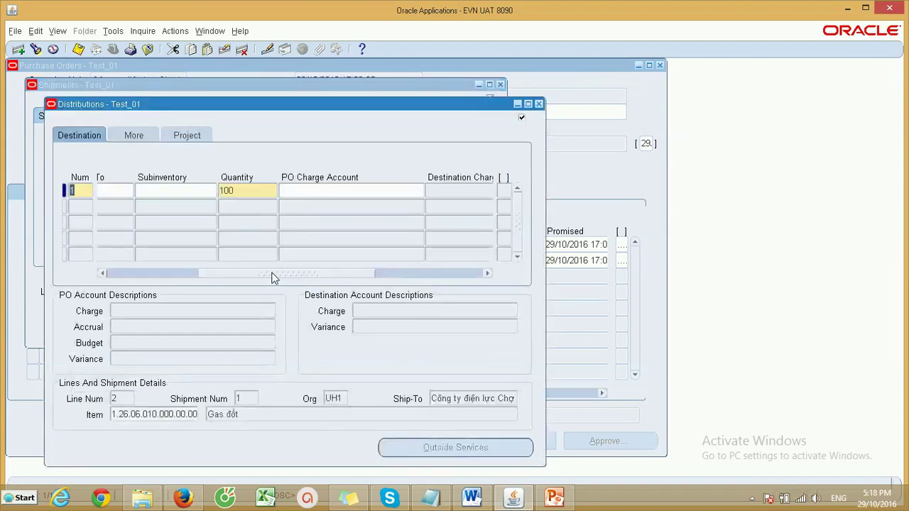
{"action": "left_click", "coordinate": [324, 190]}
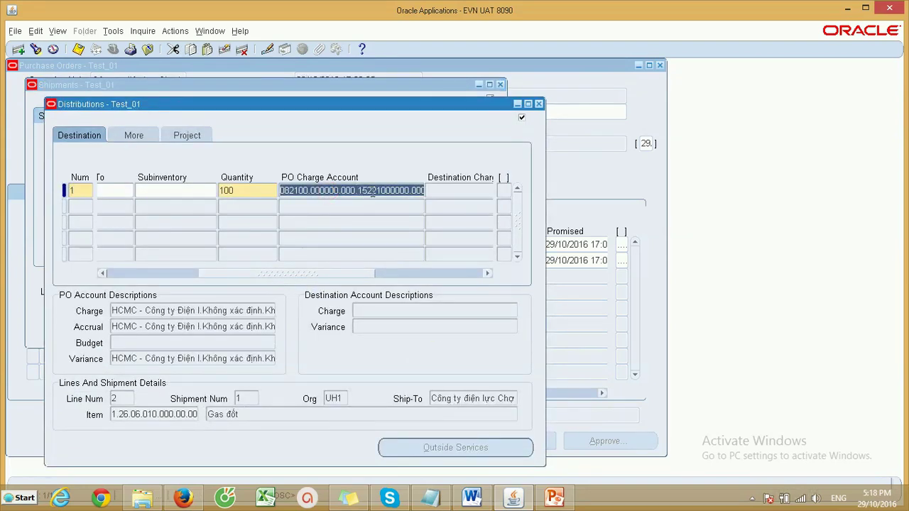
{"action": "left_click", "coordinate": [80, 53]}
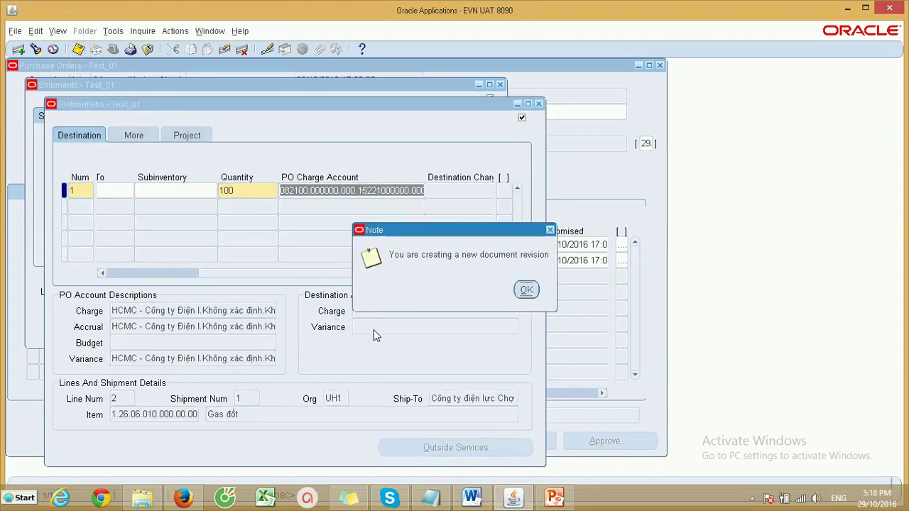
{"action": "left_click_drag", "start_coordinate": [419, 230], "coordinate": [342, 205]}
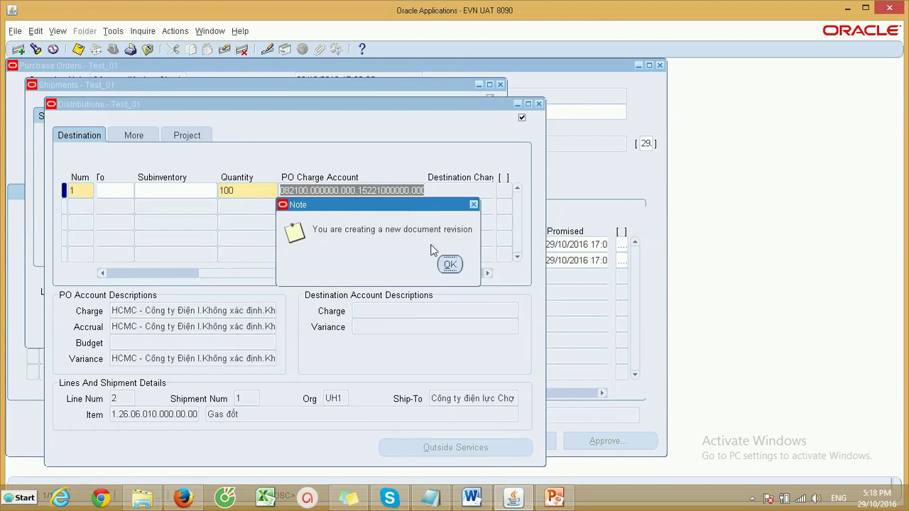
{"action": "left_click", "coordinate": [451, 265]}
- Return from the distribution and shipment to the purchase order and check its revision number and line 2
{"action": "left_click", "coordinate": [539, 105]}
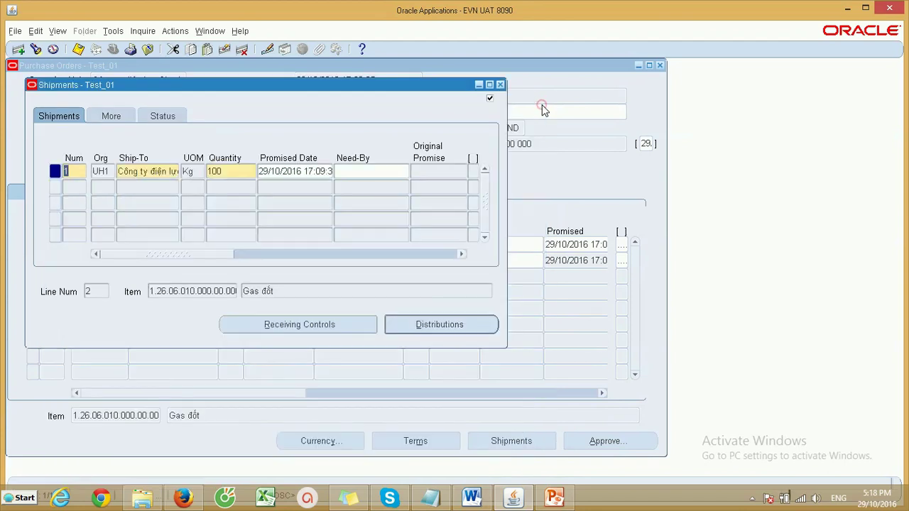
{"action": "left_click", "coordinate": [500, 84]}
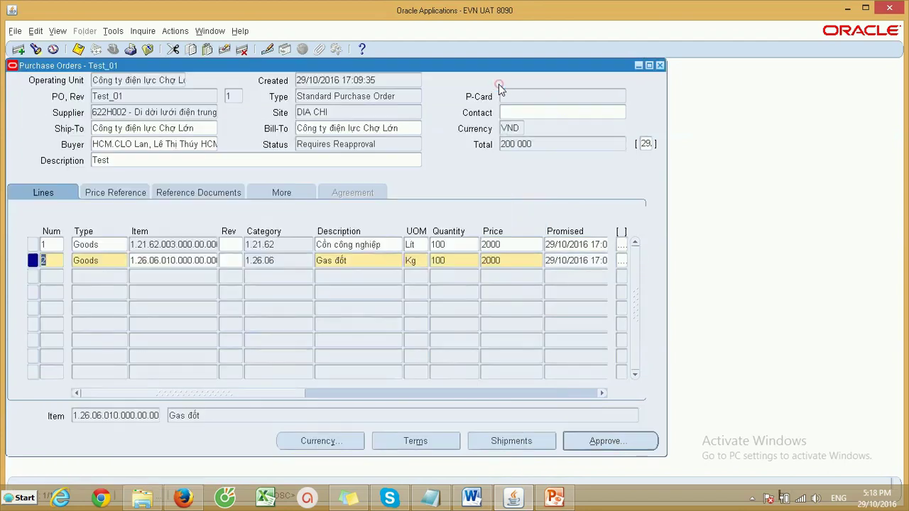
{"action": "left_click", "coordinate": [229, 96]}
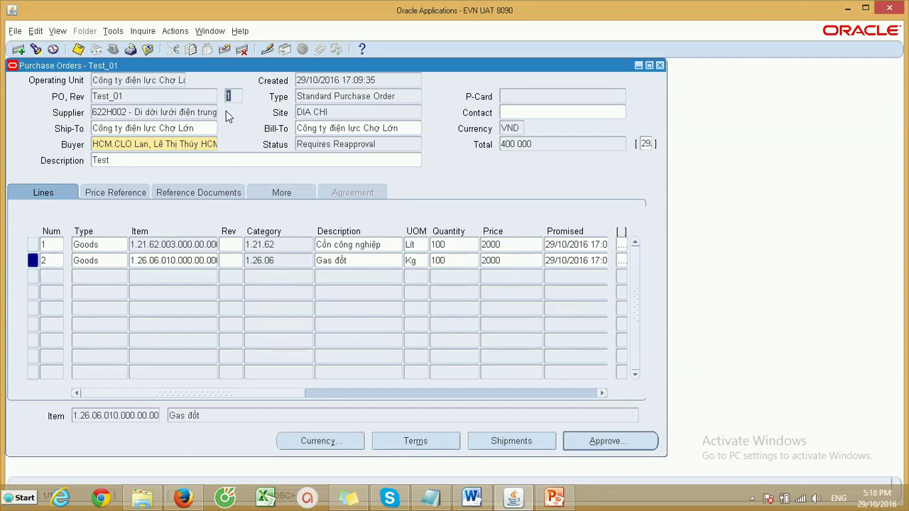
{"action": "double_click", "coordinate": [99, 260]}
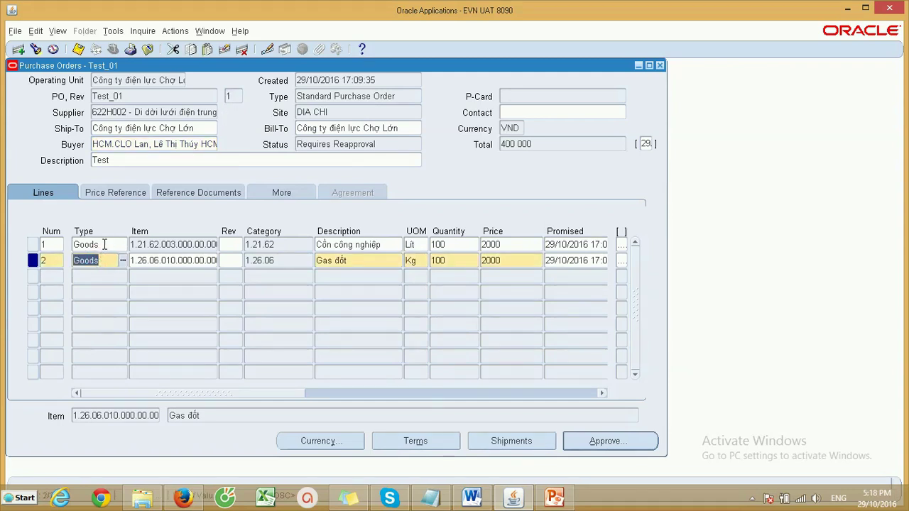
- Cancel PO line 1 with the reason "Hủy do nhập sai mã vật tư", saving the changes, and refresh the order's lines
{"action": "left_click", "coordinate": [52, 245]}
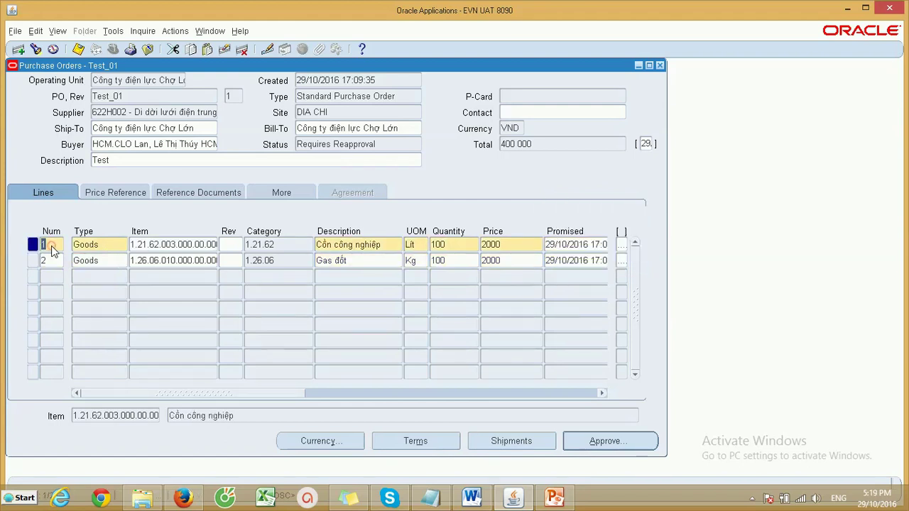
{"action": "left_click", "coordinate": [113, 31]}
{"action": "left_click", "coordinate": [113, 167]}
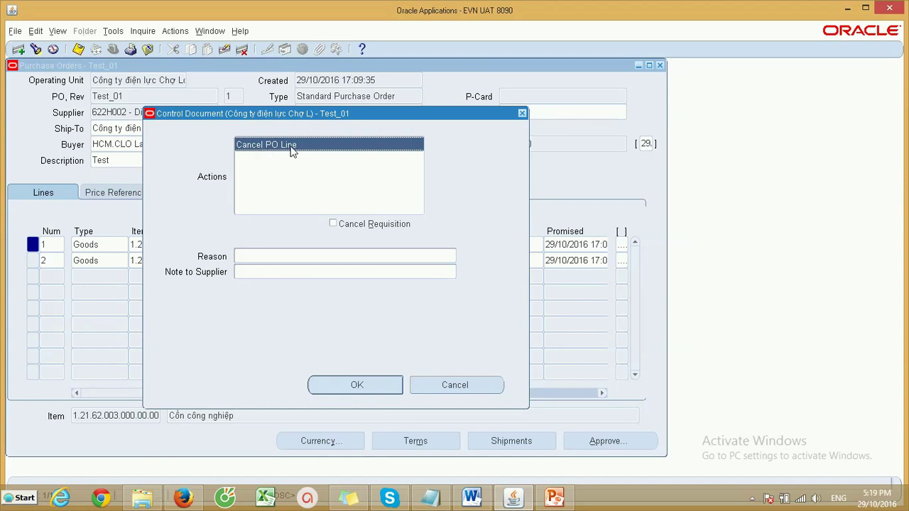
{"action": "left_click", "coordinate": [262, 257]}
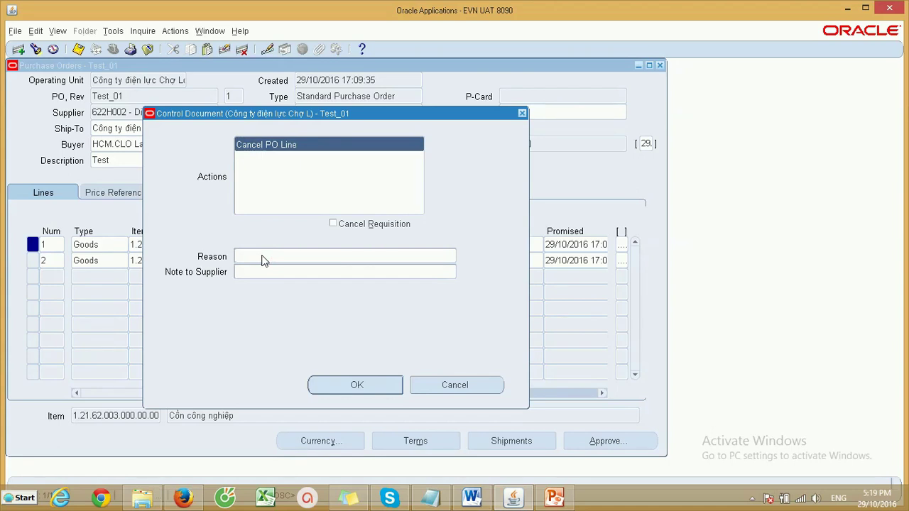
{"action": "type", "text": "Hủy do nha"}
{"action": "type", "text": "p sai mã v"}
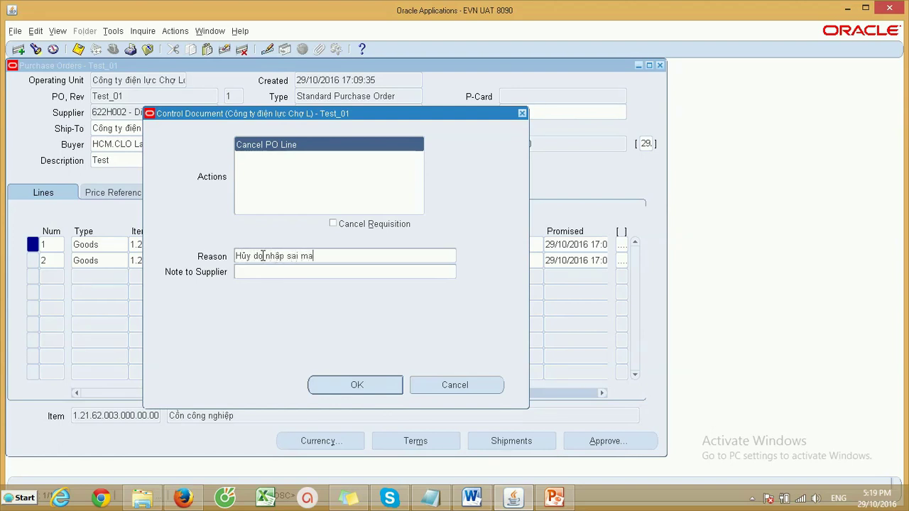
{"action": "type", "text": "ật tư"}
{"action": "left_click", "coordinate": [348, 392]}
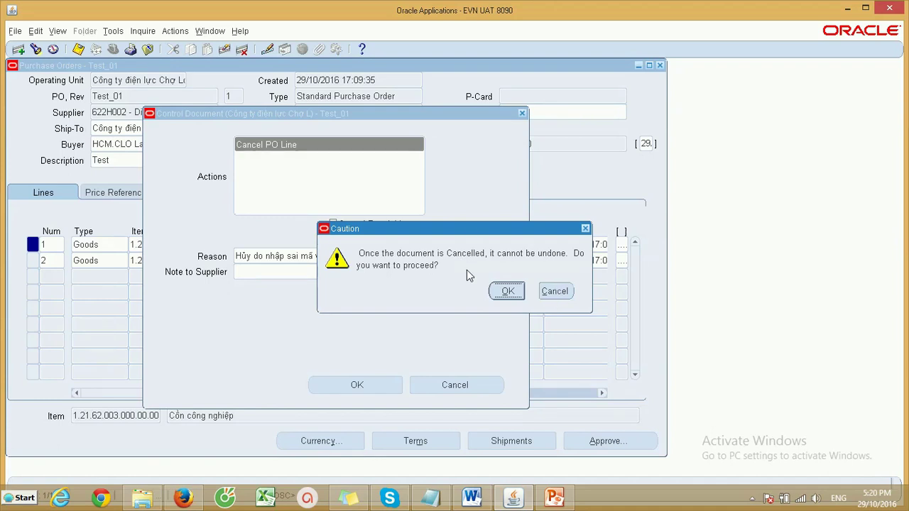
{"action": "left_click", "coordinate": [508, 292]}
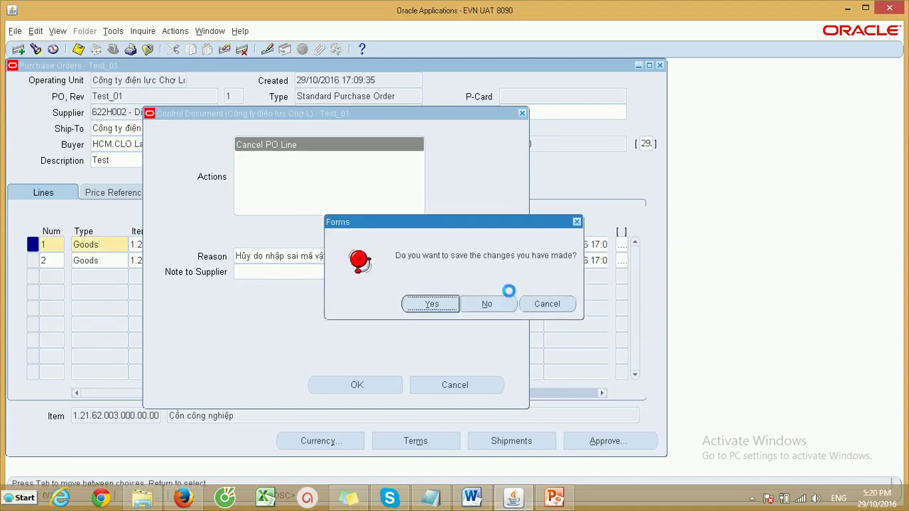
{"action": "left_click", "coordinate": [431, 304]}
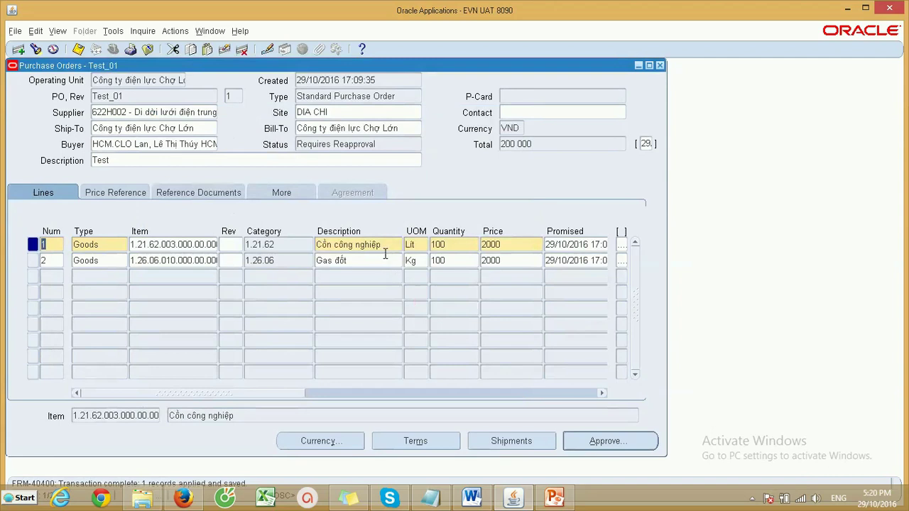
{"action": "left_click", "coordinate": [385, 245]}
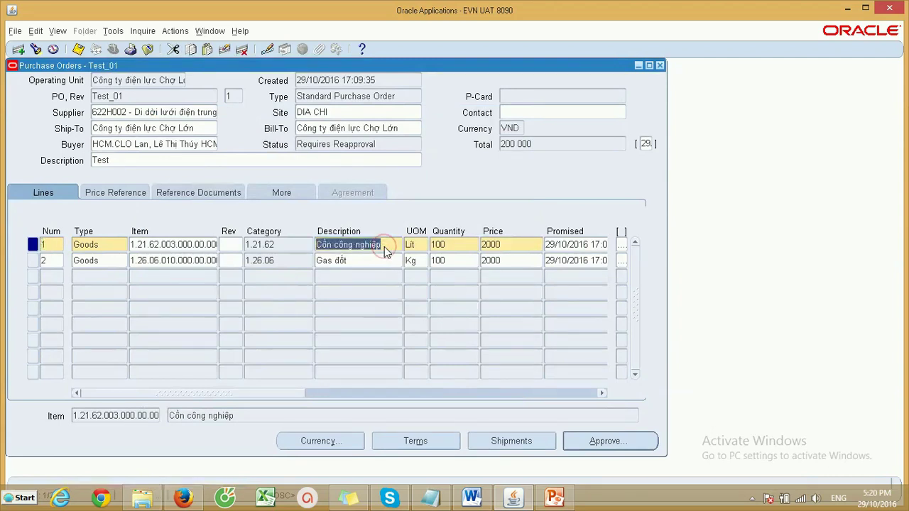
{"action": "key", "text": "ctrl+Up"}
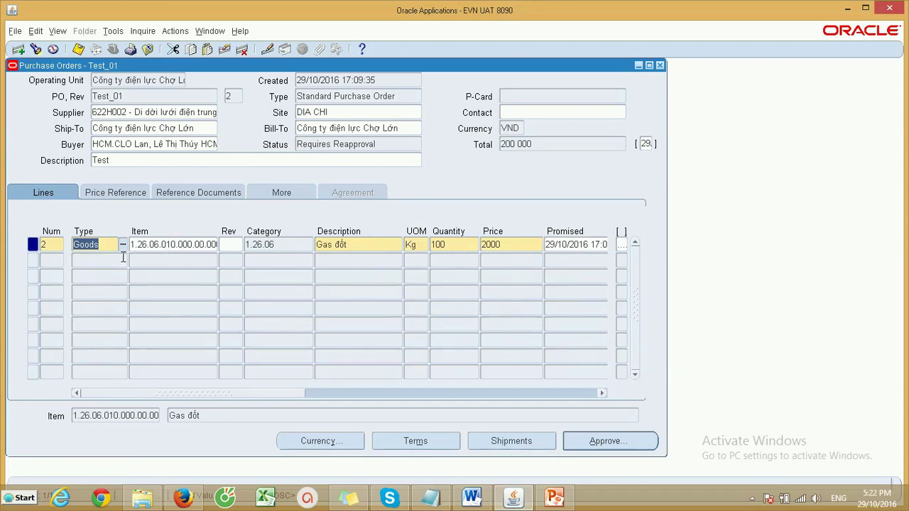
- Open the tax management page for Test_01, switch to Firefox and go to the order's additional tax information
{"action": "left_click", "coordinate": [176, 30]}
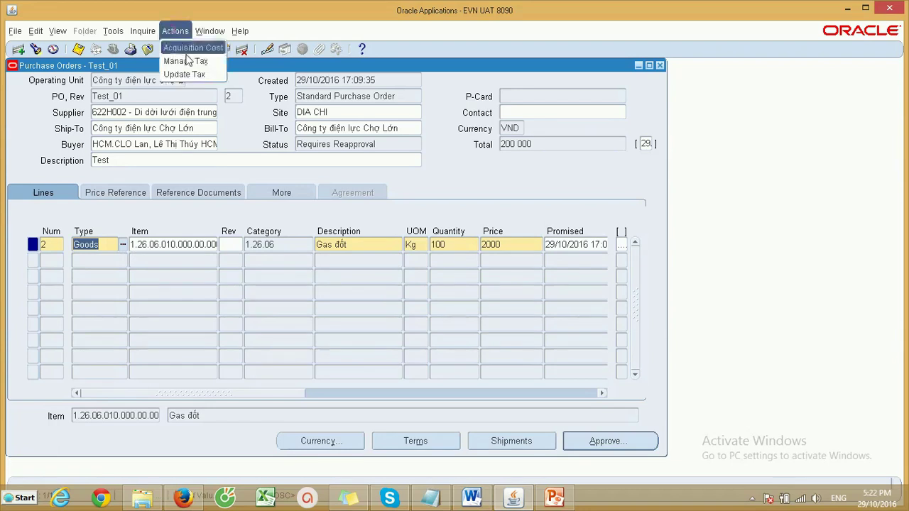
{"action": "left_click", "coordinate": [183, 499]}
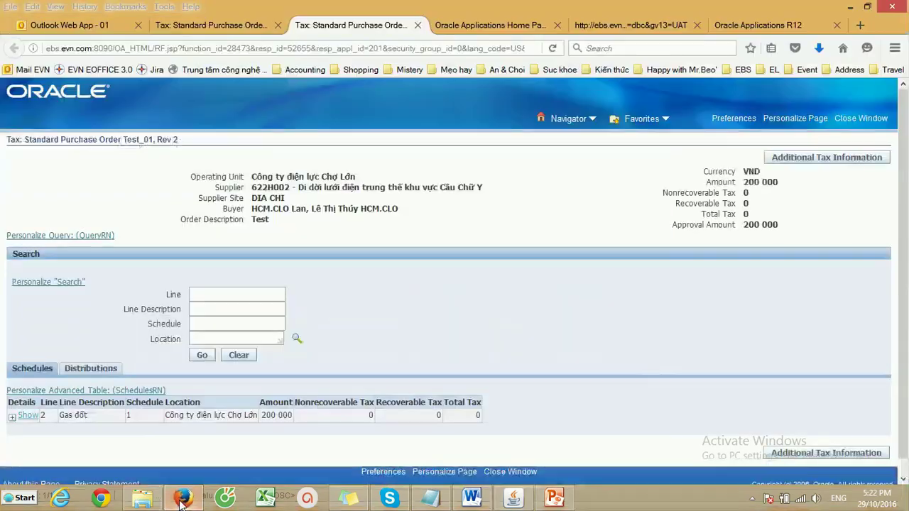
{"action": "left_click", "coordinate": [814, 158]}
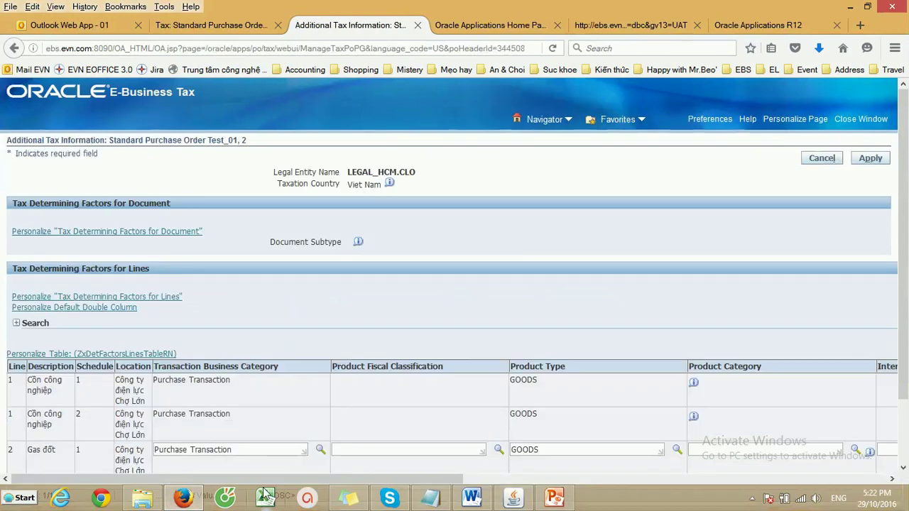
- Set the Tax Classification of line 2, Gas đốt, to VAT10
{"action": "left_click_drag", "start_coordinate": [268, 480], "coordinate": [708, 452]}
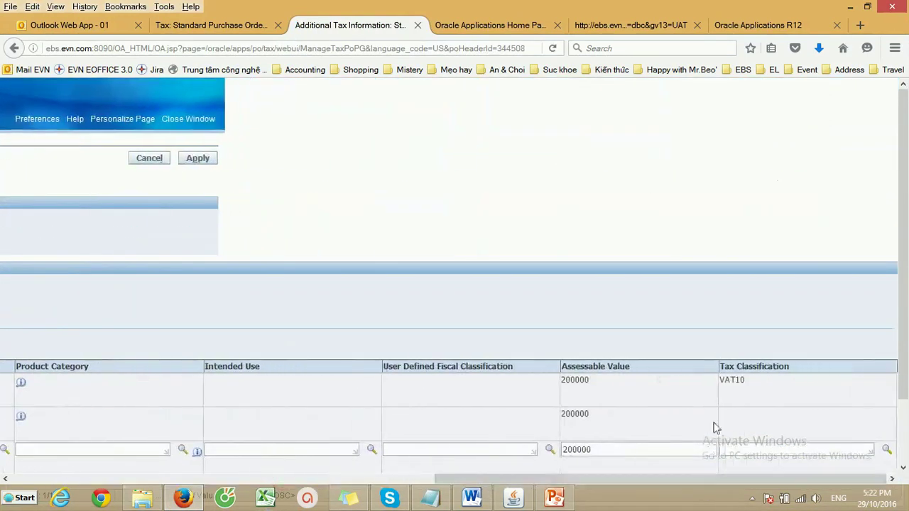
{"action": "scroll", "coordinate": [711, 427], "scroll_direction": "down", "scroll_amount": 2}
{"action": "left_click", "coordinate": [887, 380]}
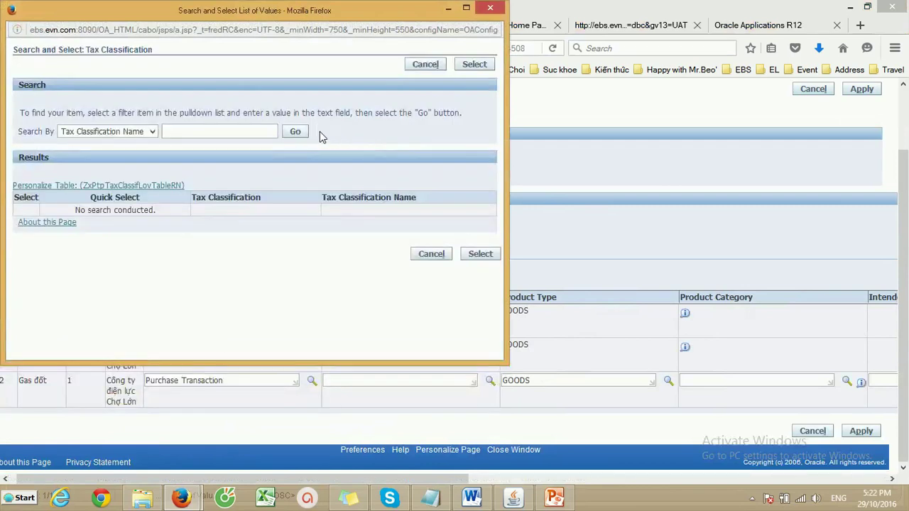
{"action": "left_click", "coordinate": [290, 137]}
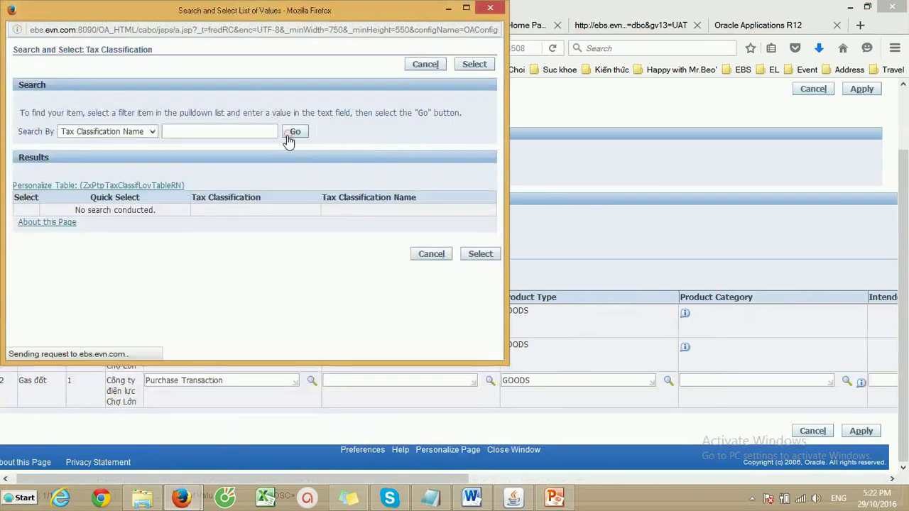
{"action": "scroll", "coordinate": [118, 301], "scroll_direction": "down", "scroll_amount": 2}
{"action": "left_click", "coordinate": [92, 297]}
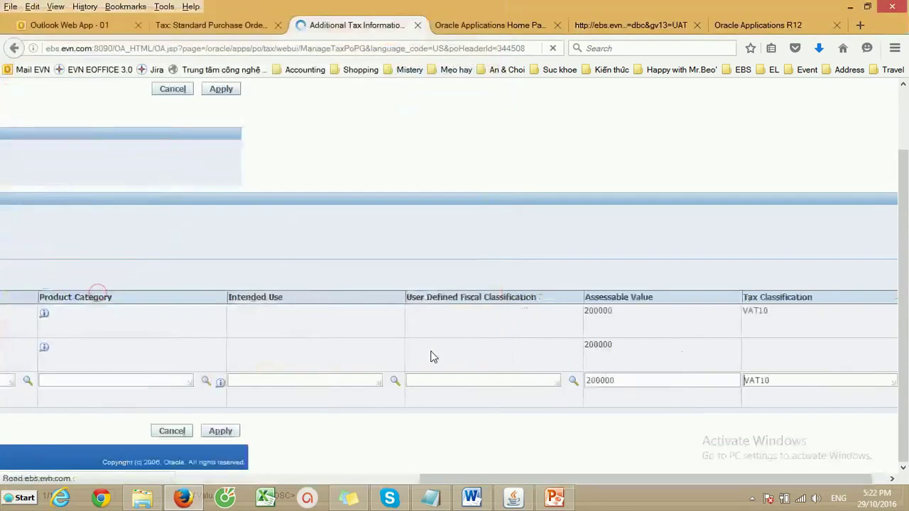
- Apply the additional tax information, switch back to Oracle Applications and approve purchase order Test_01, accepting the caution about line 1's undeclared tax
{"action": "left_click", "coordinate": [220, 431]}
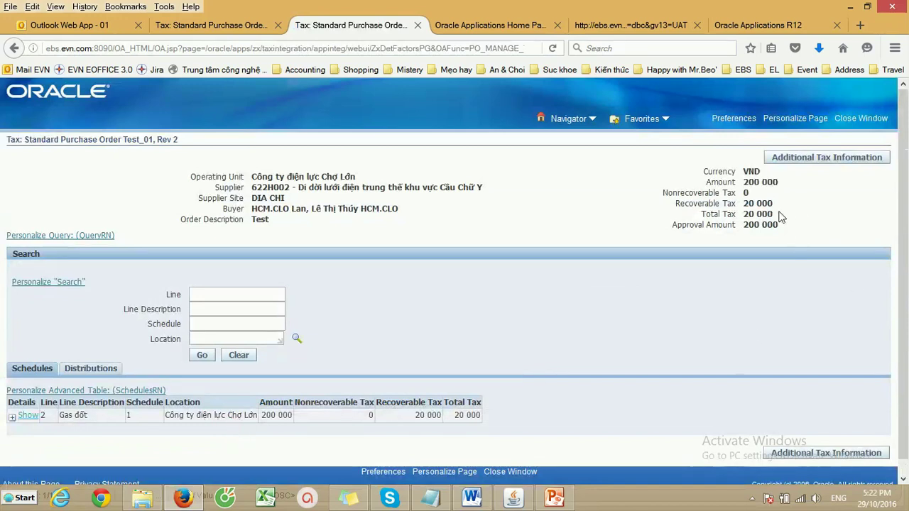
{"action": "left_click", "coordinate": [511, 499]}
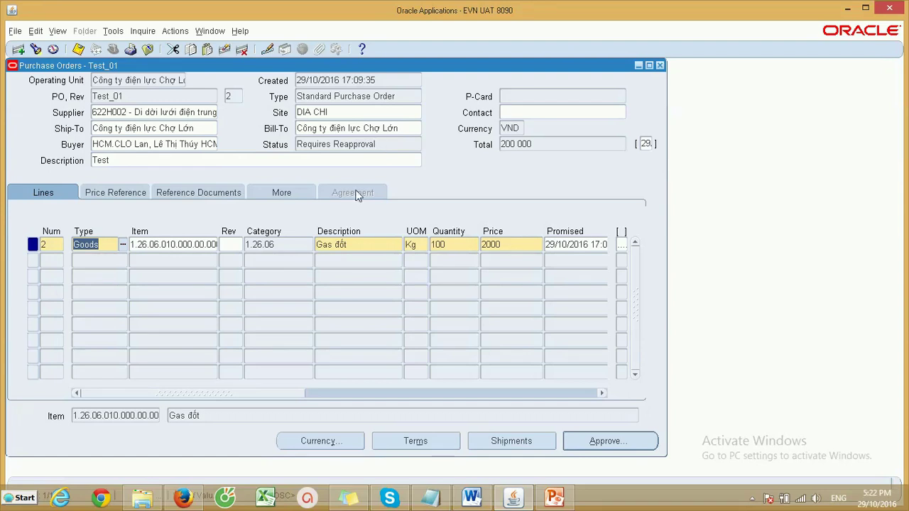
{"action": "left_click", "coordinate": [608, 443]}
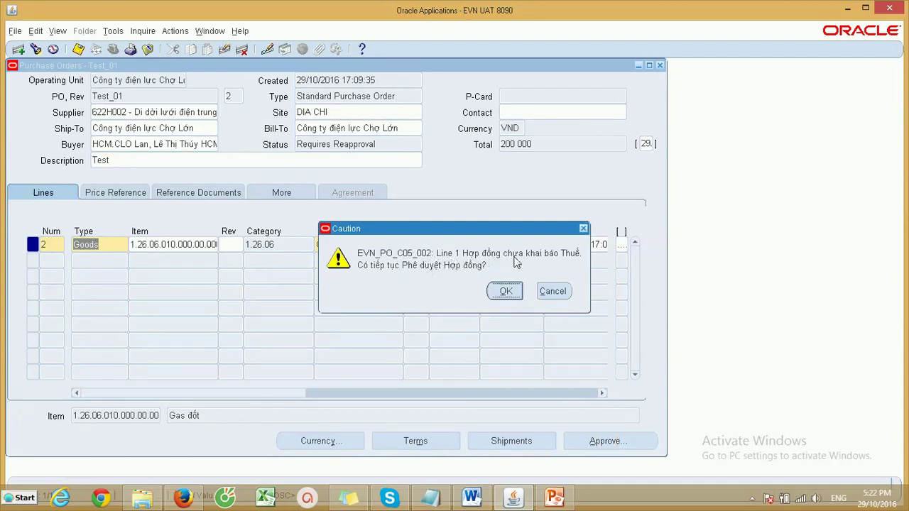
{"action": "left_click", "coordinate": [507, 292]}
{"action": "left_click", "coordinate": [380, 405]}
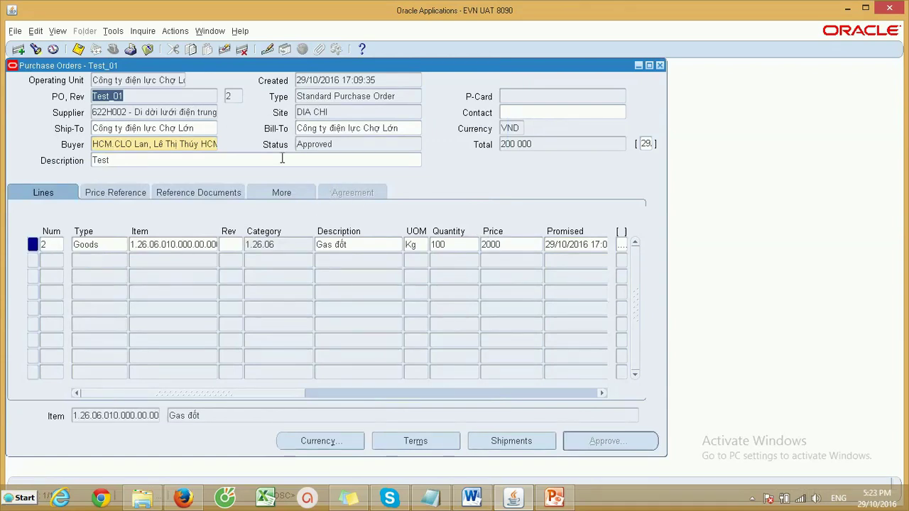
- Check the status, PO number and supplier in the header of purchase order Test_01
{"action": "left_click", "coordinate": [343, 142]}
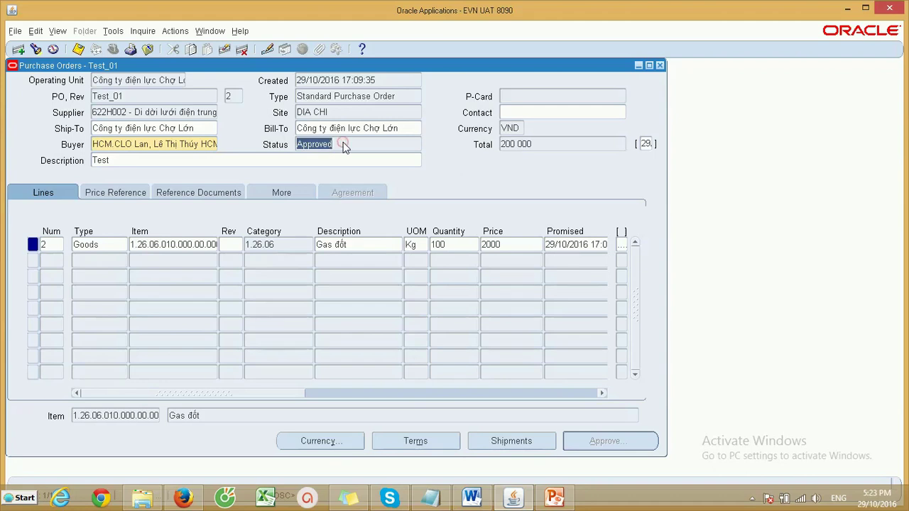
{"action": "left_click", "coordinate": [150, 95]}
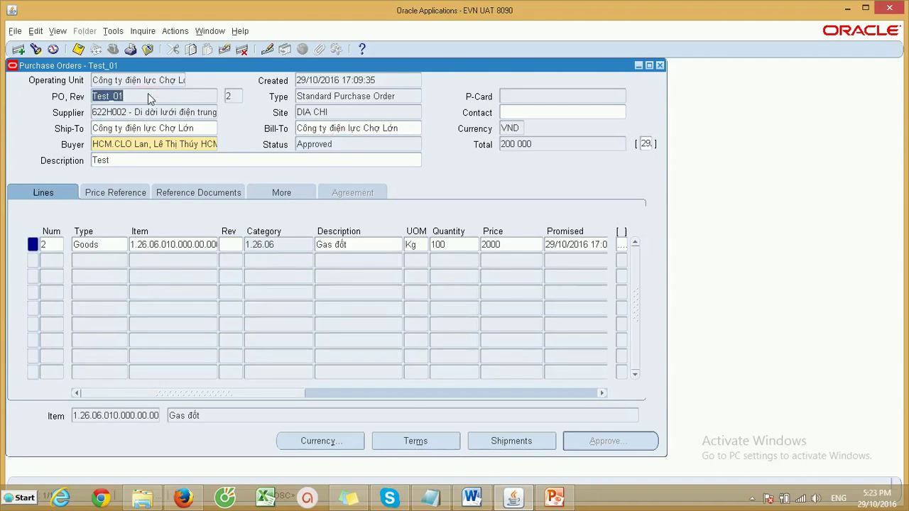
{"action": "left_click", "coordinate": [138, 115]}
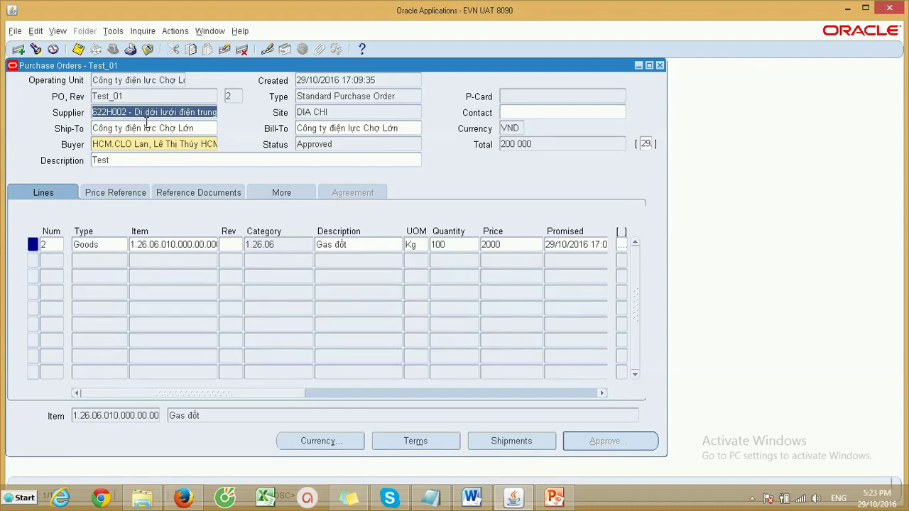
{"action": "left_click", "coordinate": [137, 96]}
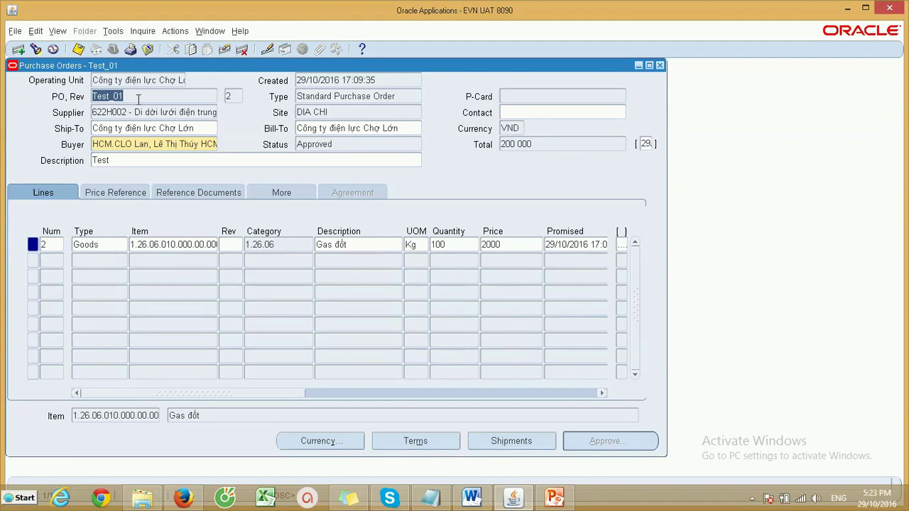
- Copy purchase order Test_01 to a new standard purchase order numbered Test_02, including its attachments
{"action": "left_click", "coordinate": [111, 32]}
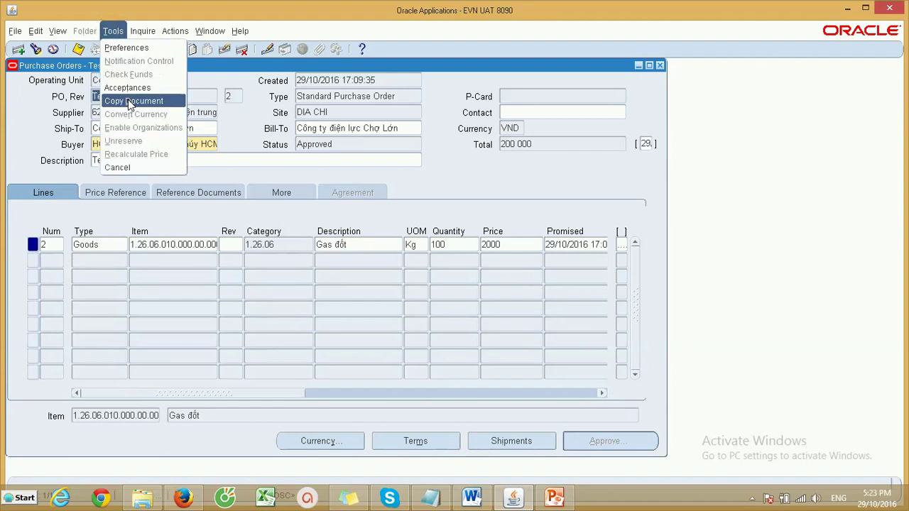
{"action": "left_click", "coordinate": [131, 97]}
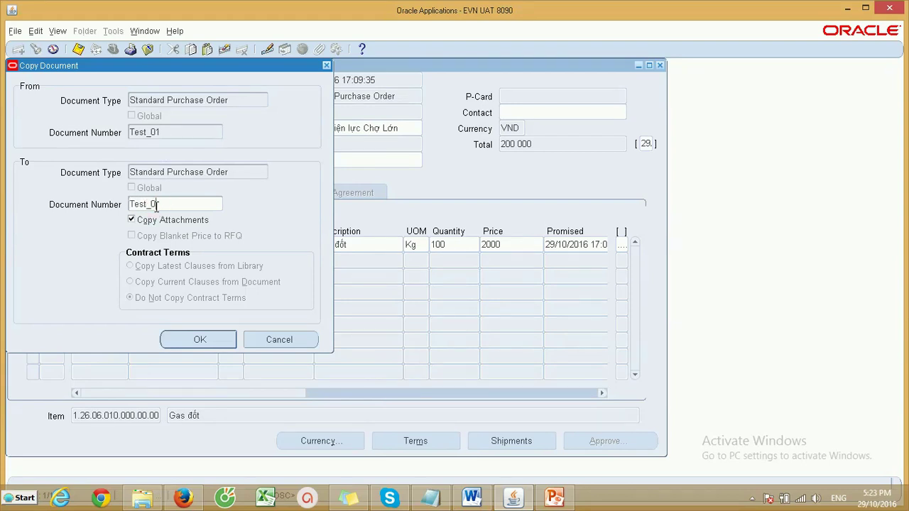
{"action": "left_click", "coordinate": [203, 340]}
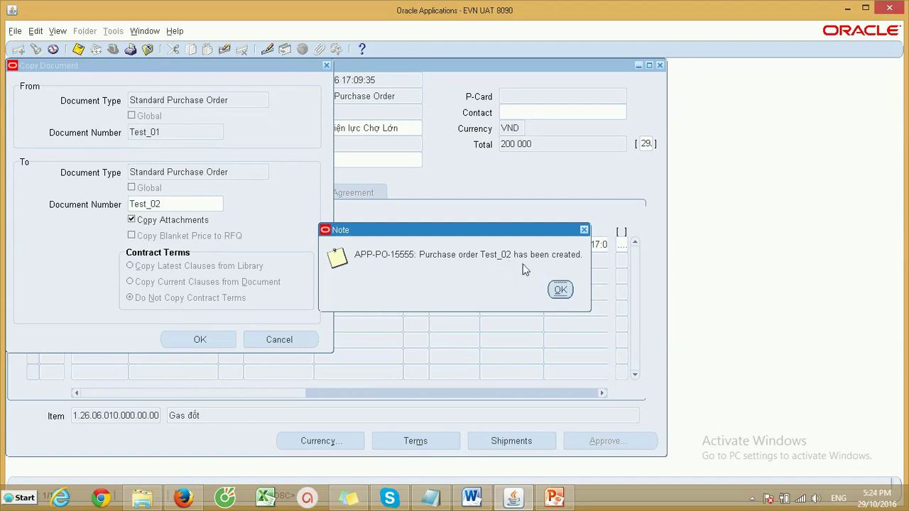
{"action": "left_click", "coordinate": [560, 292]}
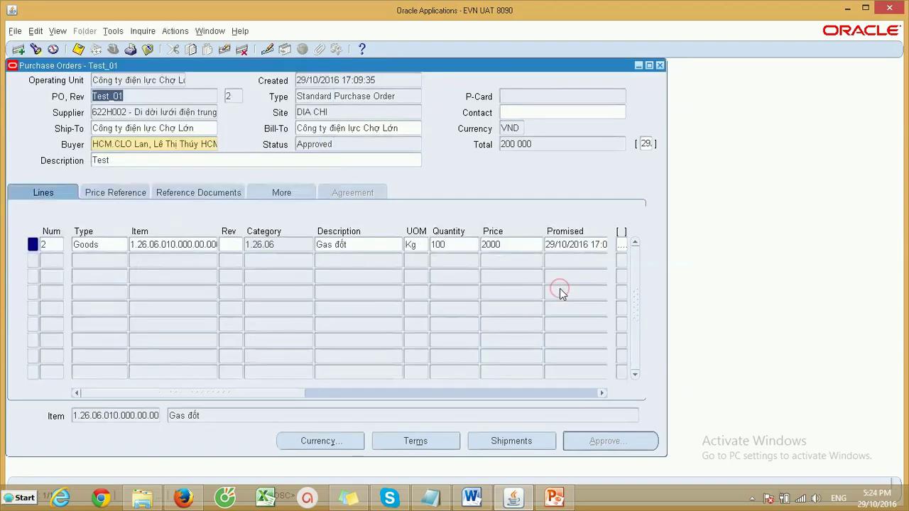
- Cancel the whole purchase order Test_01 with the reason "Sai số hợp đồng, sai NCC" and accept the irreversible cancellation
{"action": "left_click", "coordinate": [148, 97]}
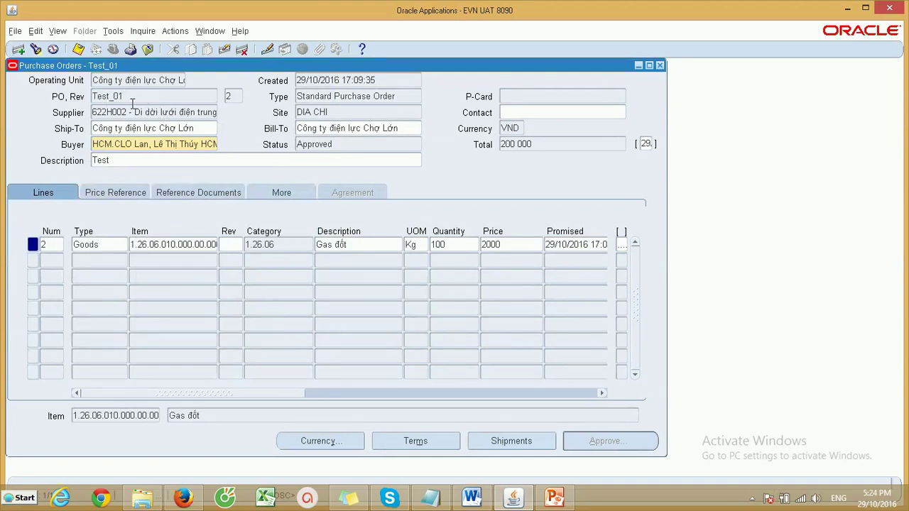
{"action": "double_click", "coordinate": [137, 96]}
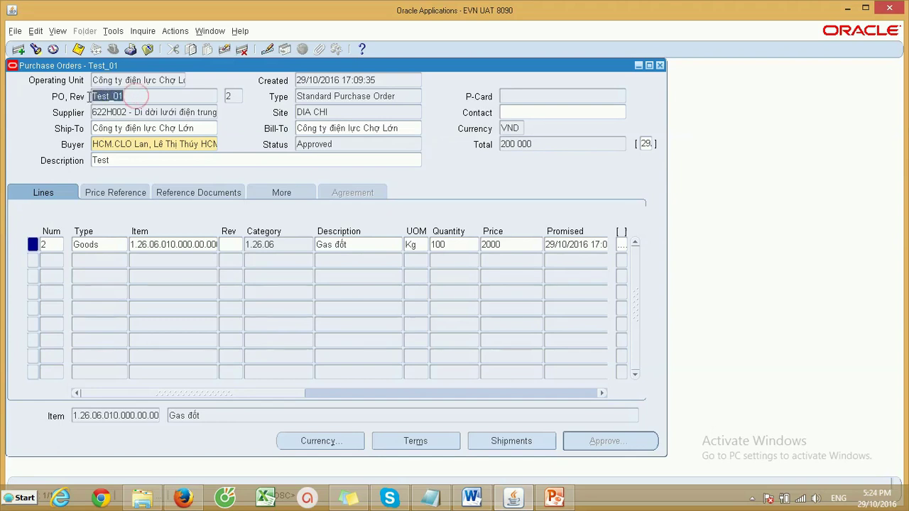
{"action": "left_click", "coordinate": [139, 96]}
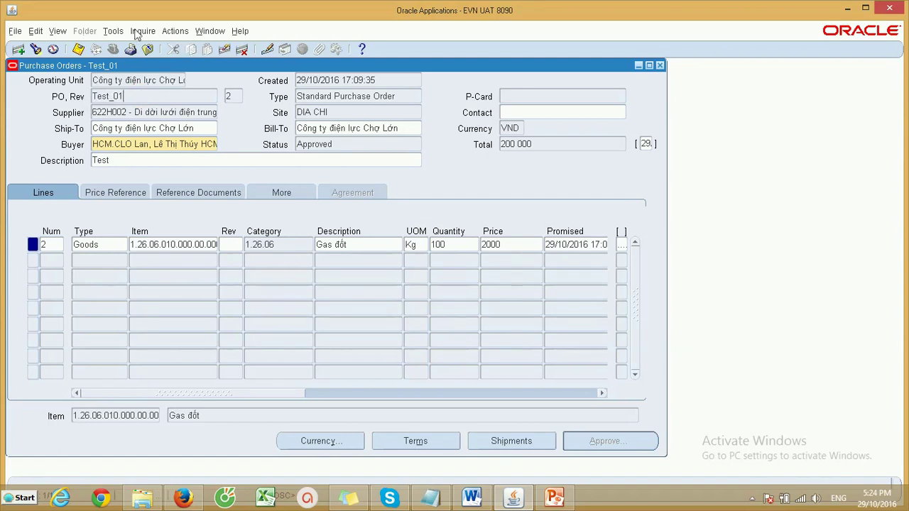
{"action": "left_click", "coordinate": [114, 32]}
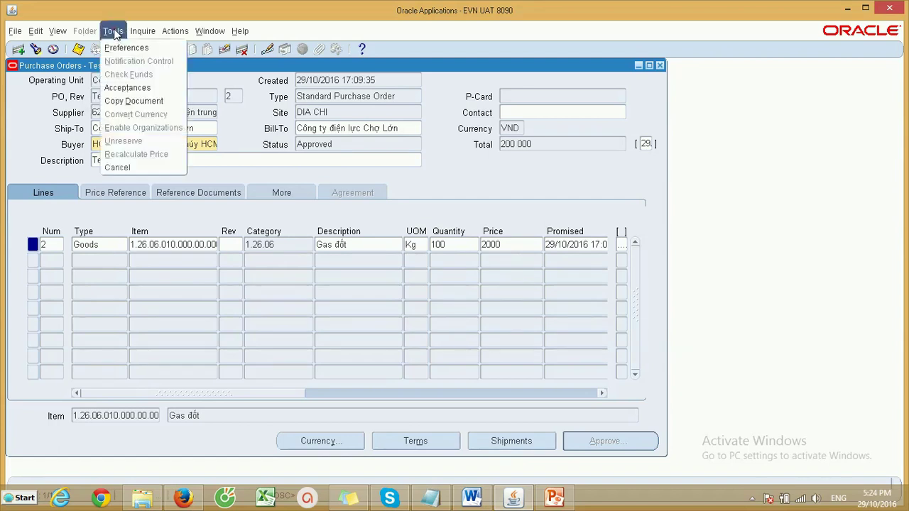
{"action": "left_click", "coordinate": [131, 169]}
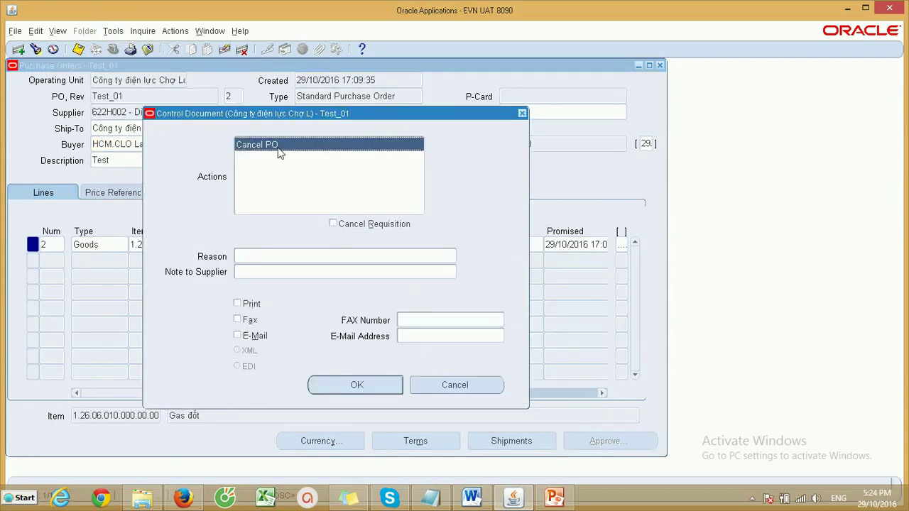
{"action": "left_click", "coordinate": [287, 254]}
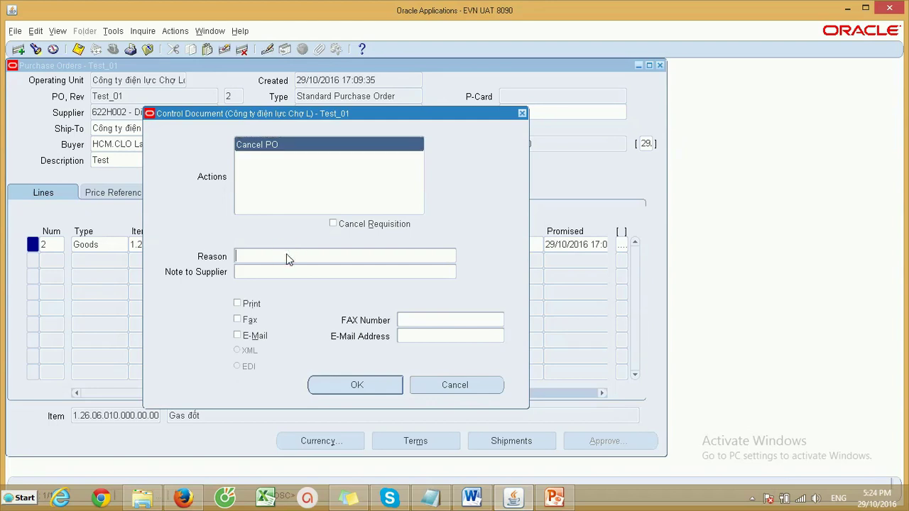
{"action": "type", "text": "Sai so"}
{"action": "type", "text": " hợp đồng, sai NCC"}
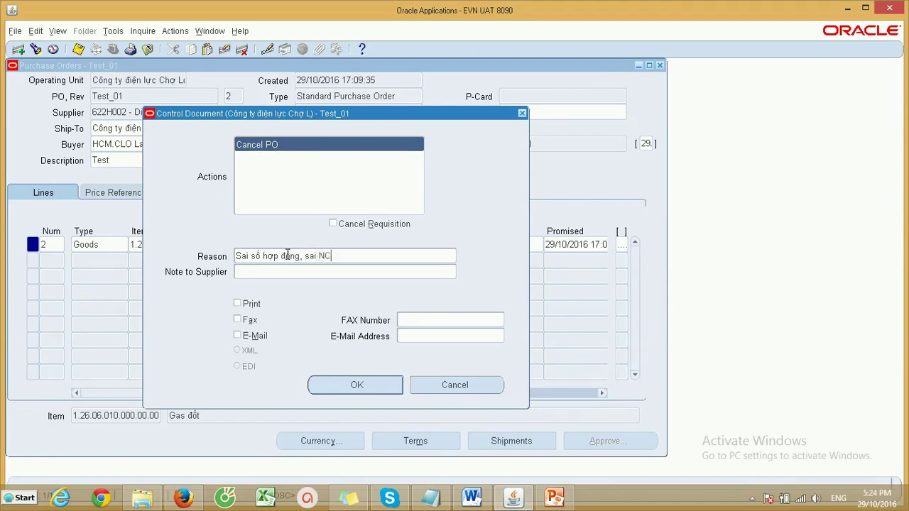
{"action": "left_click", "coordinate": [375, 384]}
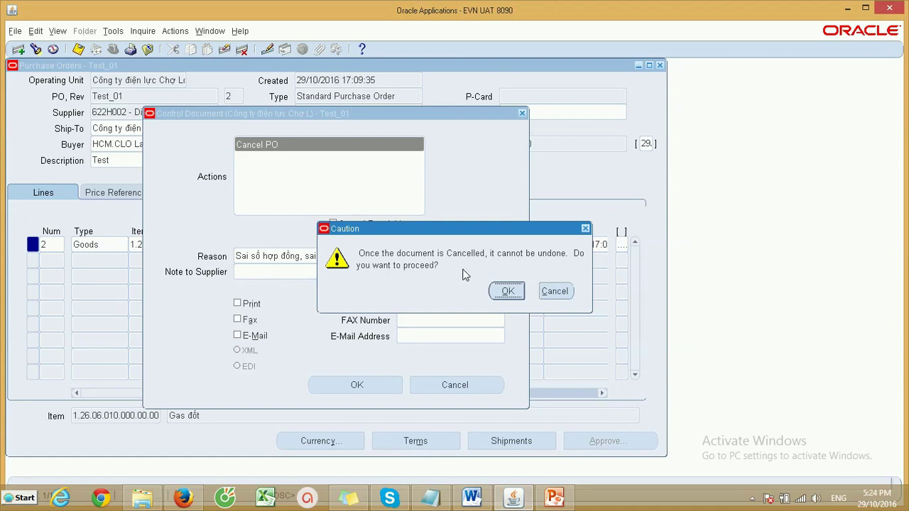
{"action": "left_click", "coordinate": [508, 292]}
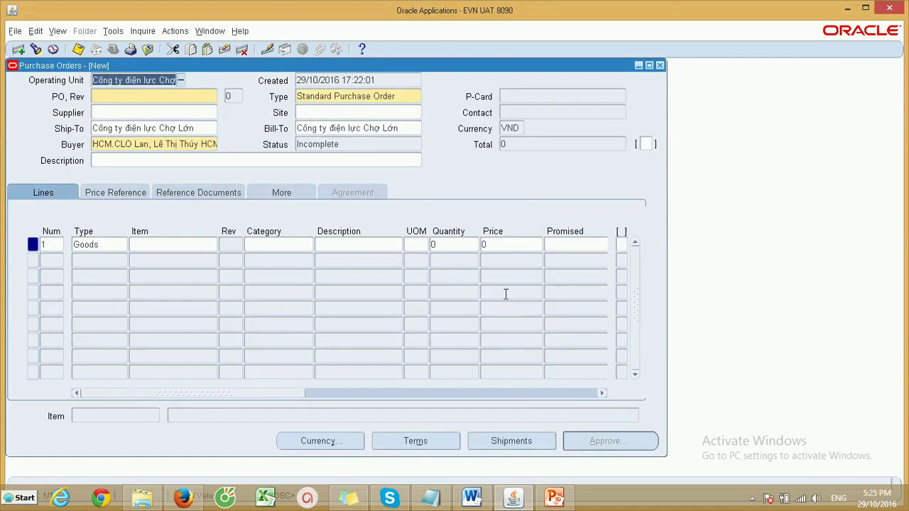
- Find purchase order Test_02 using "Test_02%", open it and check its status
{"action": "left_click", "coordinate": [36, 49]}
{"action": "type", "text": "Test"}
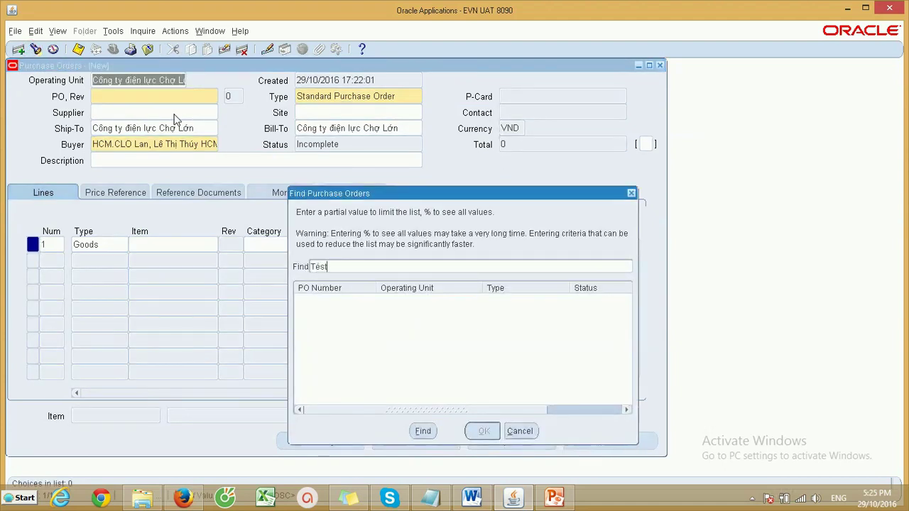
{"action": "type", "text": "_02%"}
{"action": "key", "text": "Return"}
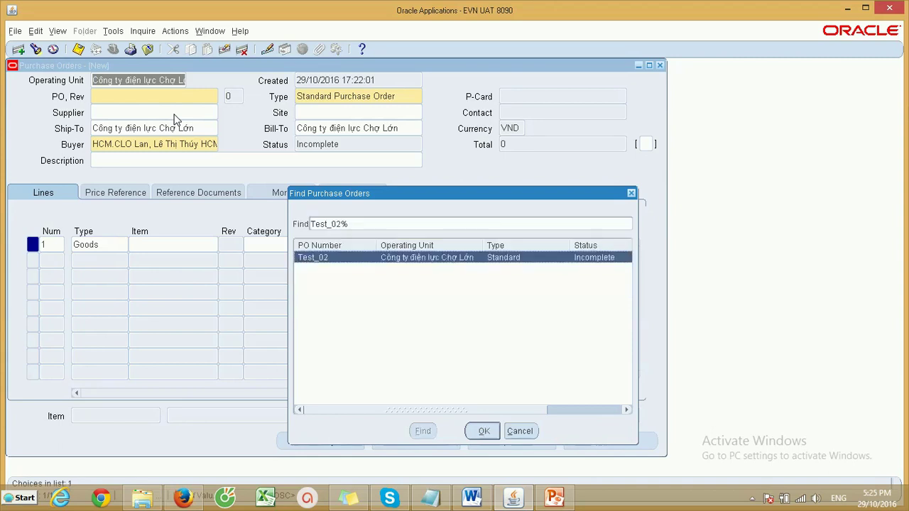
{"action": "left_click", "coordinate": [474, 433]}
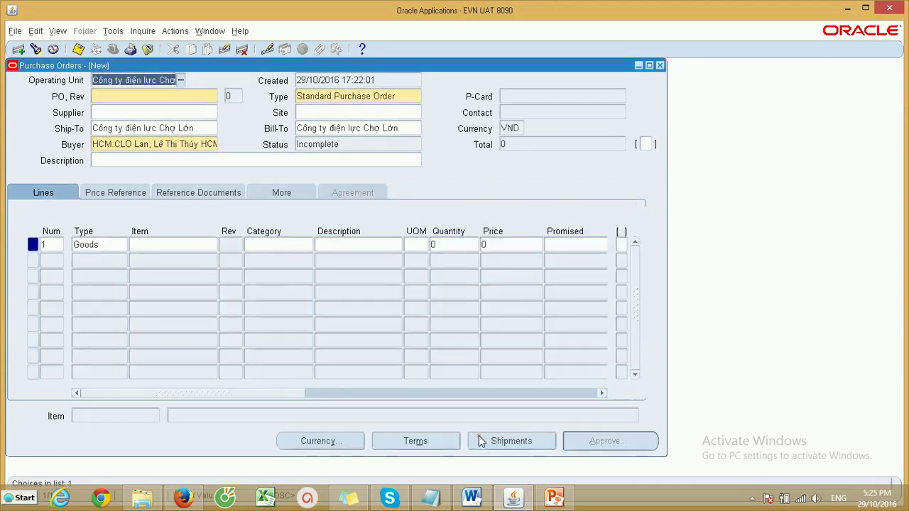
{"action": "left_click", "coordinate": [358, 146]}
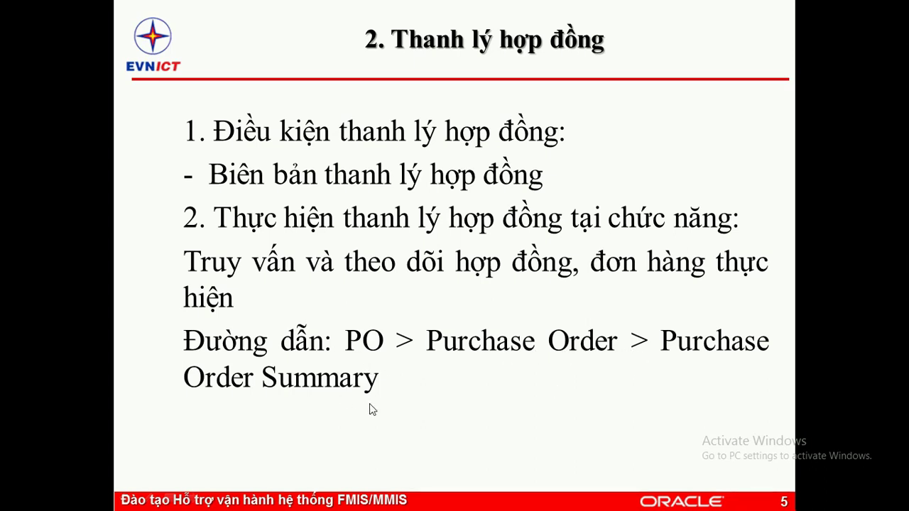
- Switch from the slides to Oracle Applications and open Purchase Order Summary under Purchase Orders
{"action": "key", "text": "alt+Tab"}
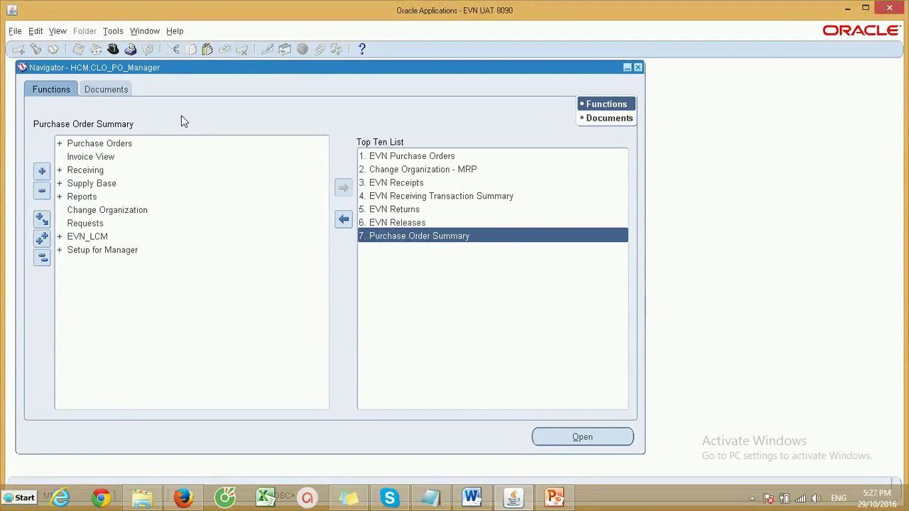
{"action": "double_click", "coordinate": [98, 143]}
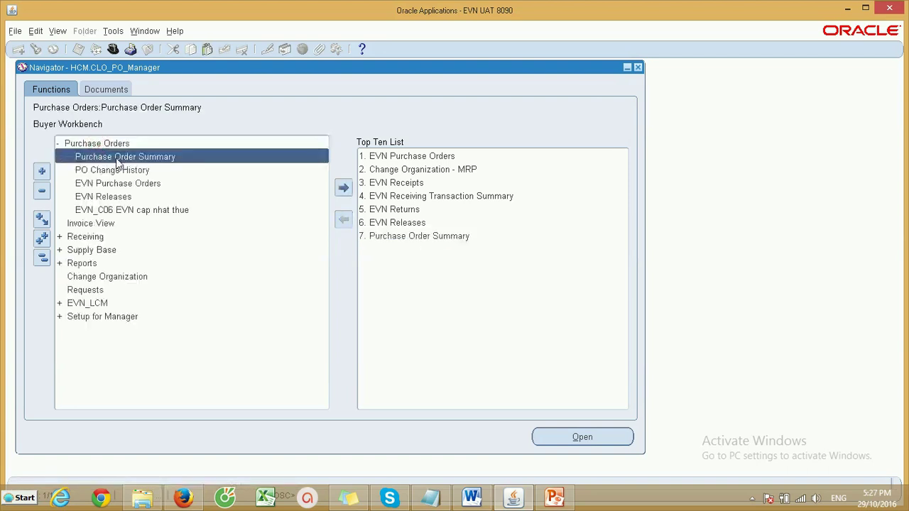
{"action": "left_click", "coordinate": [116, 157]}
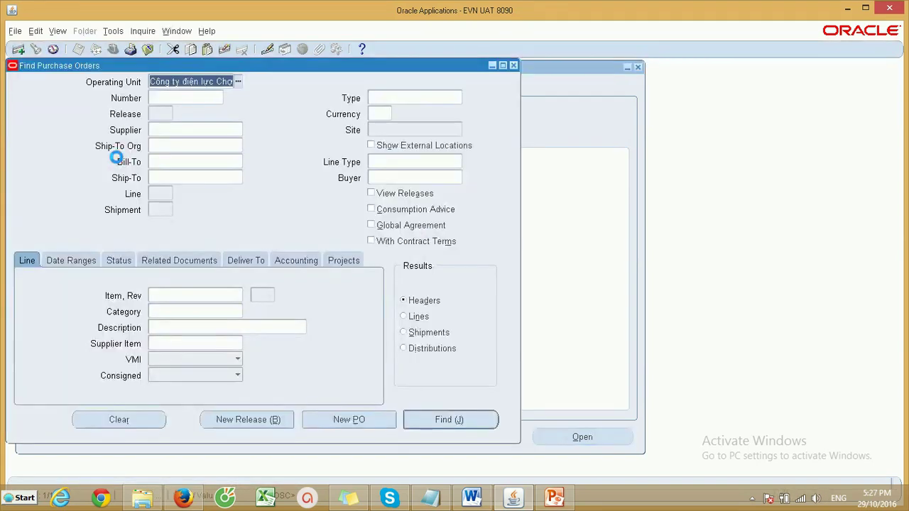
- Look up order numbers matching "Test_0%", choose Test_02 and run the search for its purchase order header
{"action": "left_click", "coordinate": [199, 97]}
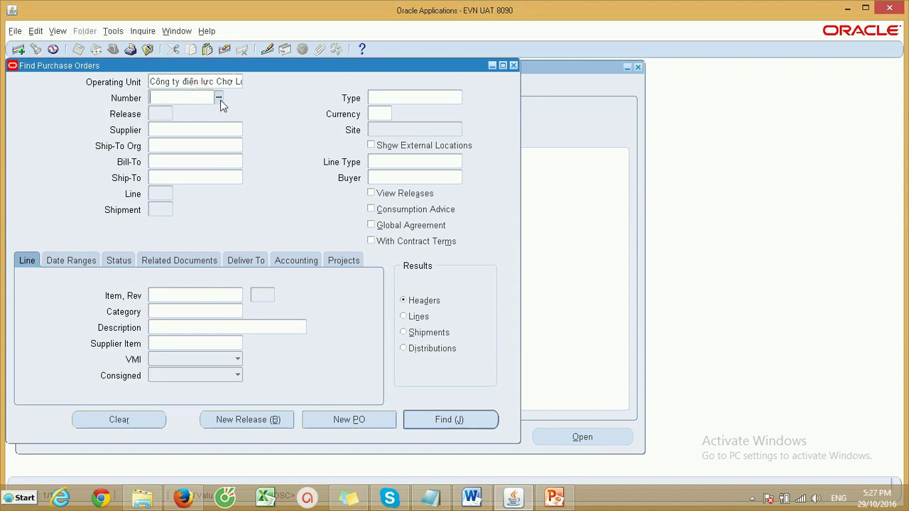
{"action": "left_click", "coordinate": [219, 98]}
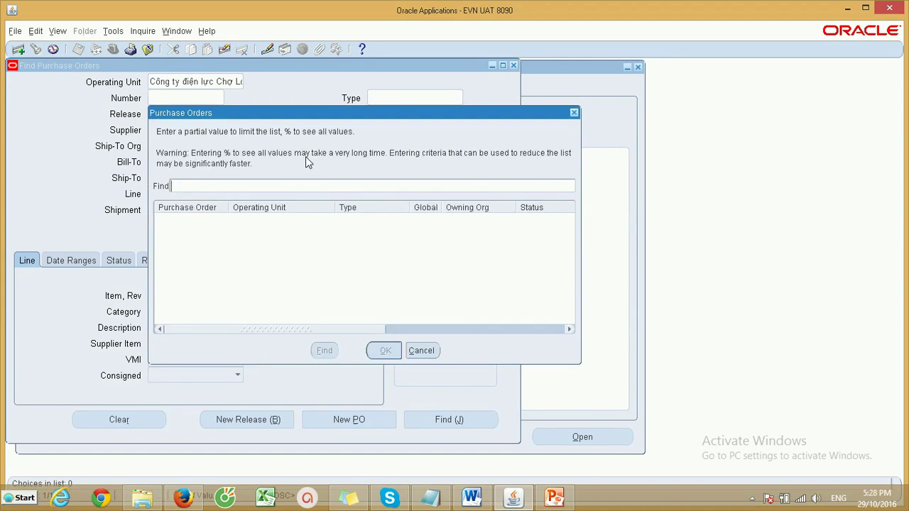
{"action": "type", "text": "Test%"}
{"action": "key", "text": "Left"}
{"action": "type", "text": "_0"}
{"action": "key", "text": "Return"}
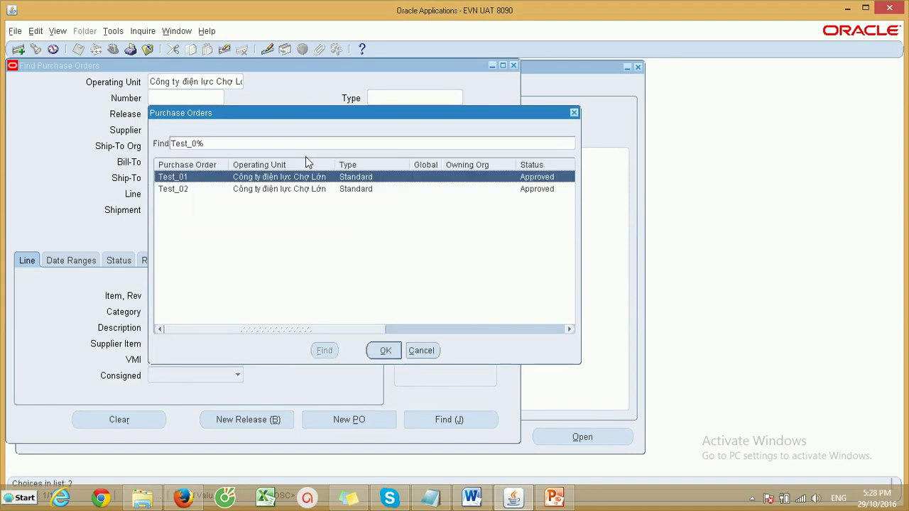
{"action": "key", "text": "Down"}
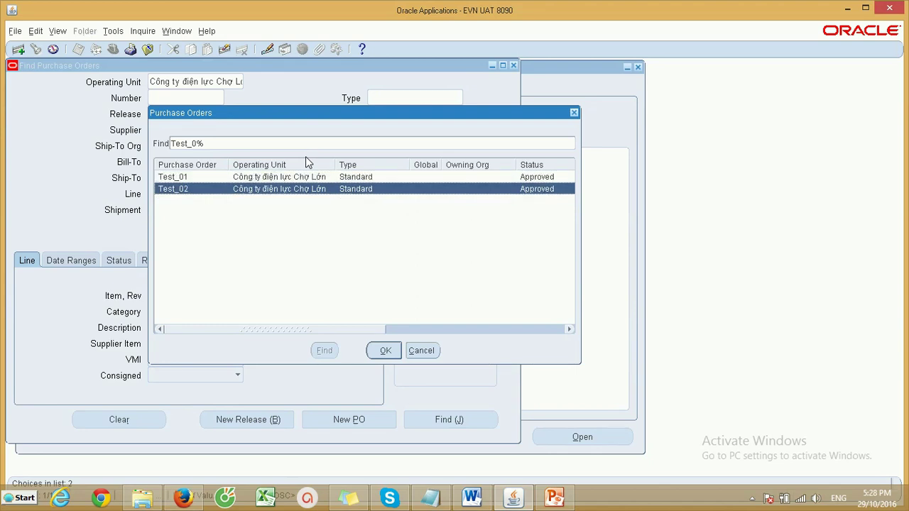
{"action": "left_click", "coordinate": [385, 351]}
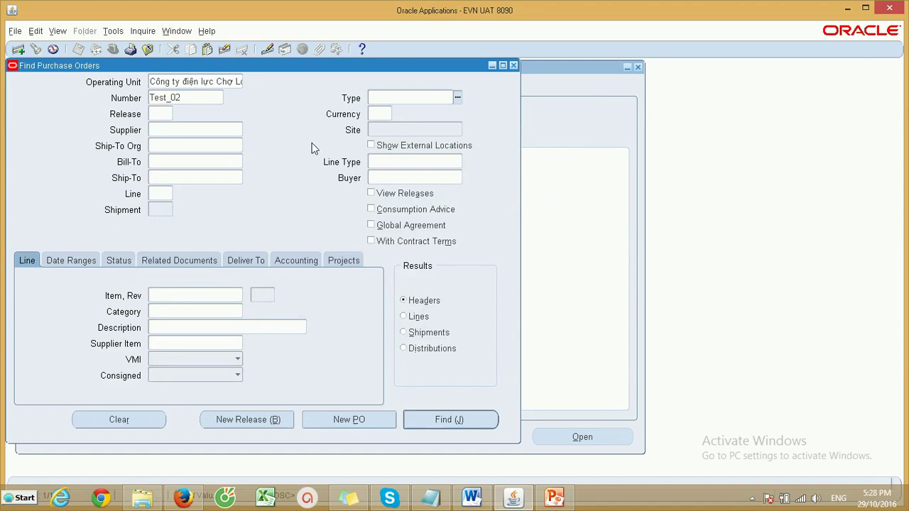
{"action": "left_click", "coordinate": [484, 425]}
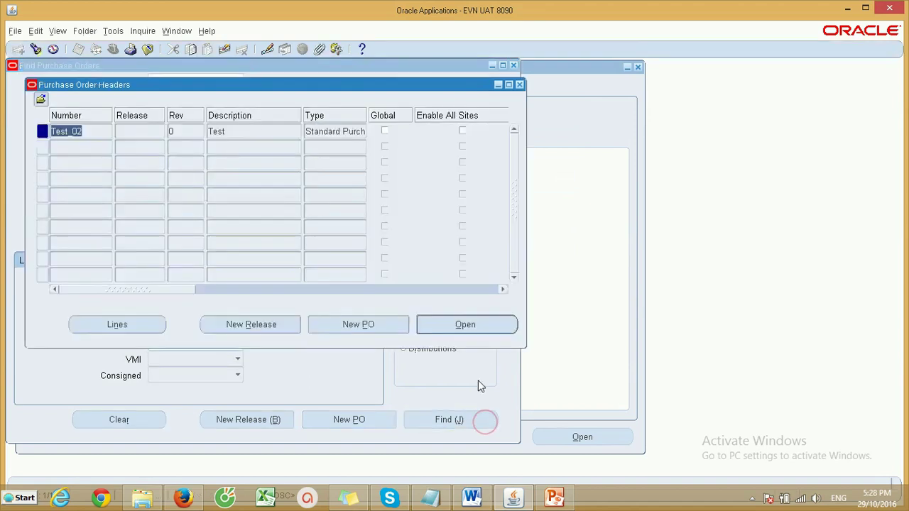
- Open the document control options for purchase order Test_02 and choose the Finally Close action
{"action": "left_click", "coordinate": [112, 33]}
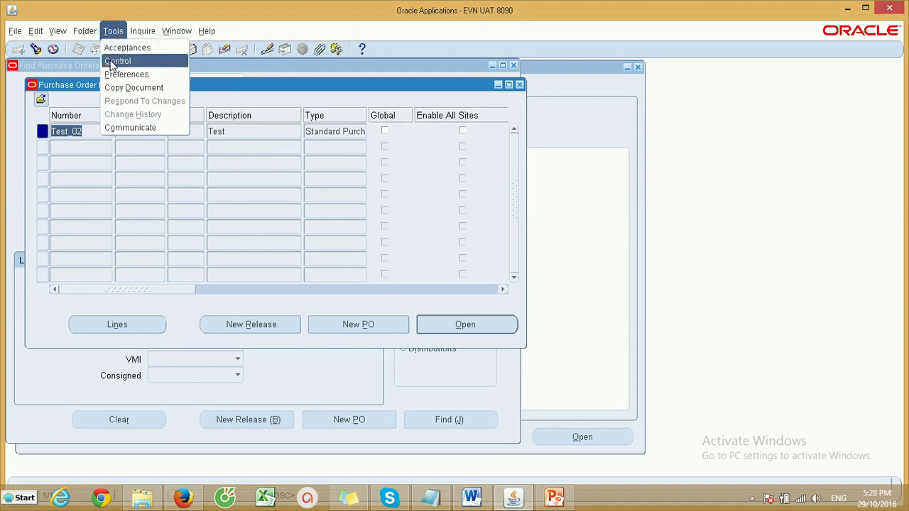
{"action": "left_click", "coordinate": [115, 62]}
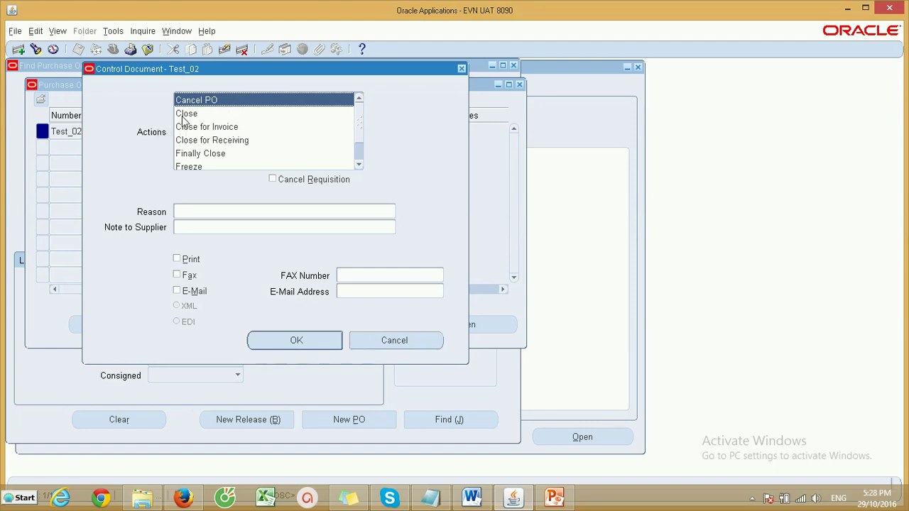
{"action": "left_click", "coordinate": [201, 129]}
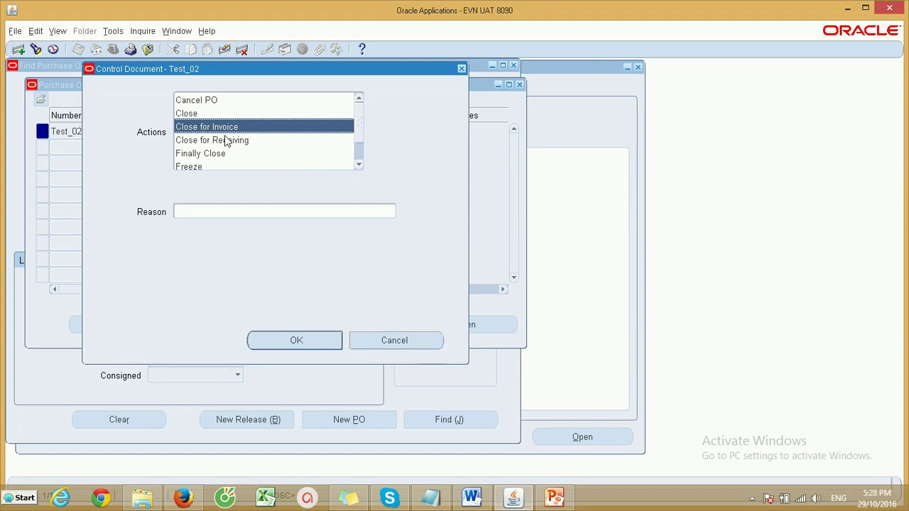
{"action": "left_click", "coordinate": [229, 142]}
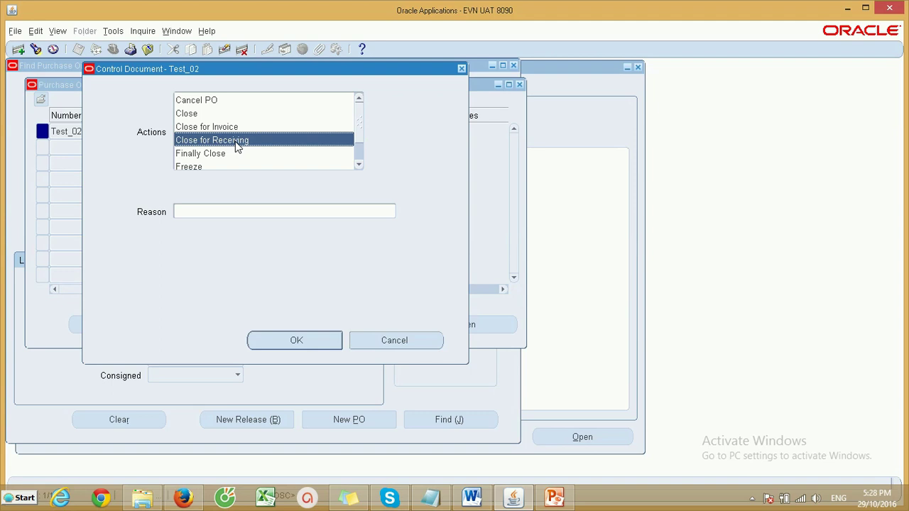
{"action": "scroll", "coordinate": [229, 142], "scroll_direction": "down", "scroll_amount": 1}
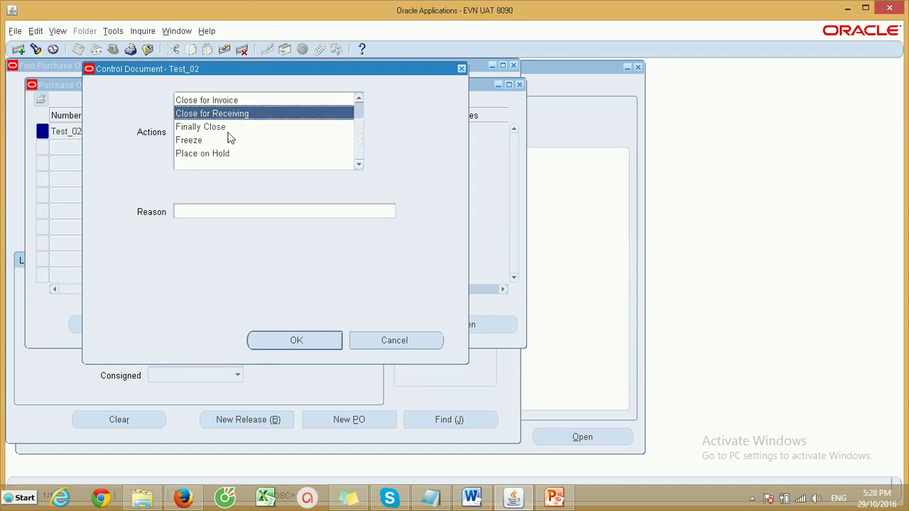
{"action": "left_click", "coordinate": [223, 126]}
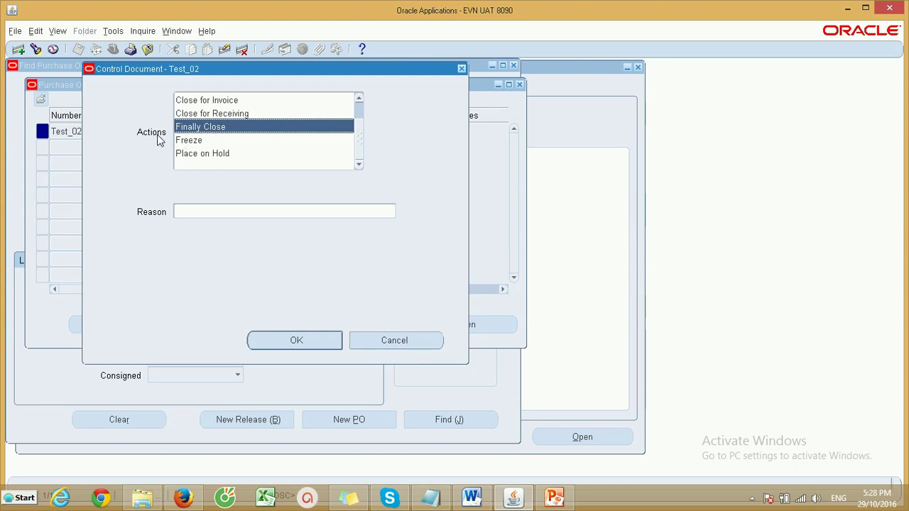
- Finally close Test_02 with the reason "Biên bản thanh lý hợp đồng số 123 ngày 29/10/2016" and accept the irreversible closure
{"action": "left_click", "coordinate": [189, 211]}
{"action": "type", "text": "Biến bản thanh lý "}
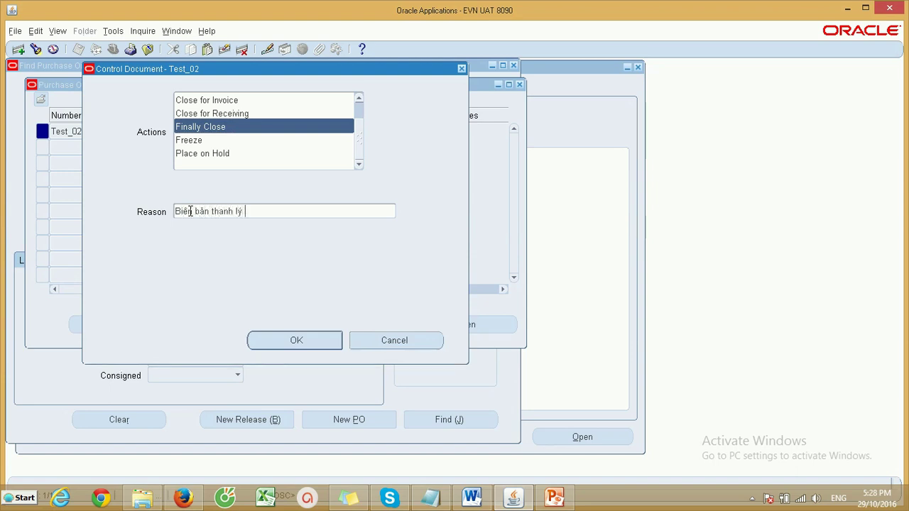
{"action": "type", "text": "hợp đồng số 123"}
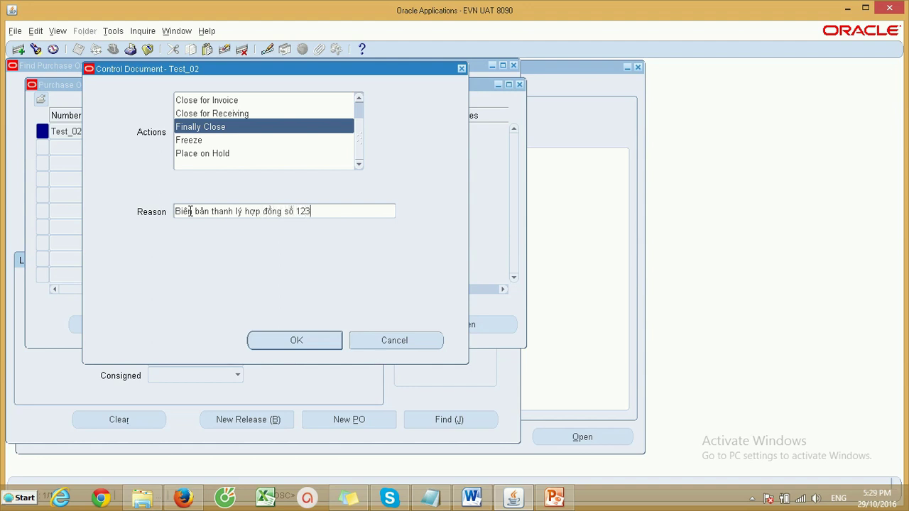
{"action": "type", "text": " ngày 29/10/201"}
{"action": "left_click", "coordinate": [283, 343]}
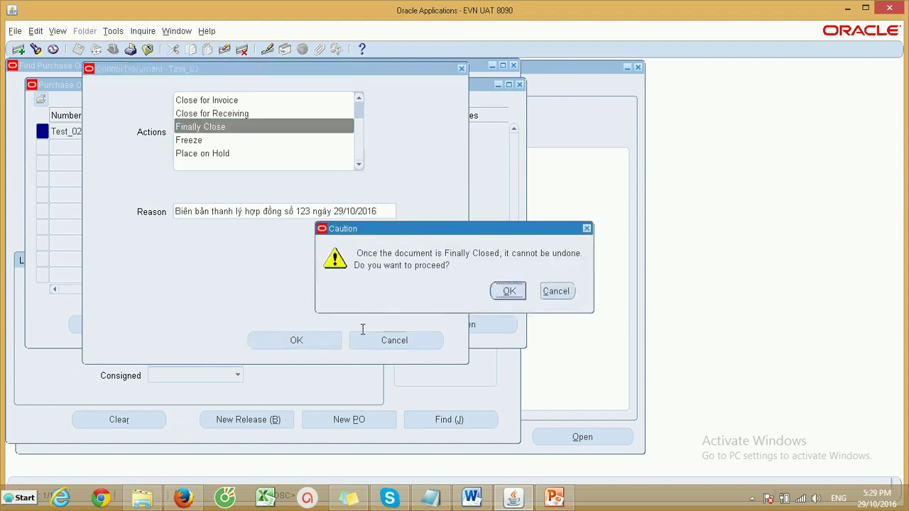
{"action": "left_click_drag", "start_coordinate": [419, 229], "coordinate": [403, 187]}
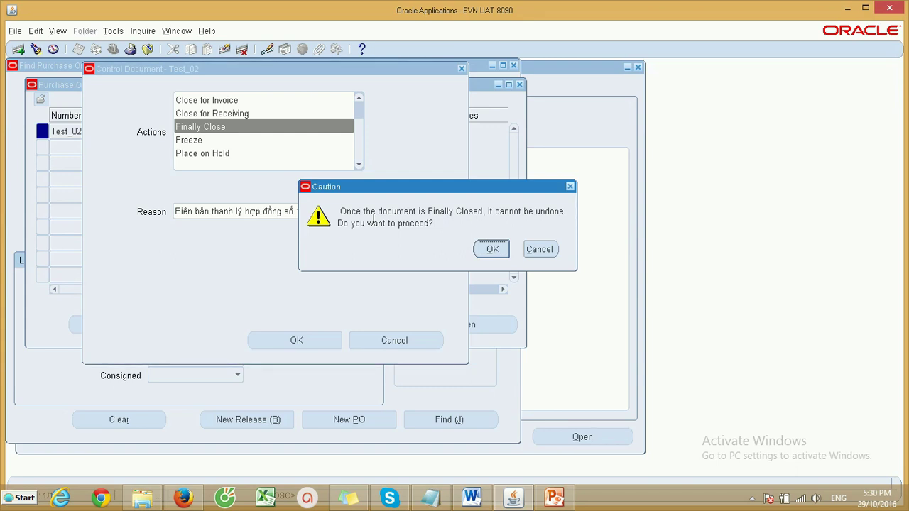
{"action": "left_click", "coordinate": [492, 249]}
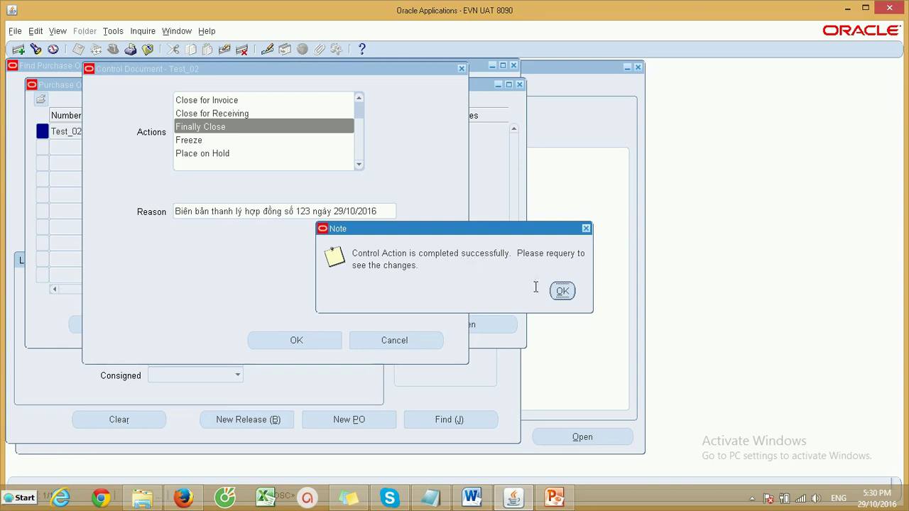
{"action": "left_click", "coordinate": [562, 291]}
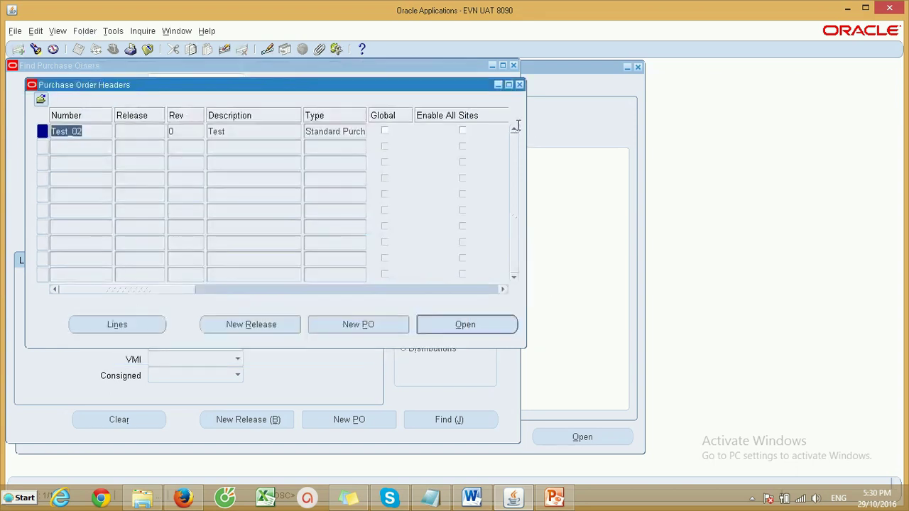
- Close the outdated header results, search for Test_02 again and check its closure status
{"action": "left_click", "coordinate": [520, 86]}
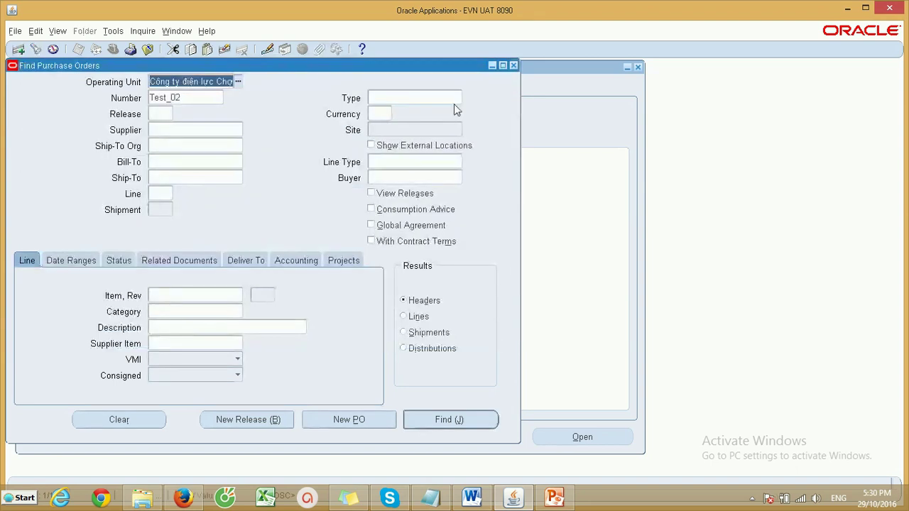
{"action": "left_click", "coordinate": [424, 425]}
{"action": "left_click_drag", "start_coordinate": [158, 289], "coordinate": [463, 302]}
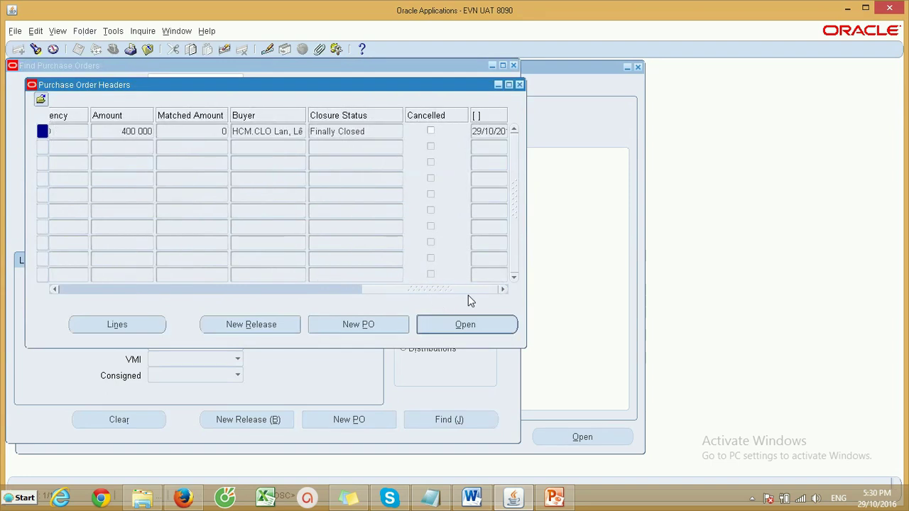
{"action": "left_click", "coordinate": [360, 136]}
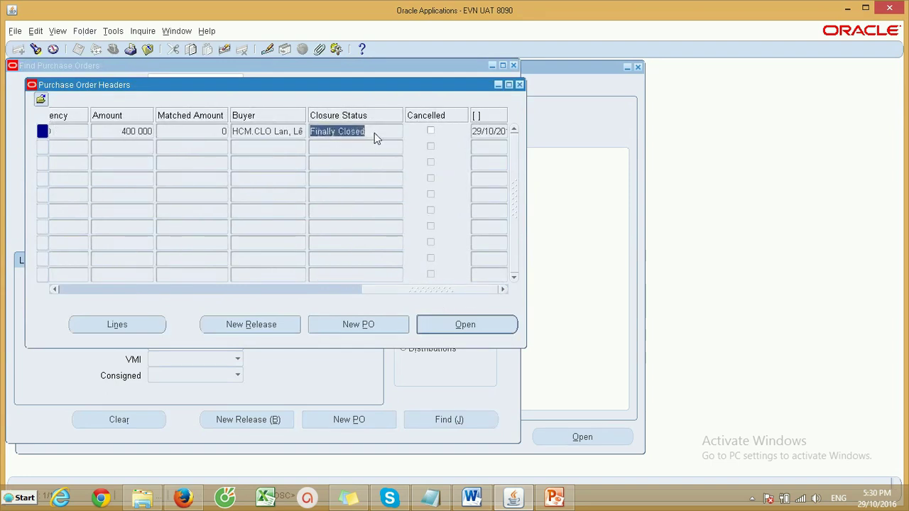
- Try to open purchase order Test_02 from its header record and dismiss the resulting note
{"action": "left_click", "coordinate": [446, 327]}
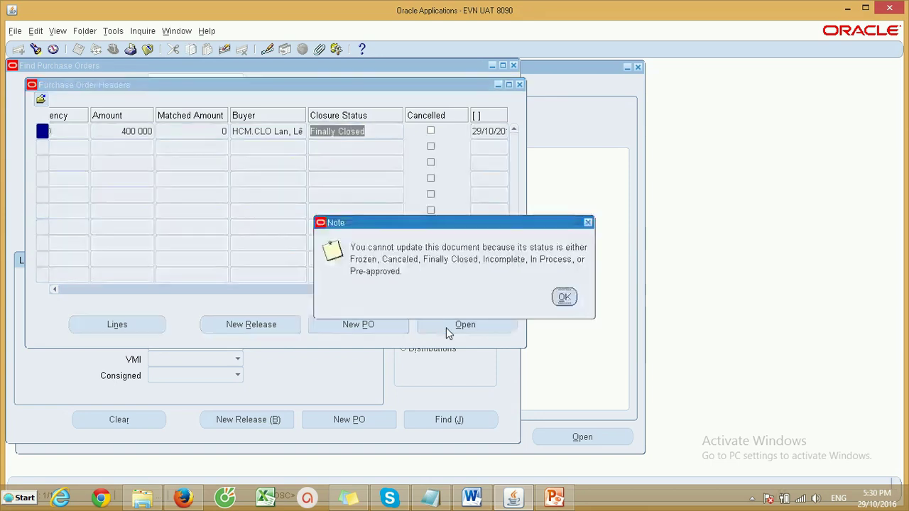
{"action": "left_click_drag", "start_coordinate": [412, 222], "coordinate": [443, 215]}
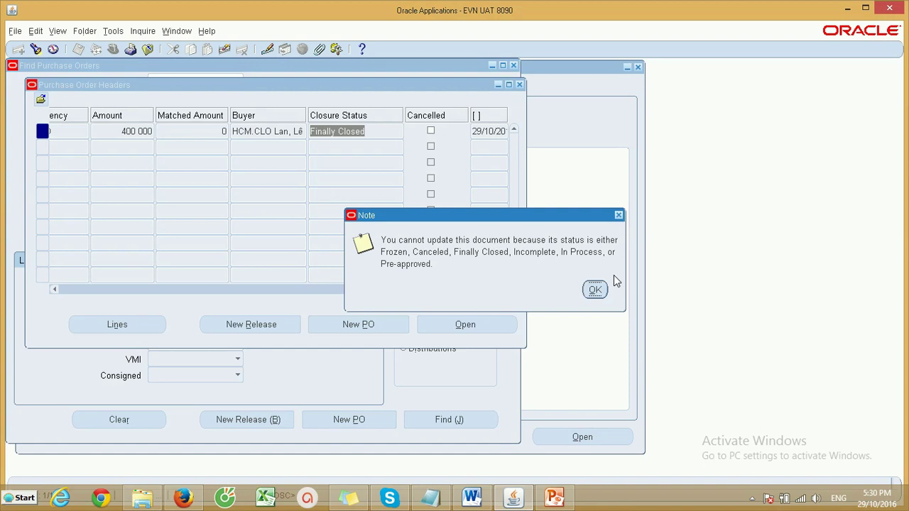
{"action": "left_click", "coordinate": [595, 289]}
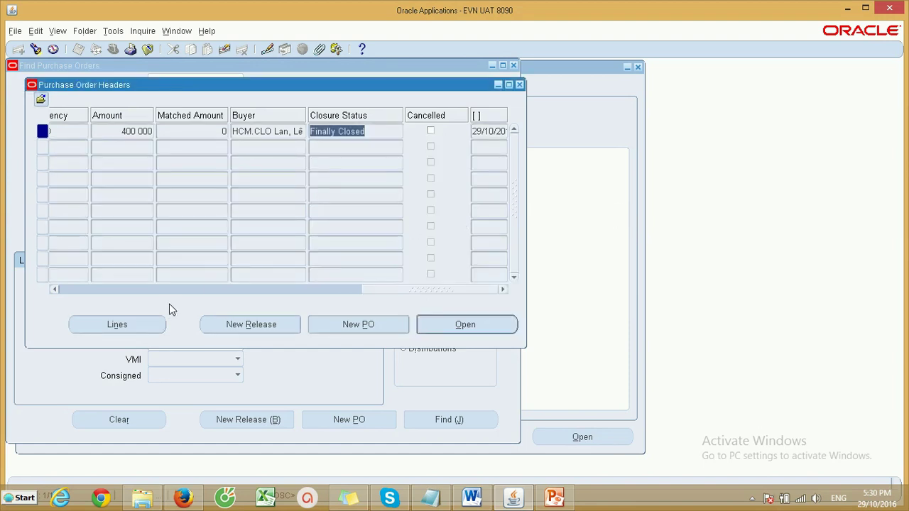
- Drill down from the Test_02 header to its purchase order lines and the shipments of line 1
{"action": "left_click_drag", "start_coordinate": [220, 85], "coordinate": [287, 126]}
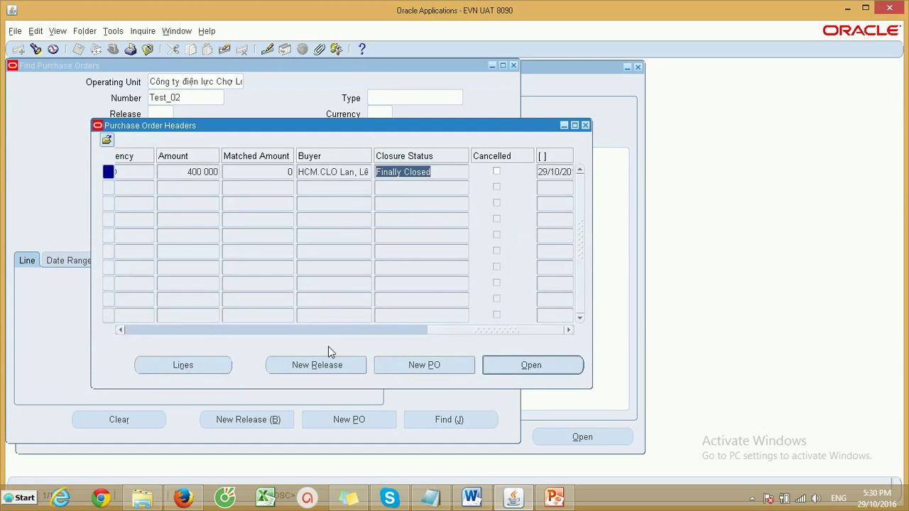
{"action": "left_click_drag", "start_coordinate": [455, 331], "coordinate": [132, 169]}
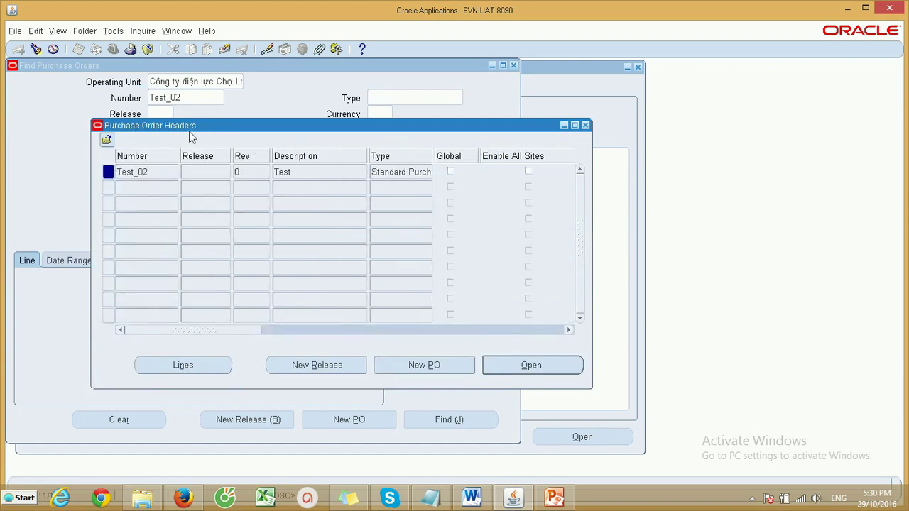
{"action": "left_click", "coordinate": [195, 366]}
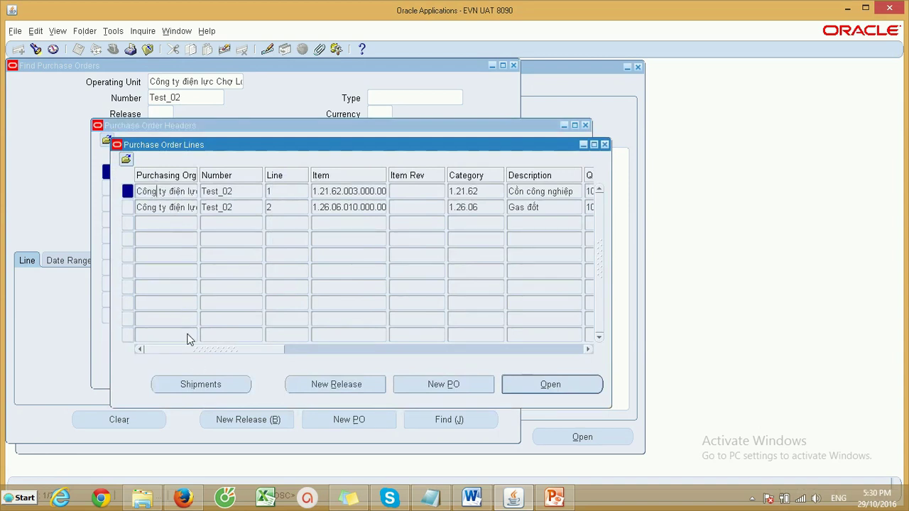
{"action": "left_click", "coordinate": [193, 386]}
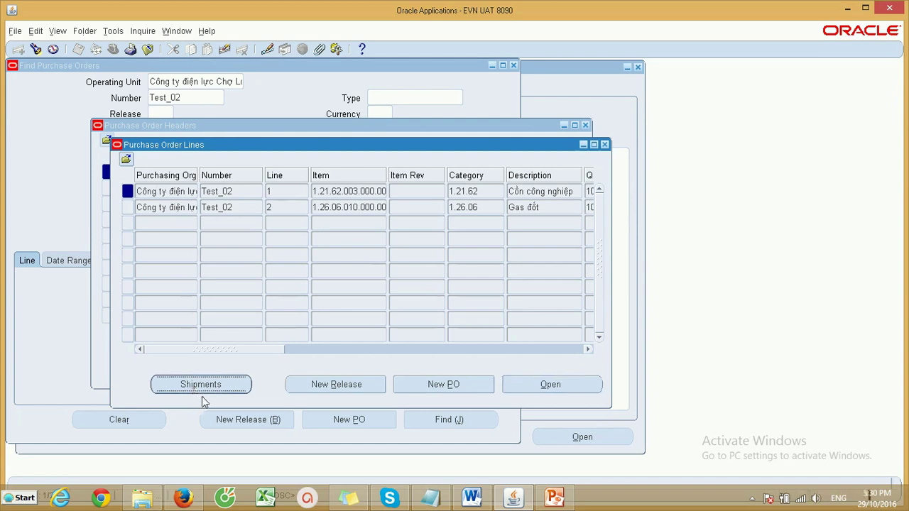